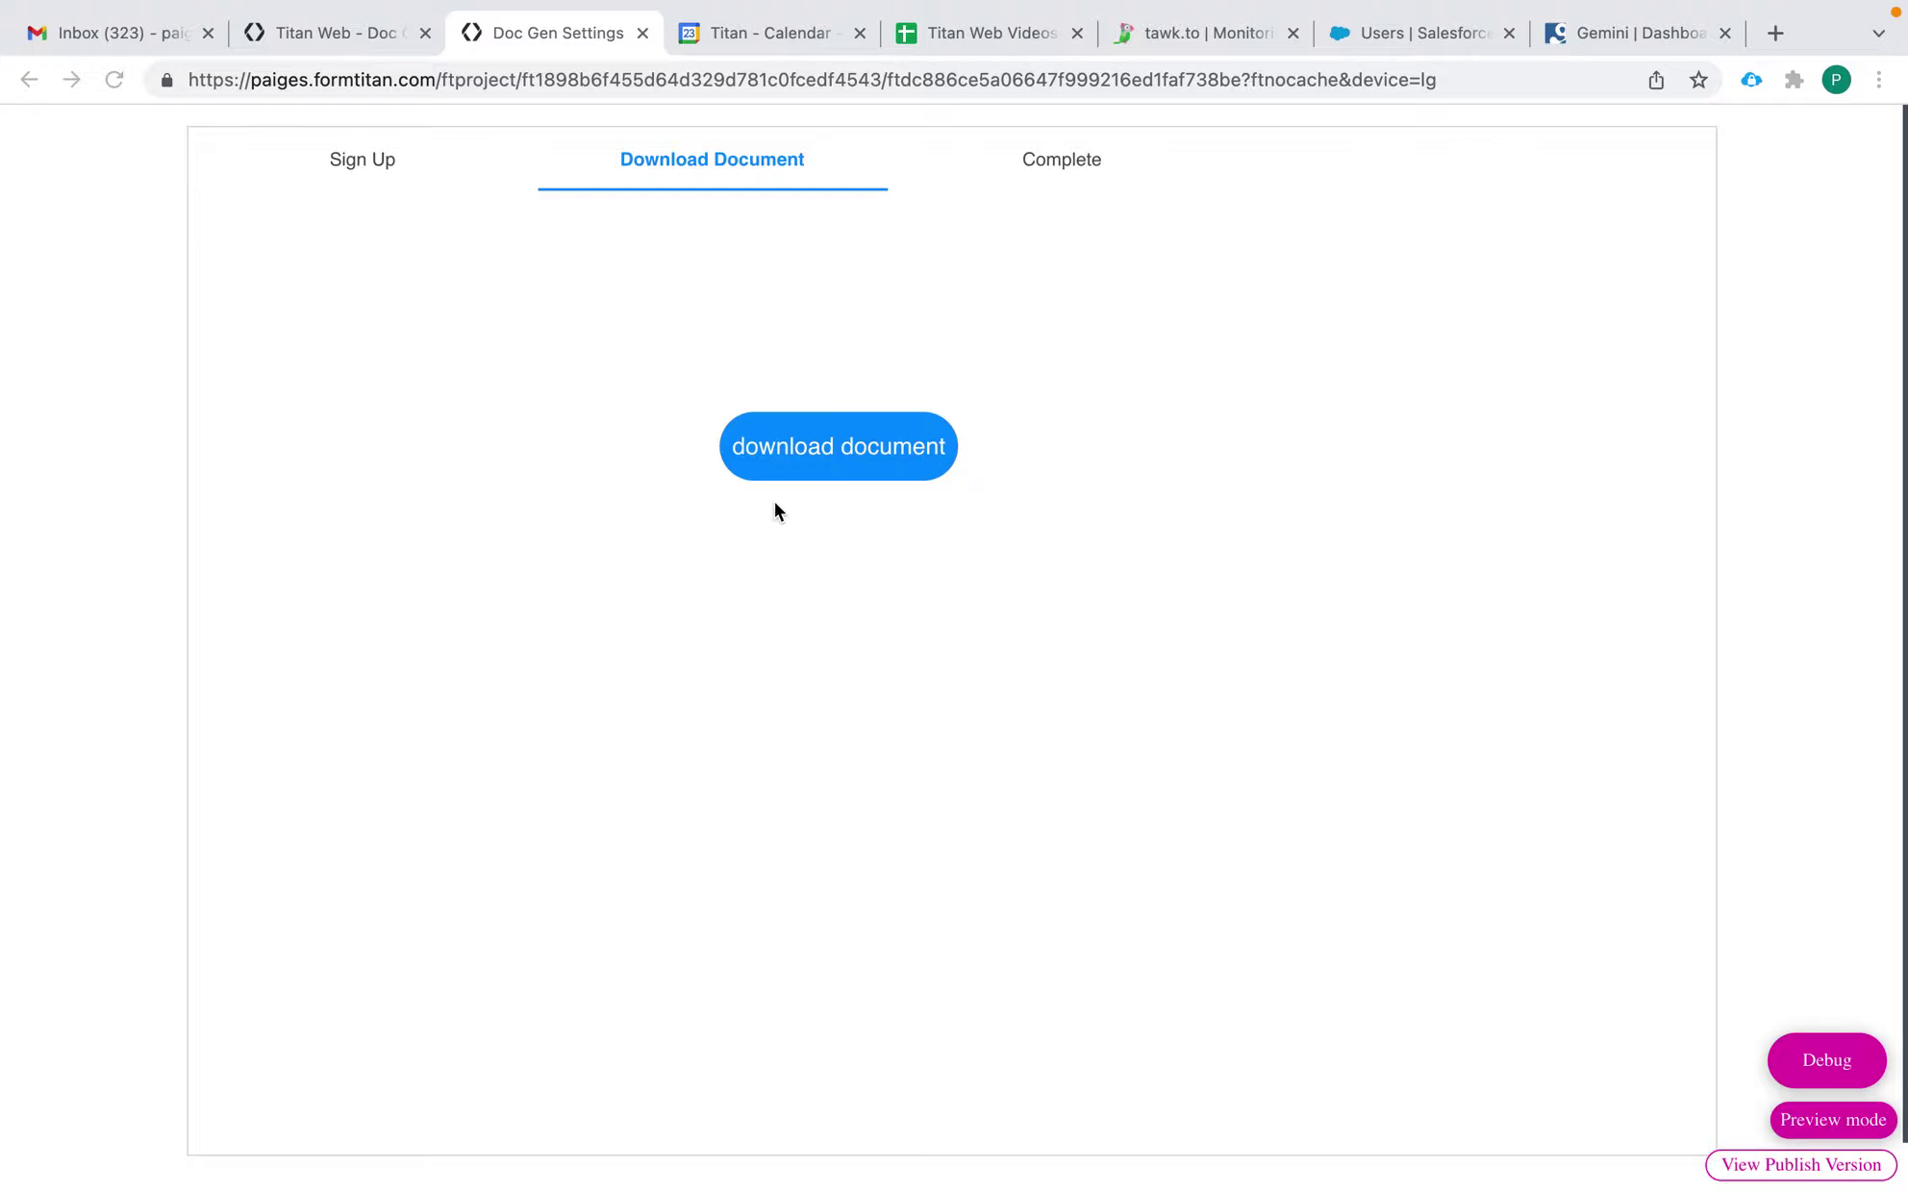
Test the preview's download document button, which downloads Mapping (2).pdf, then return to the editor tab
{"action": "left_click", "coordinate": [841, 445]}
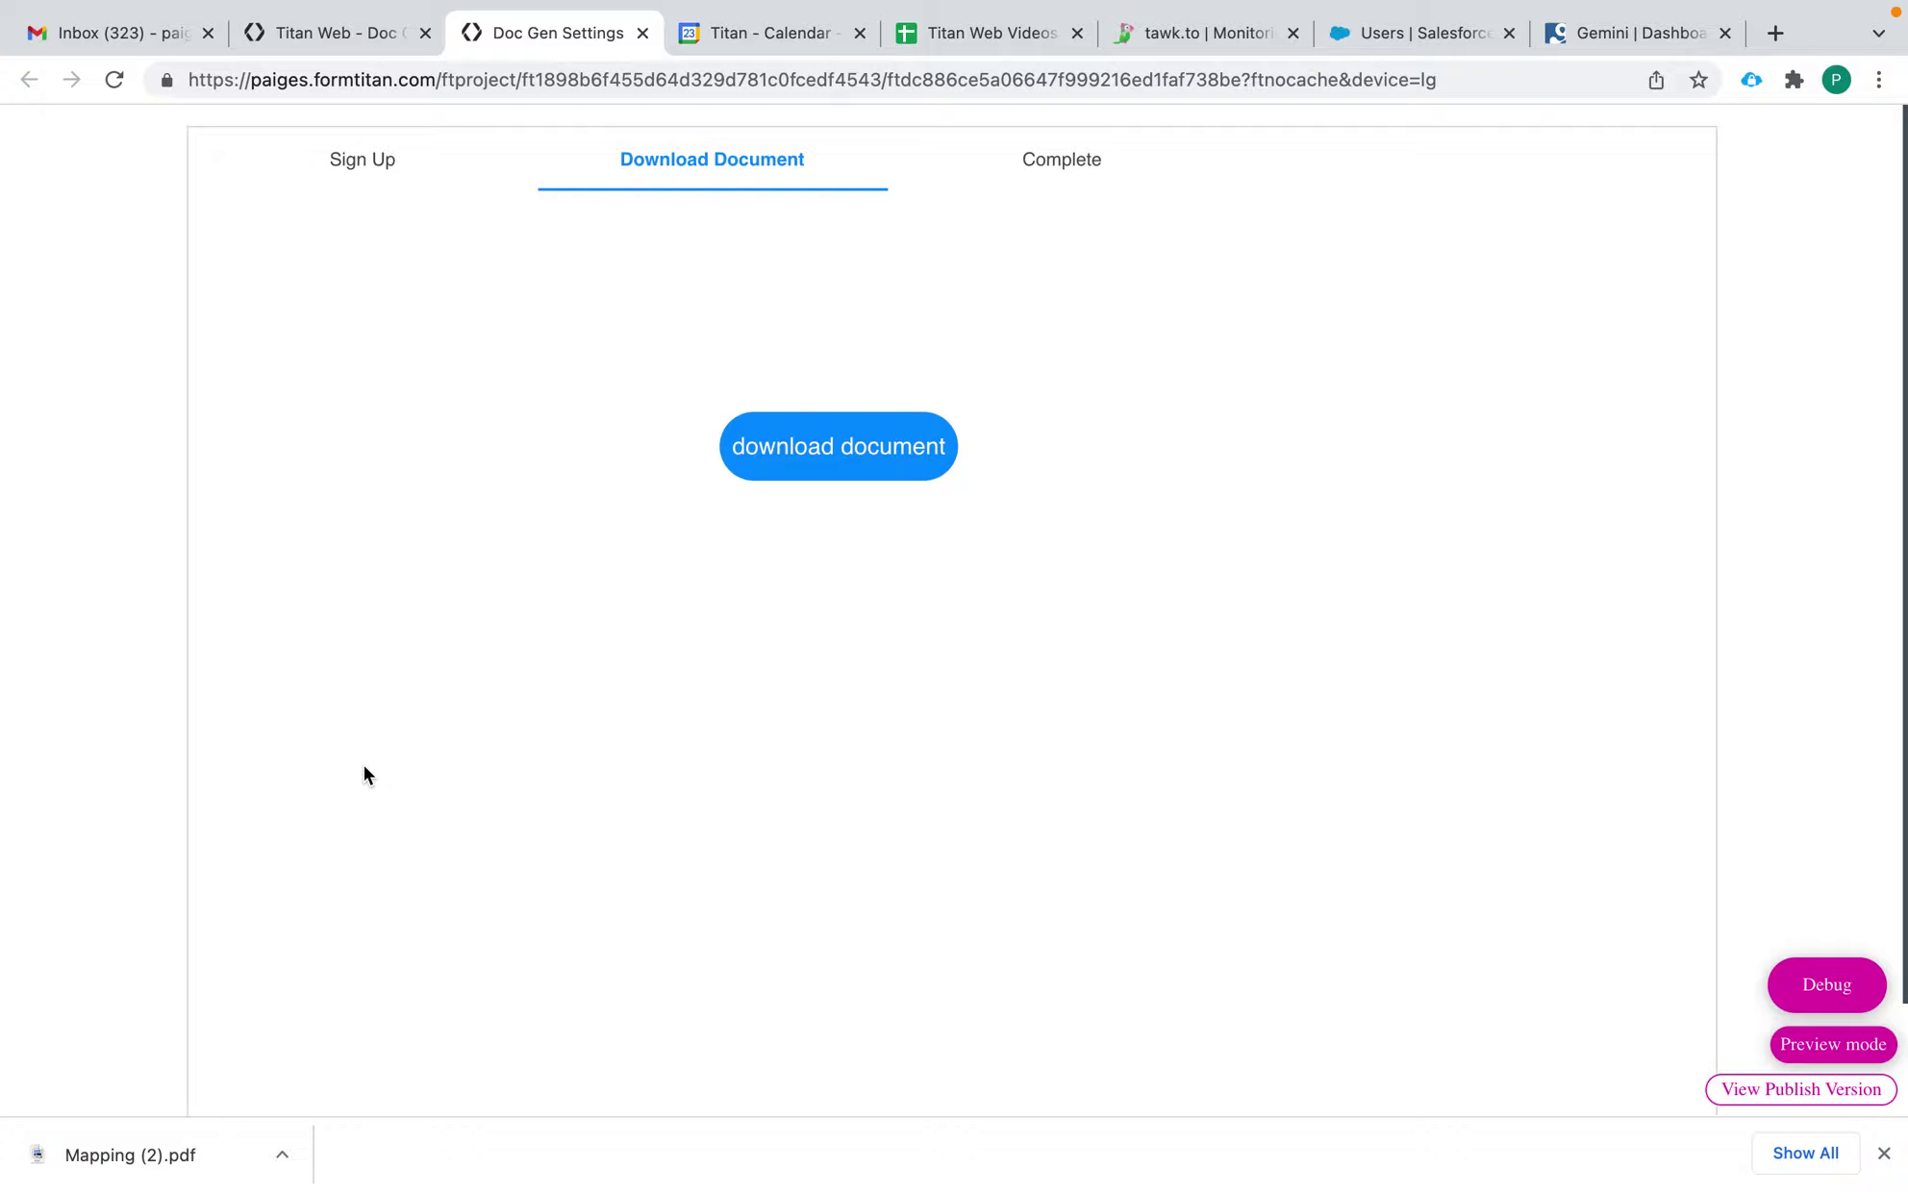
{"action": "left_click", "coordinate": [380, 32]}
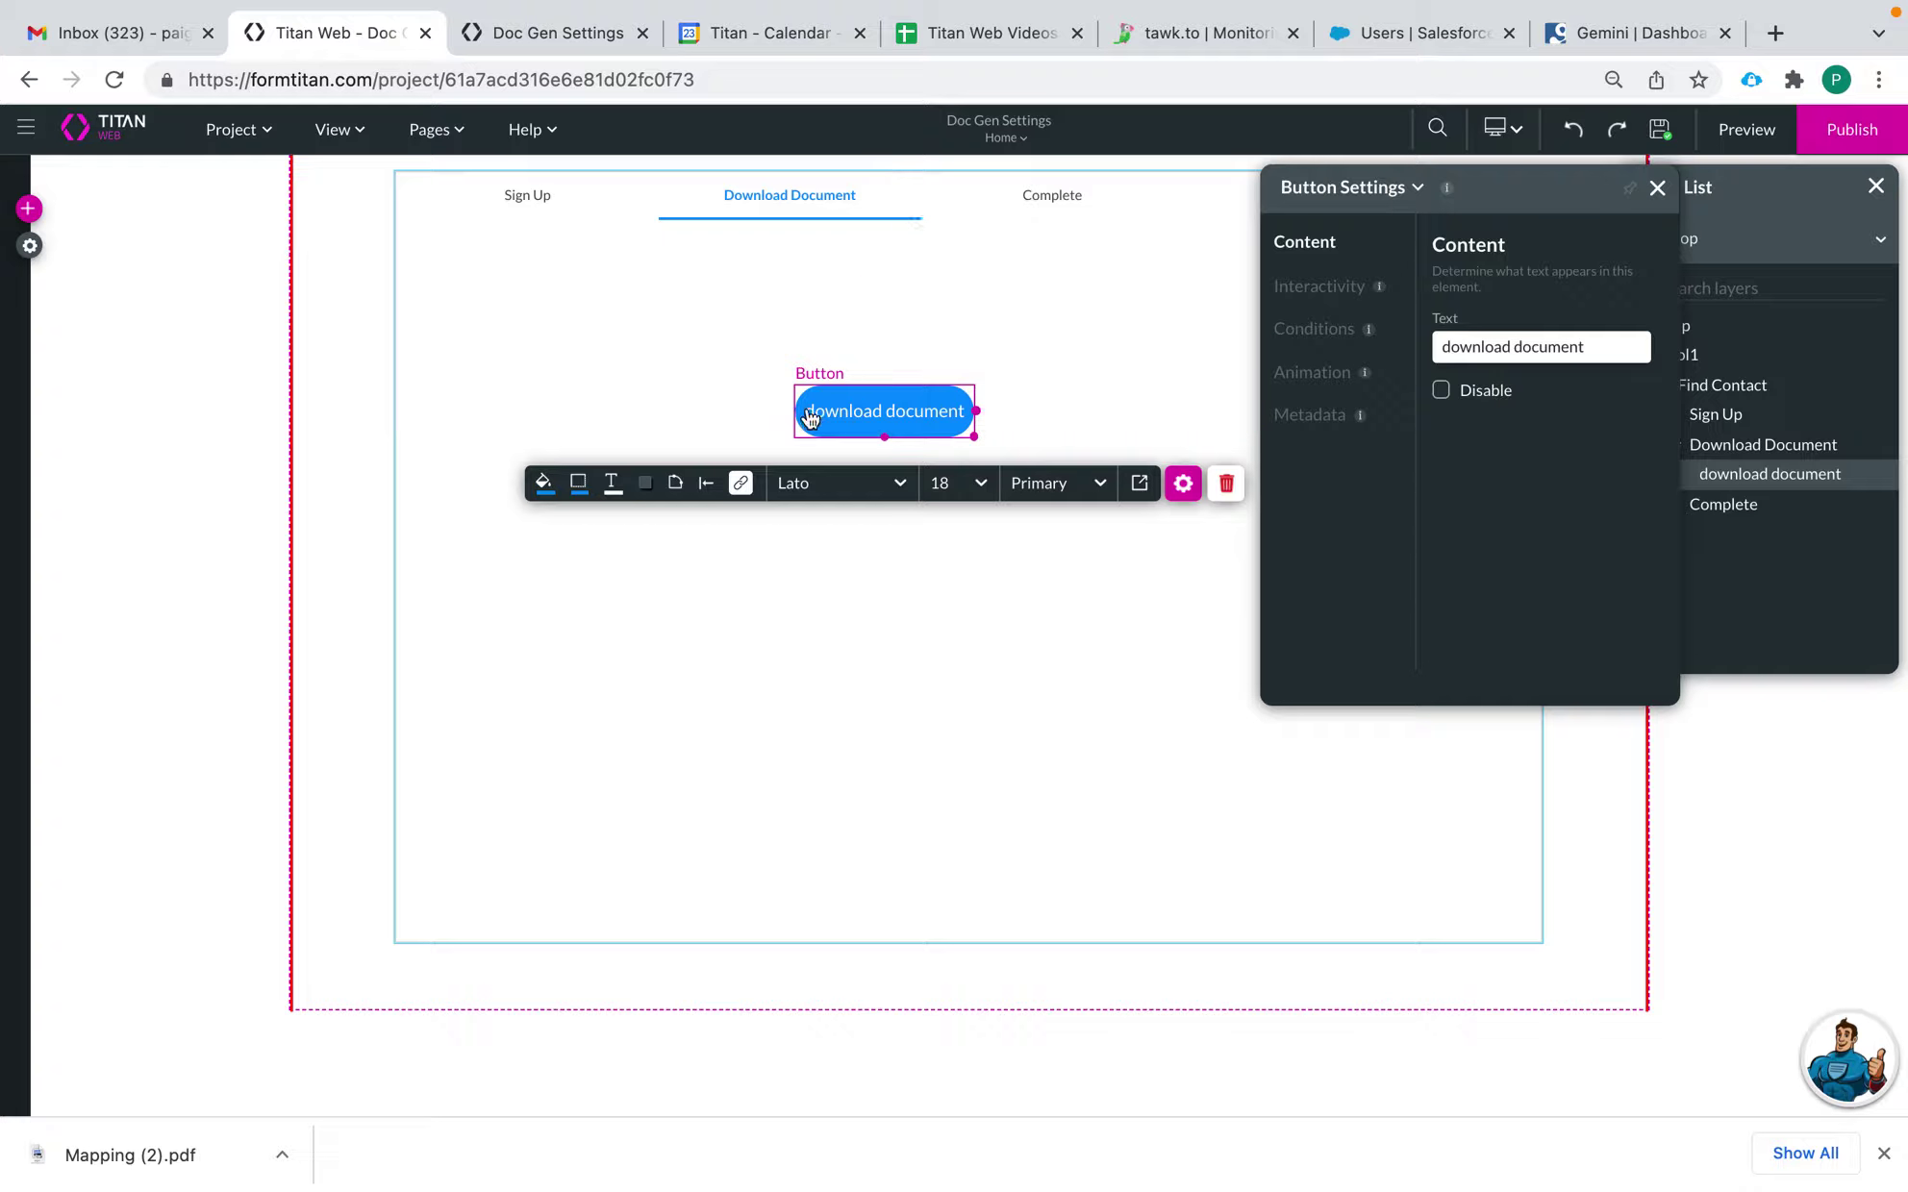
Open Project settings > Tools > Document Generation to list the two Word templates
{"action": "left_click", "coordinate": [29, 245]}
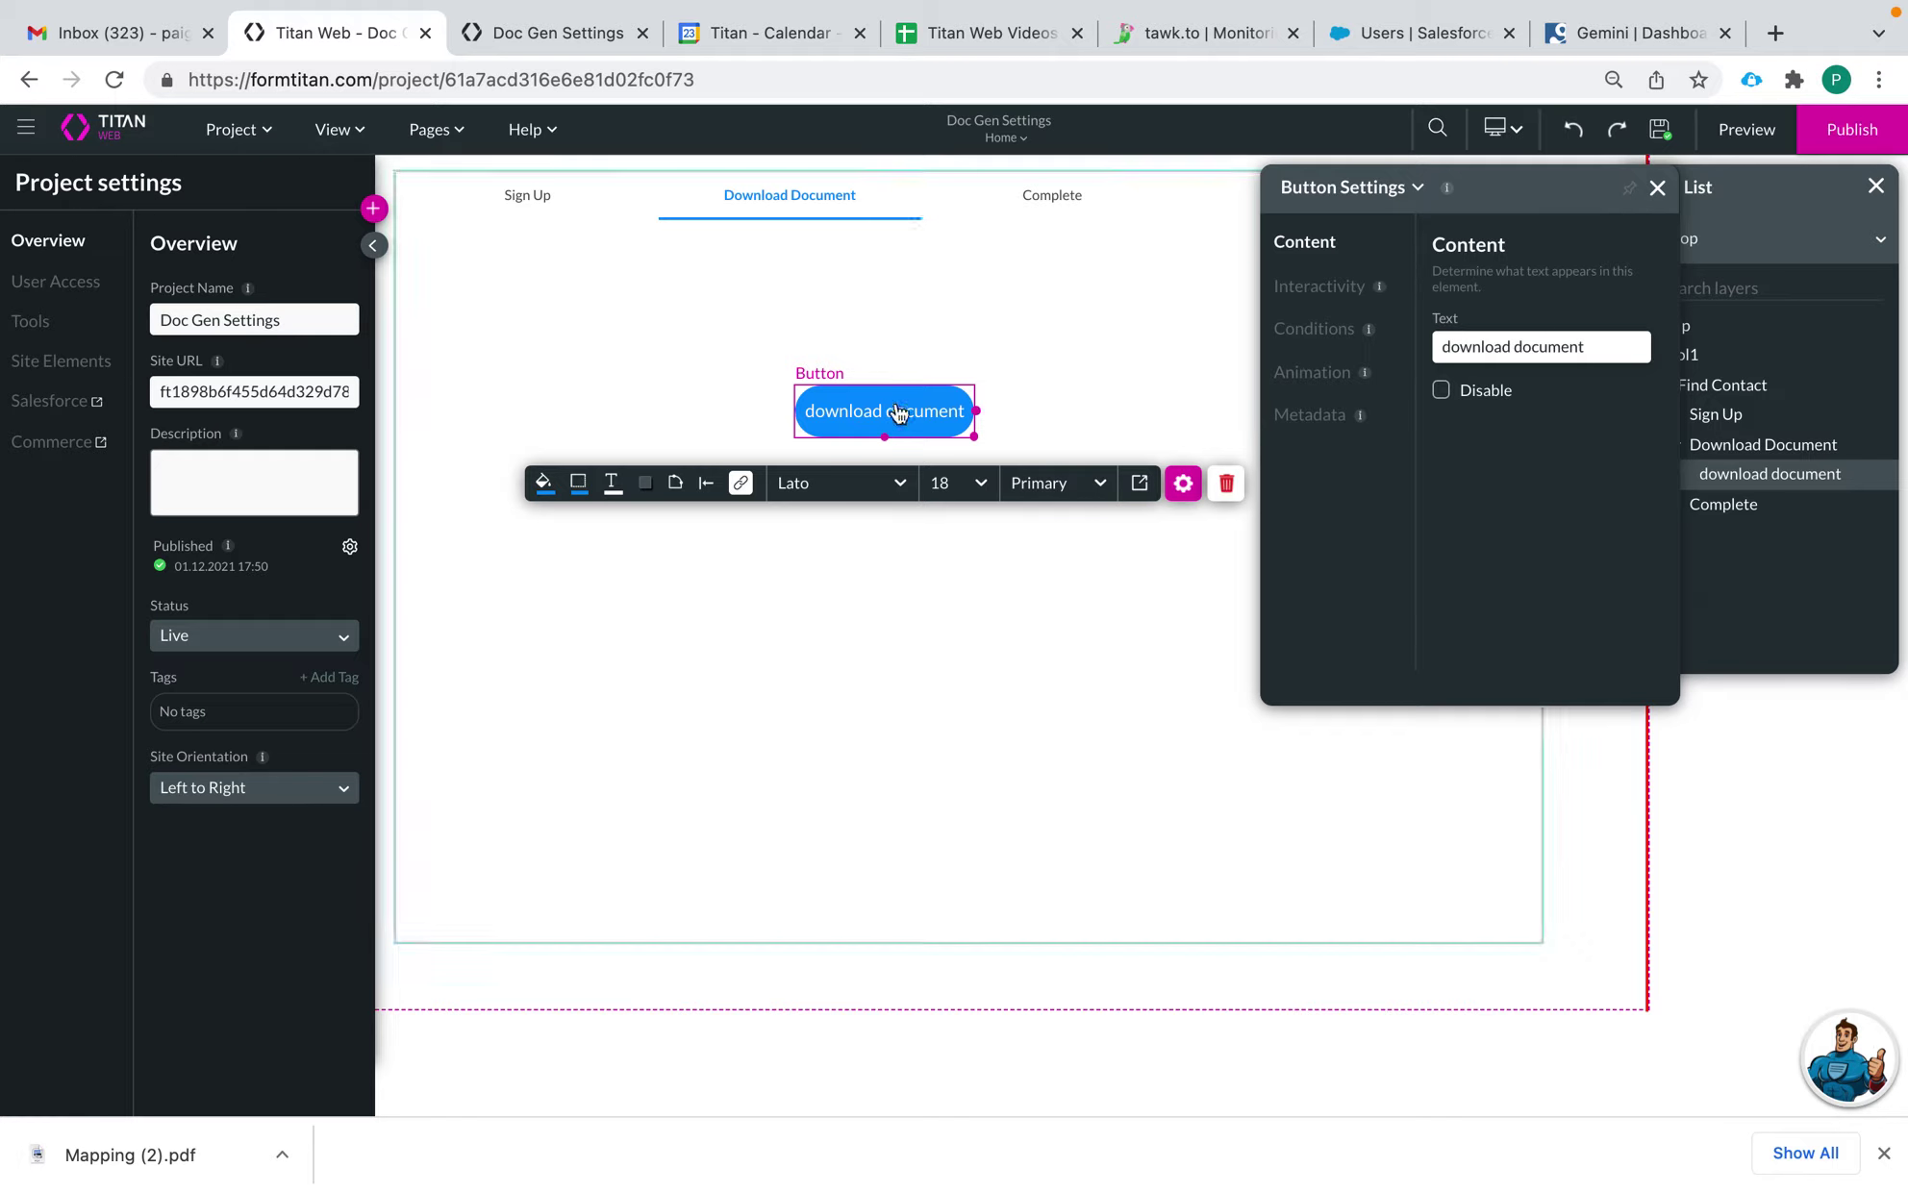
{"action": "left_click", "coordinate": [63, 362]}
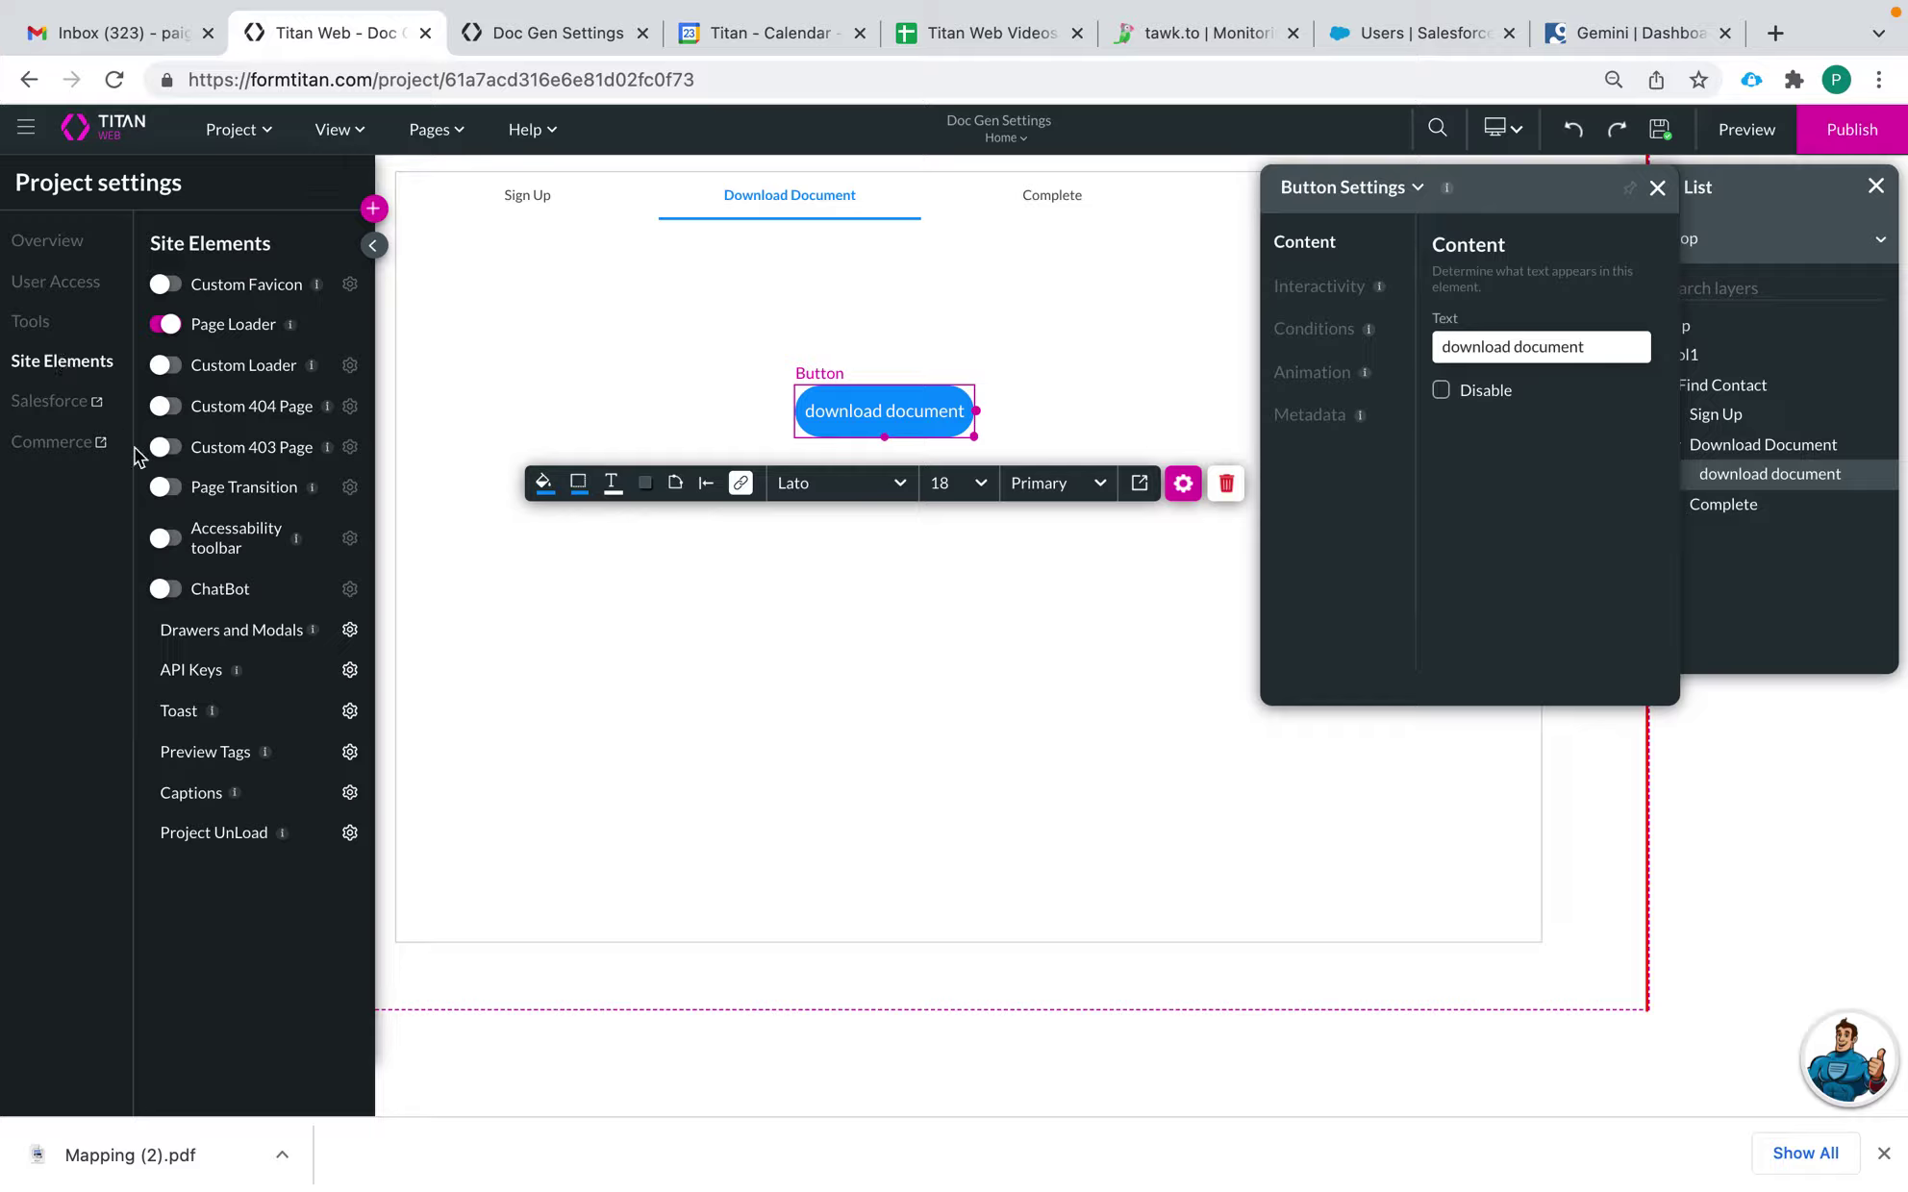
{"action": "left_click", "coordinate": [31, 323]}
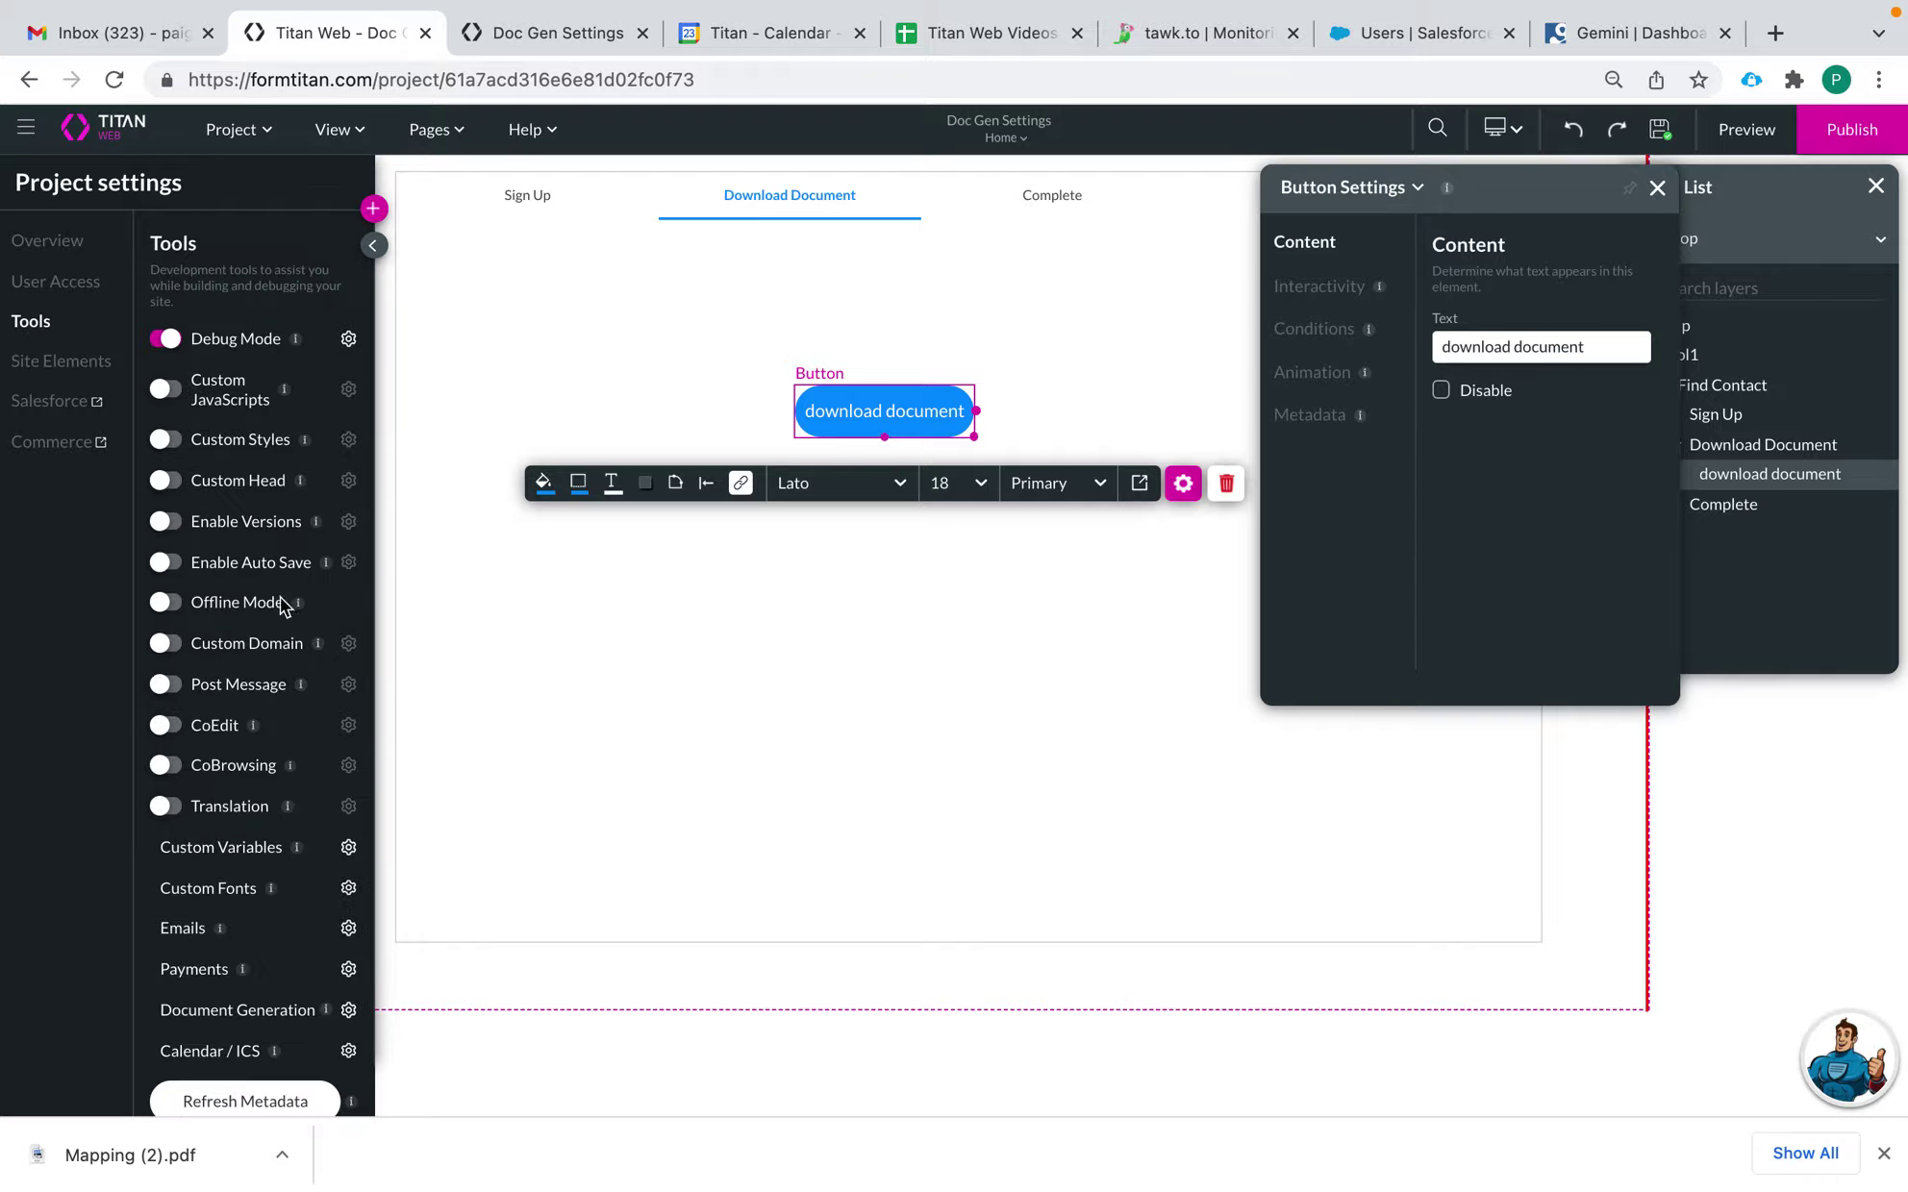
{"action": "left_click", "coordinate": [349, 1011]}
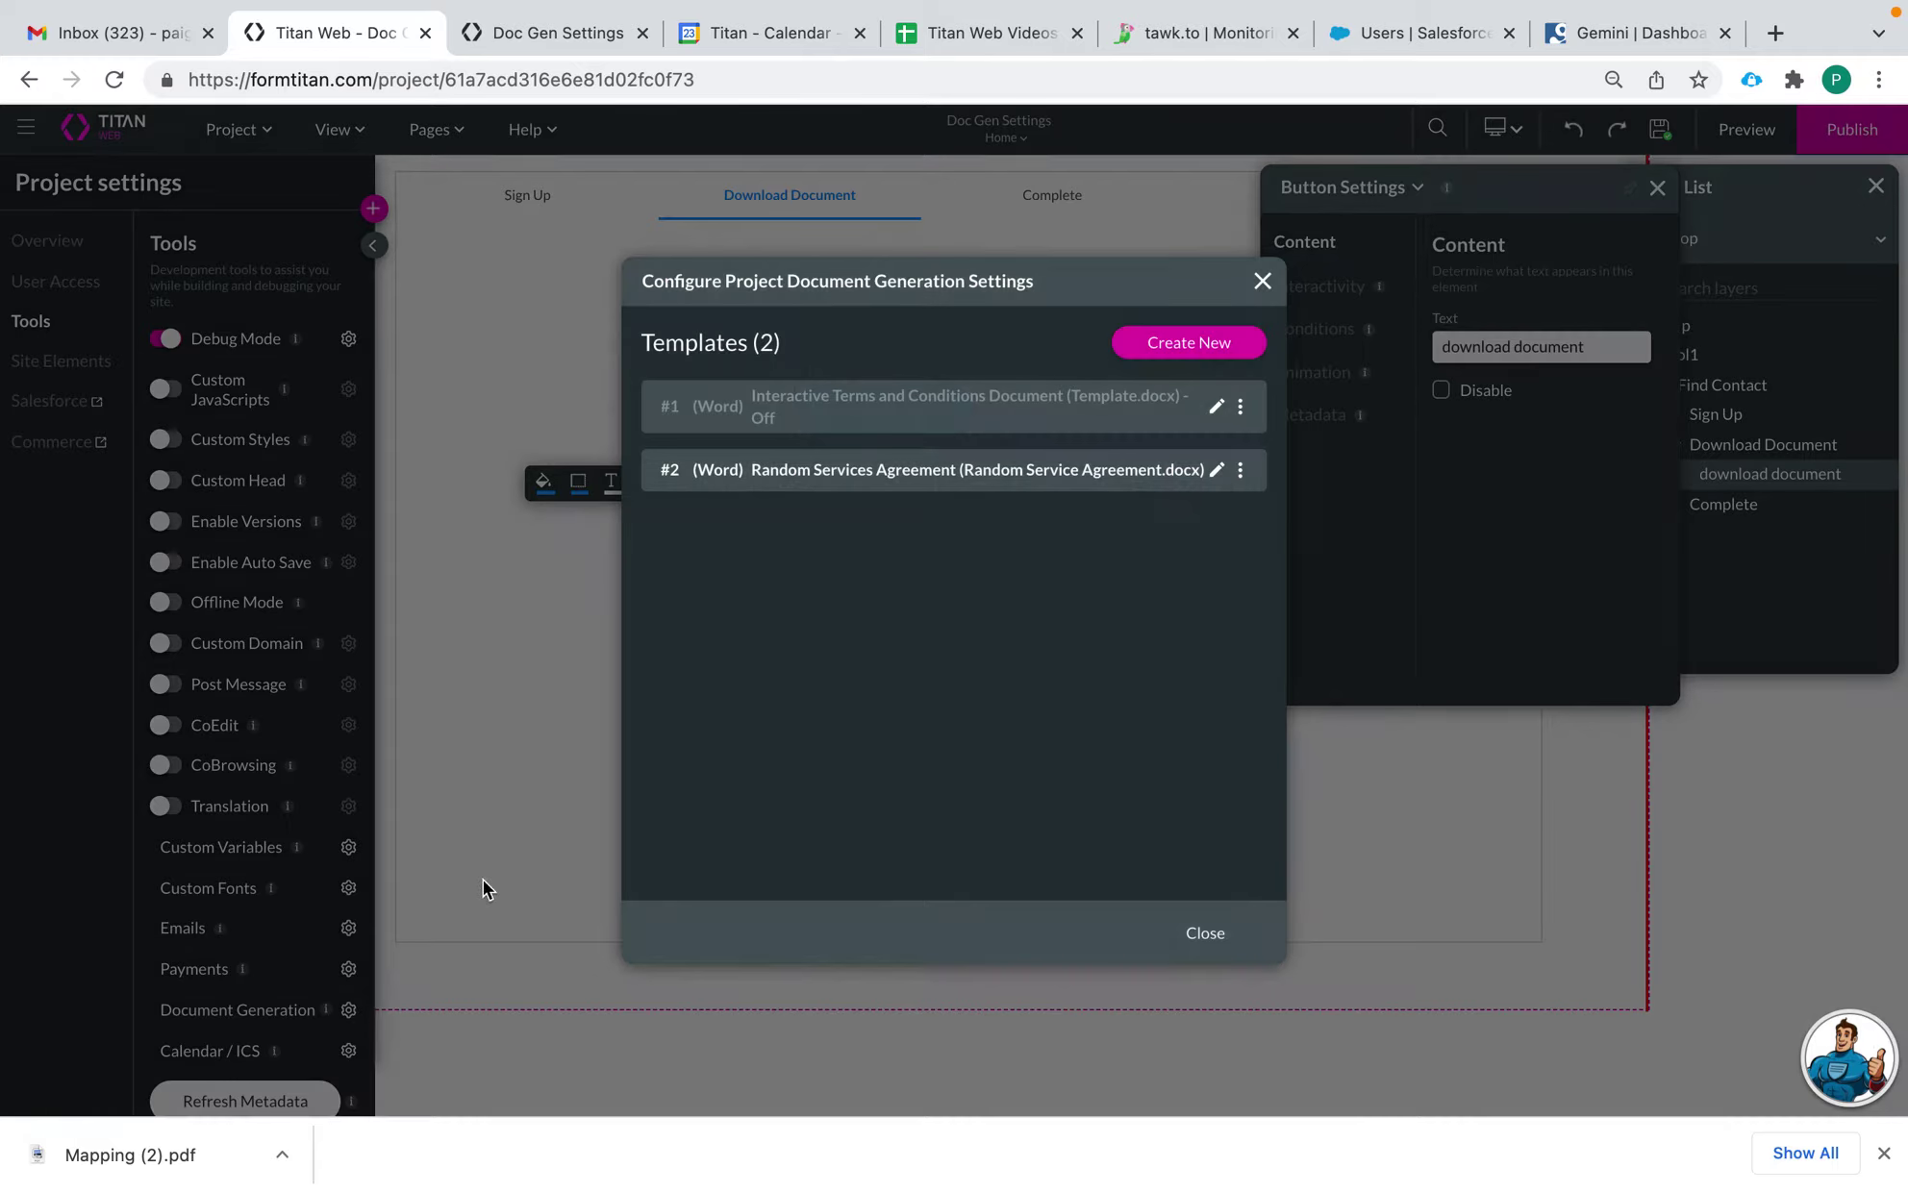
Edit the Random Services Agreement template, confirming pdf output converted with Titan 2
{"action": "left_click", "coordinate": [1216, 468]}
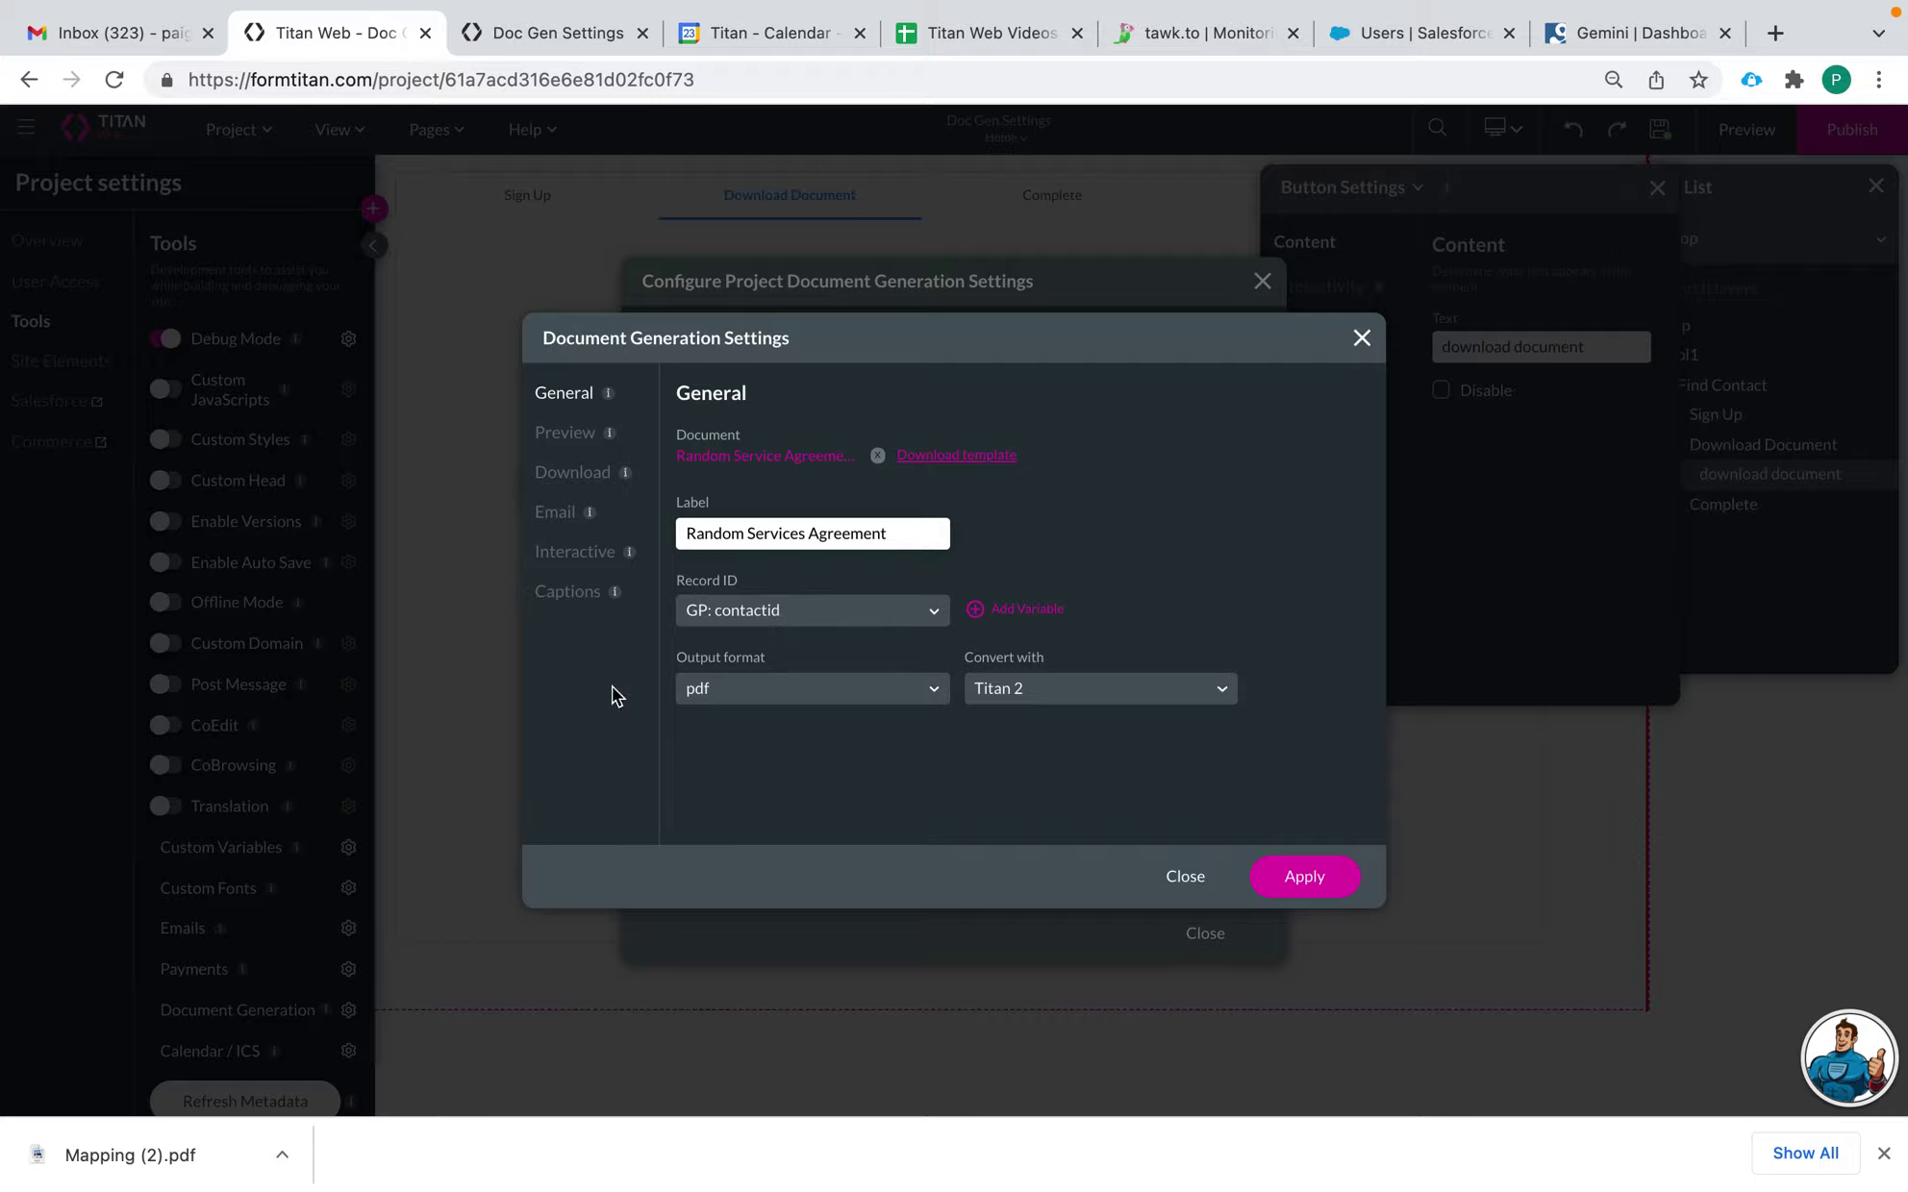
{"action": "left_click", "coordinate": [698, 685]}
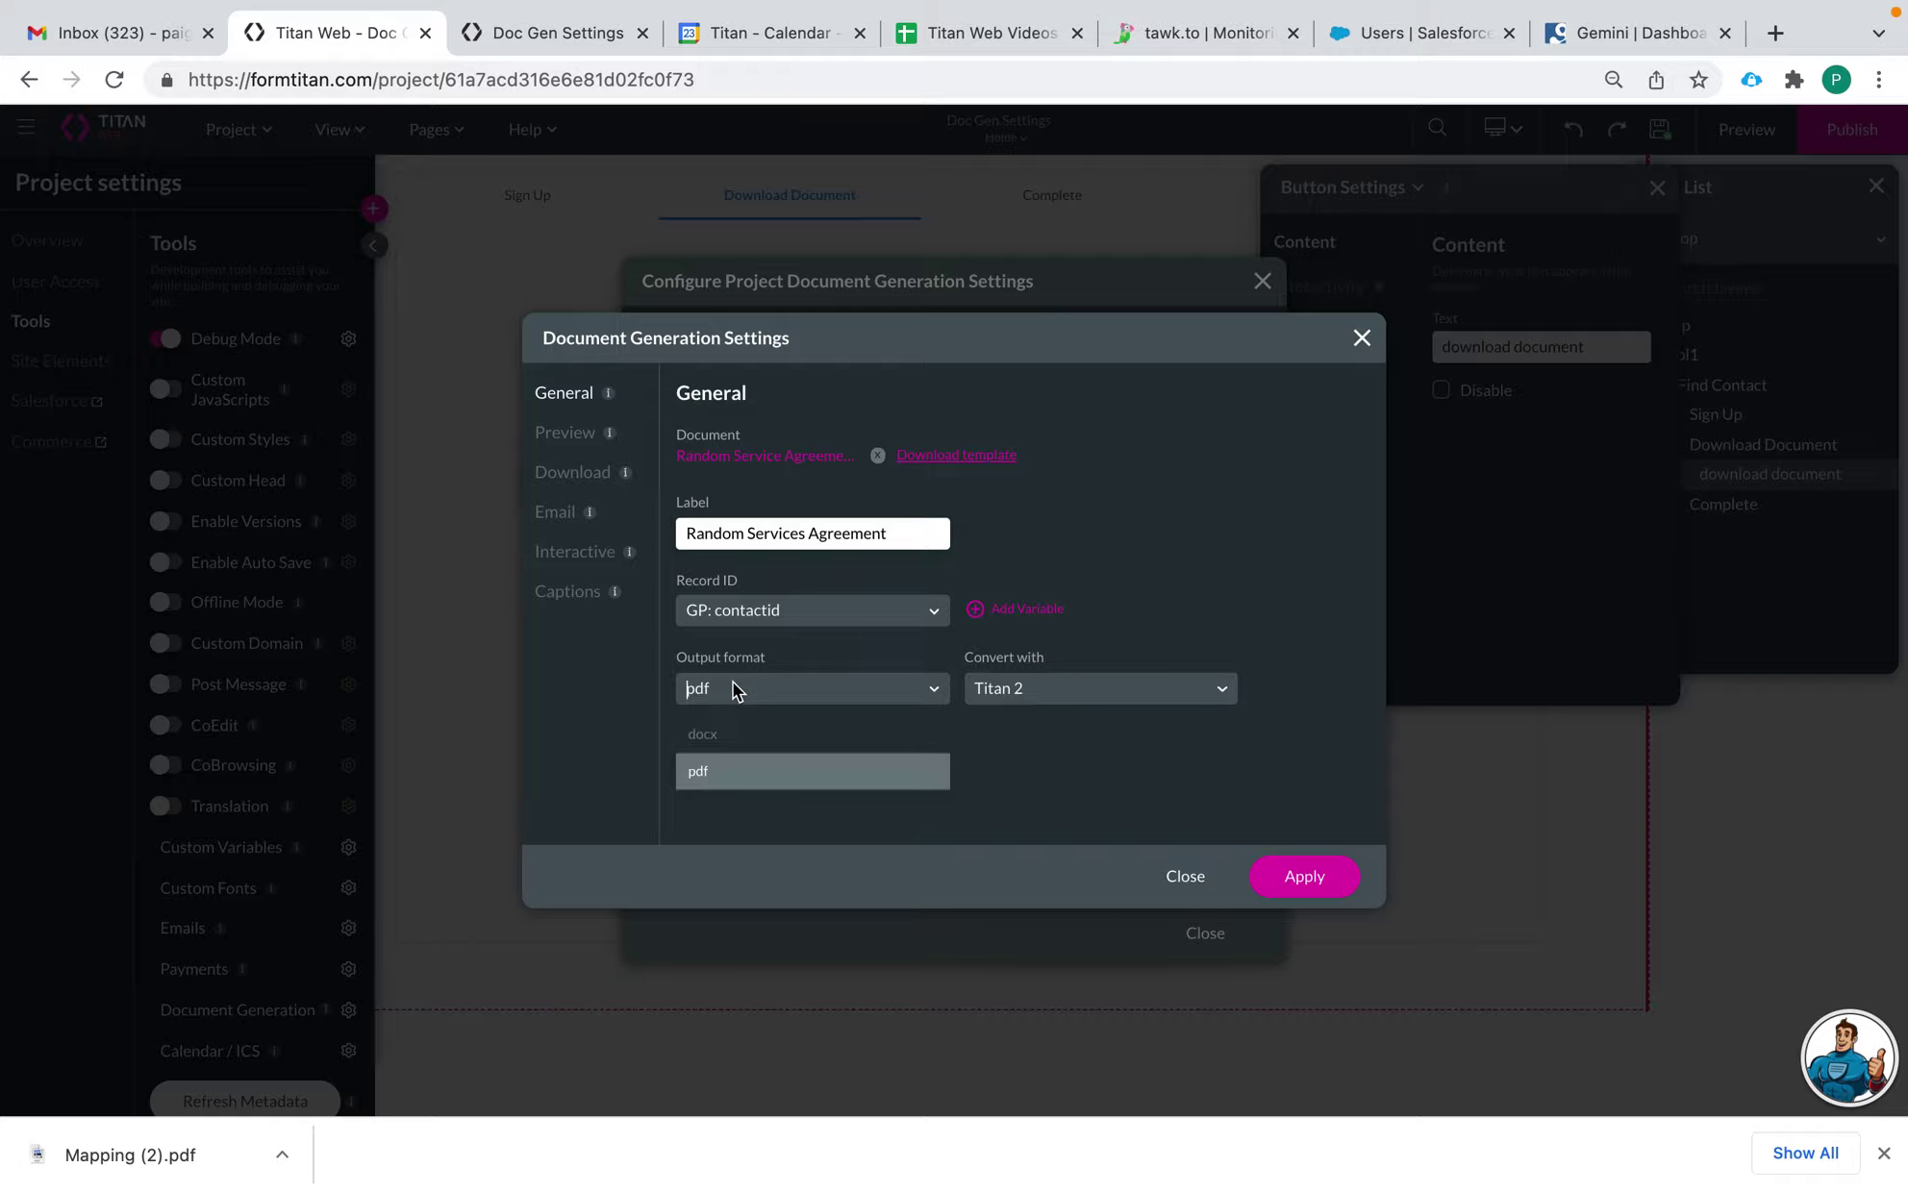
{"action": "left_click", "coordinate": [703, 780]}
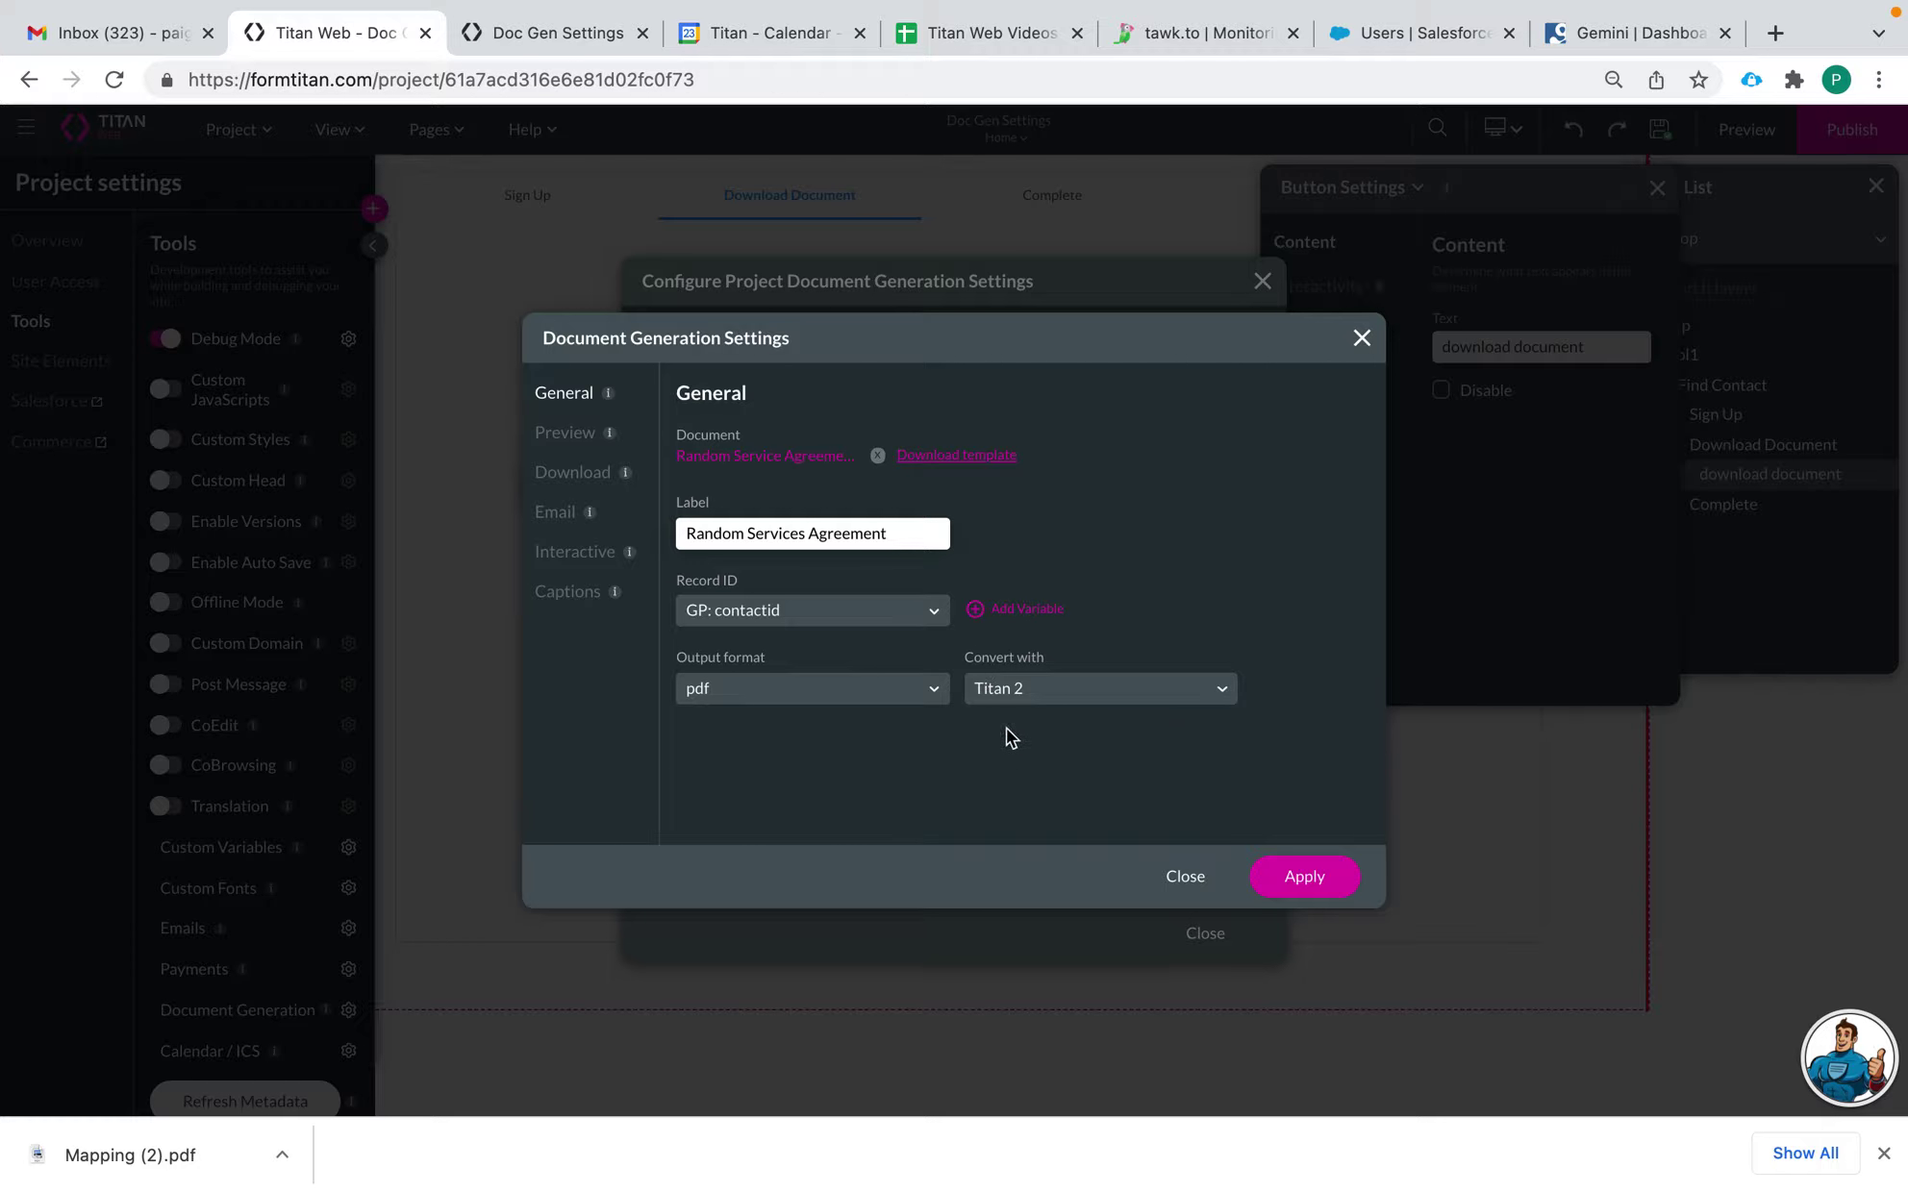
{"action": "left_click", "coordinate": [1051, 693]}
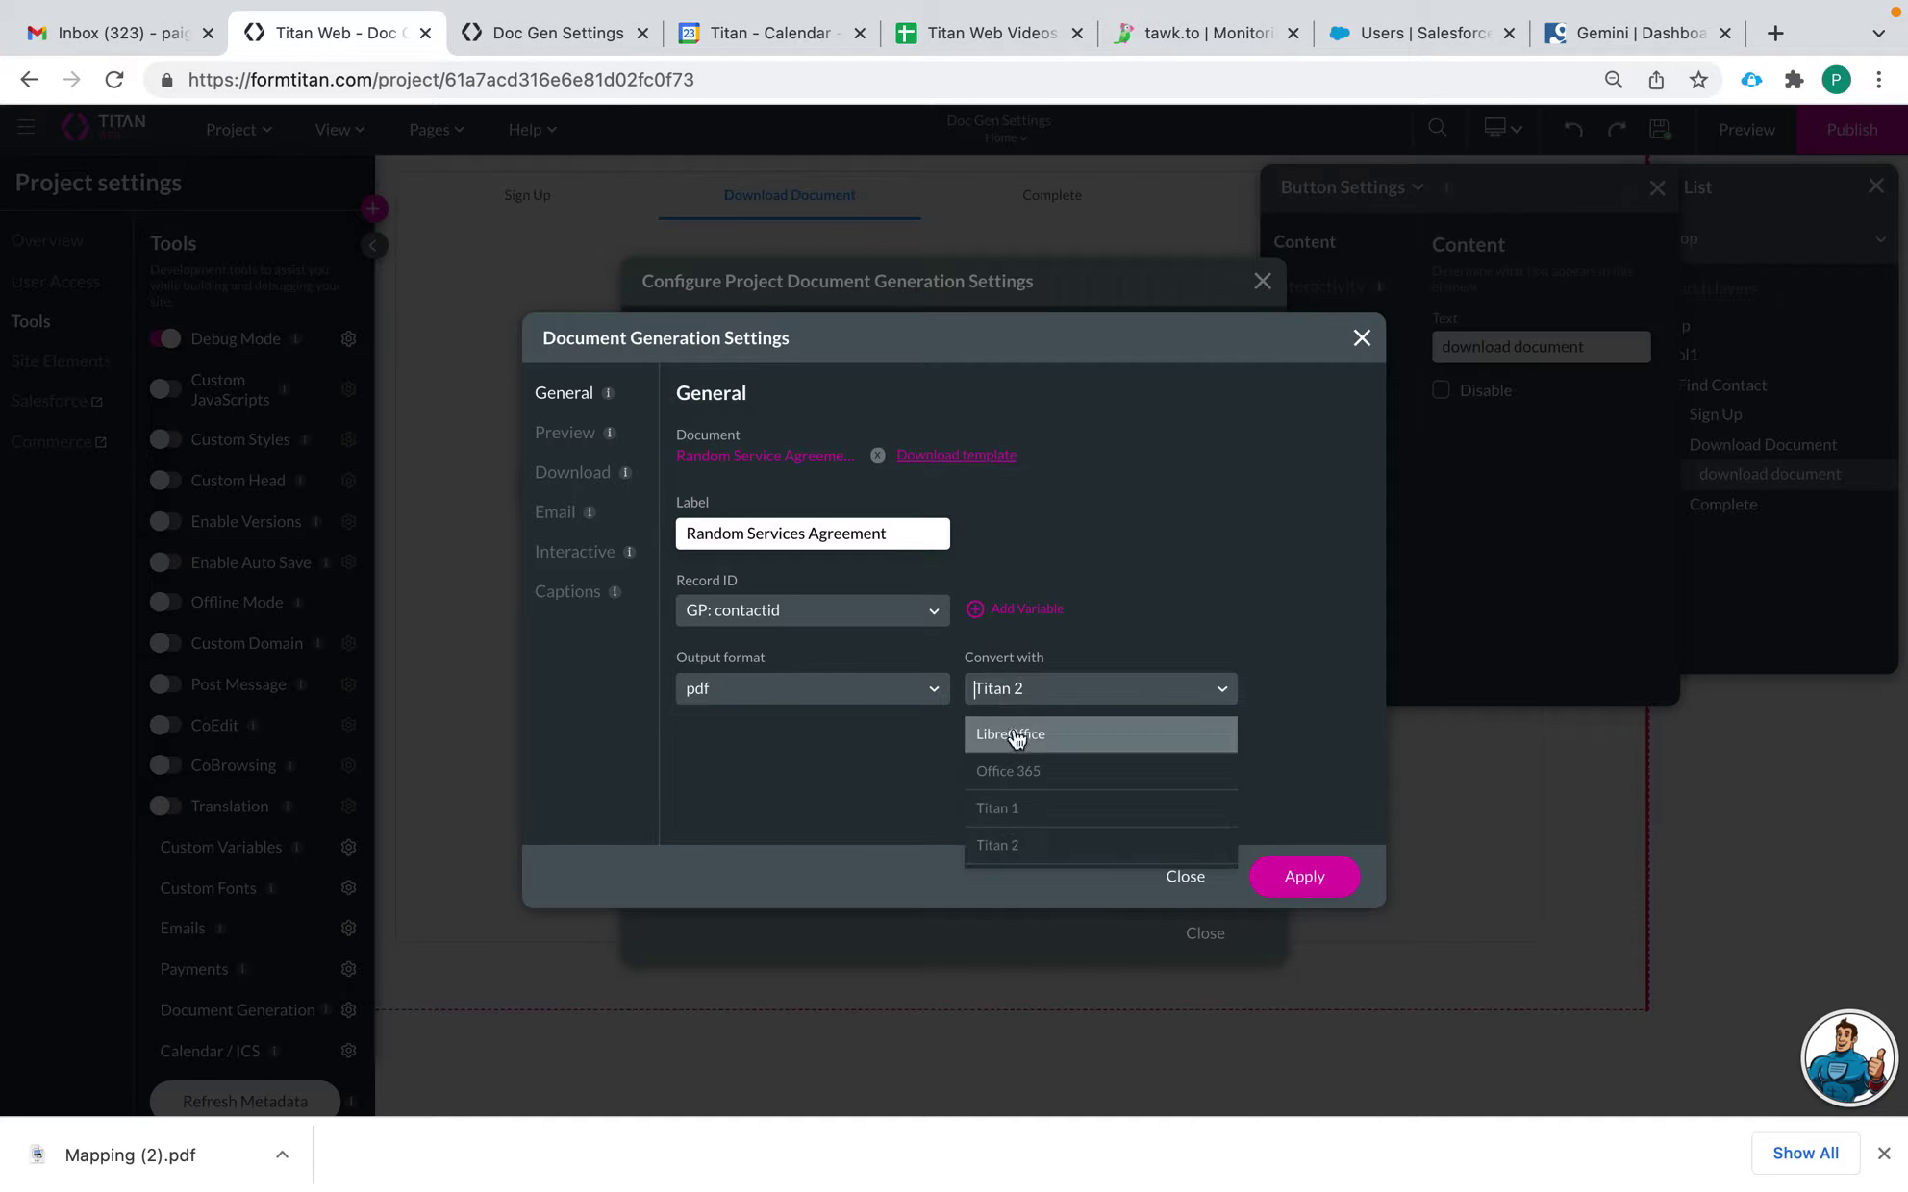
{"action": "left_click", "coordinate": [1015, 846]}
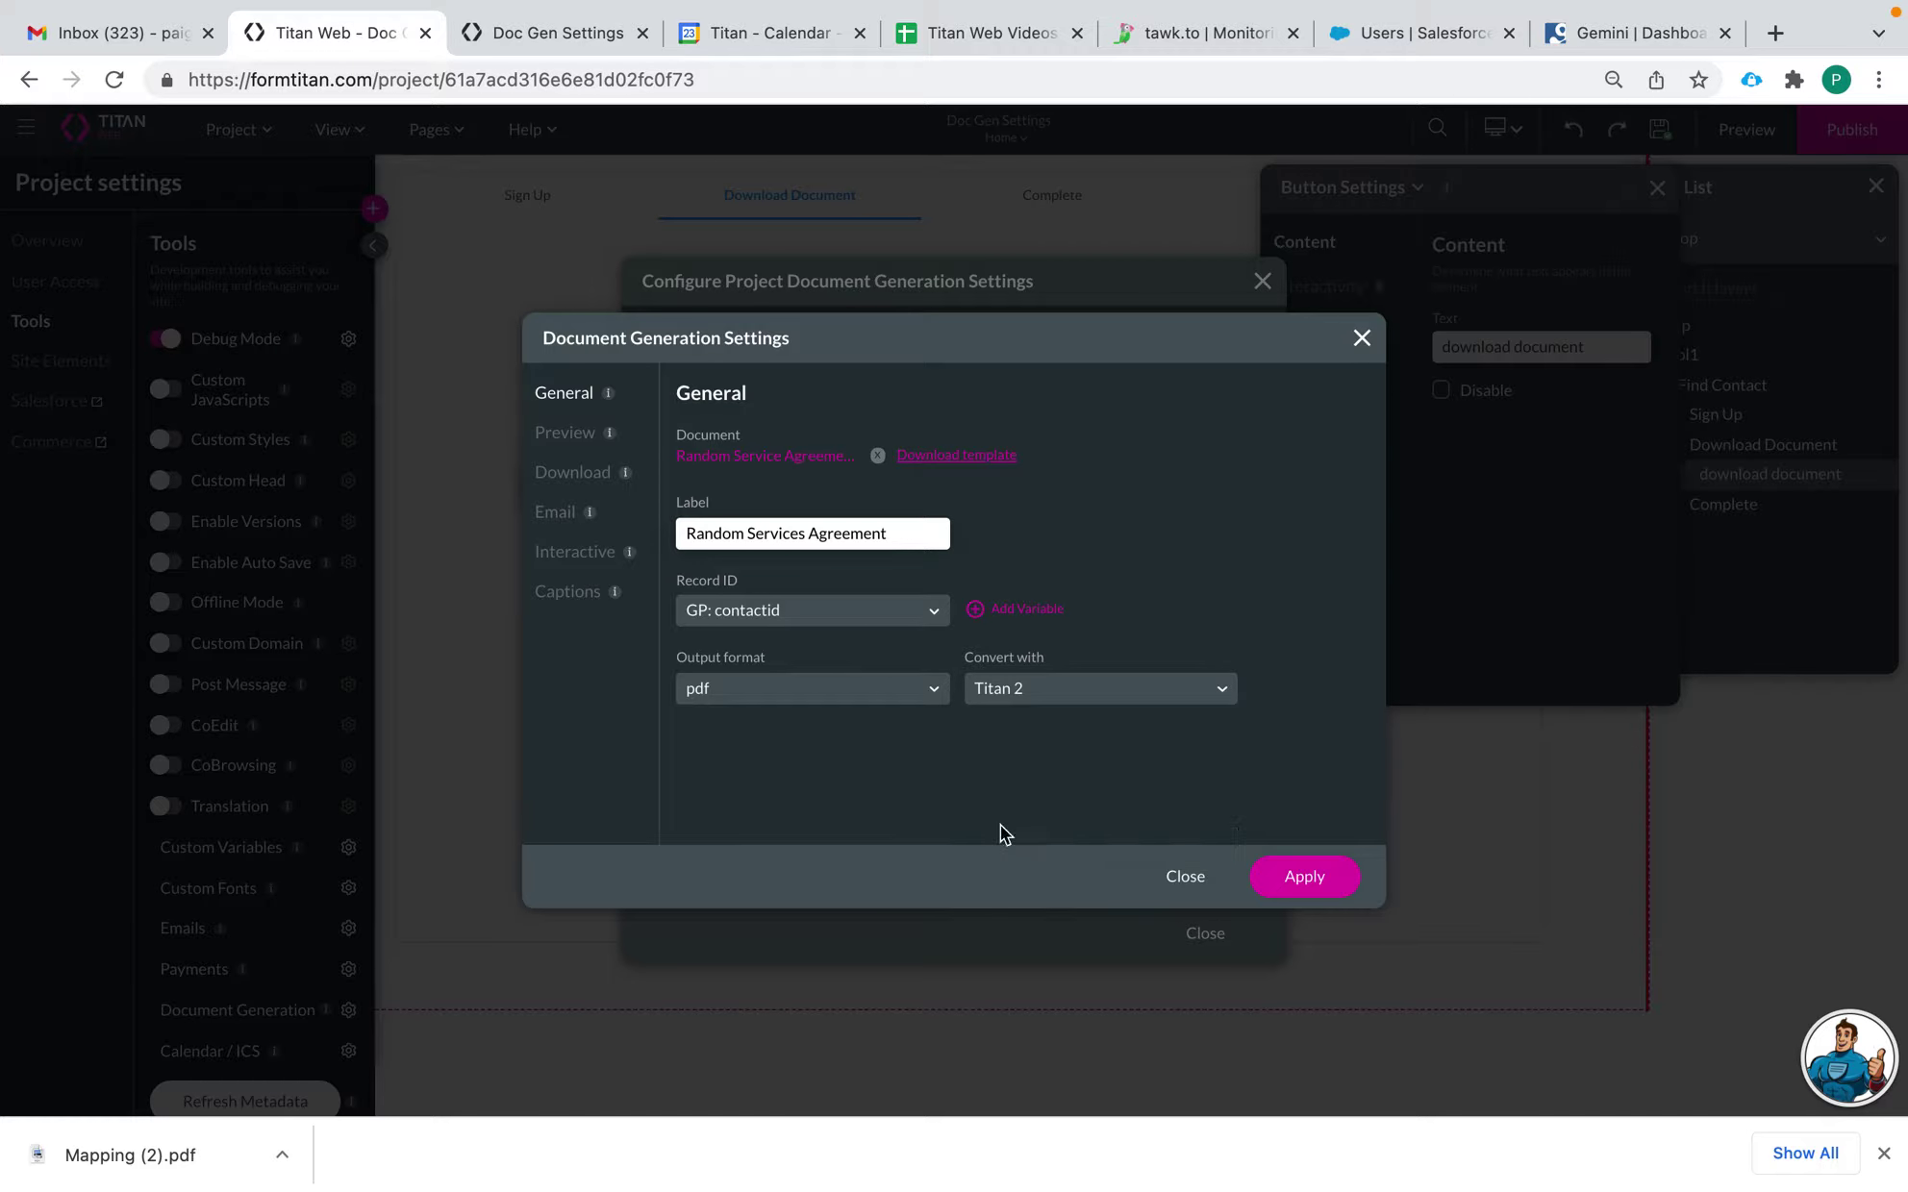
{"action": "left_click", "coordinate": [588, 477]}
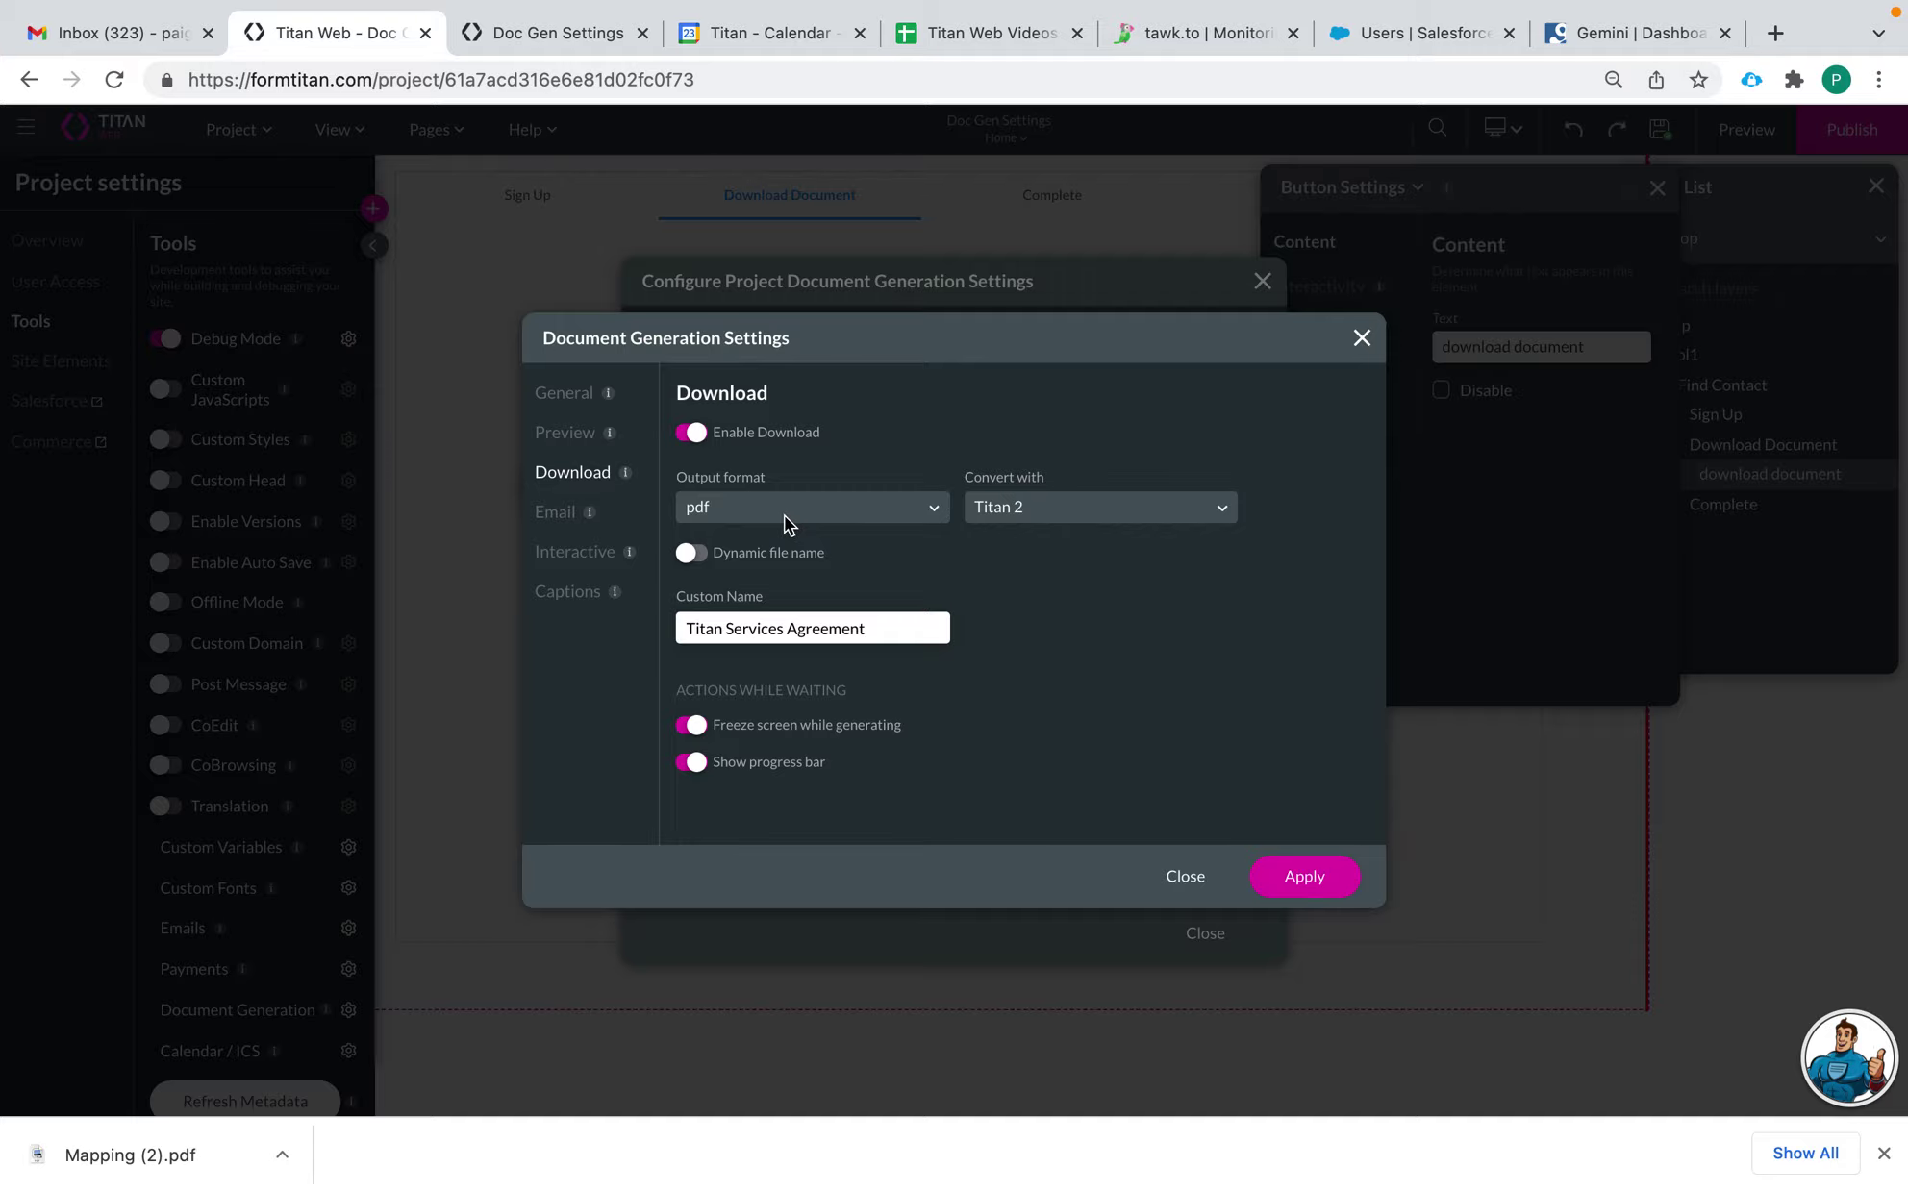
Keep pdf download with a static file name, turn off 'Freeze screen while generating', and apply
{"action": "left_click", "coordinate": [894, 514]}
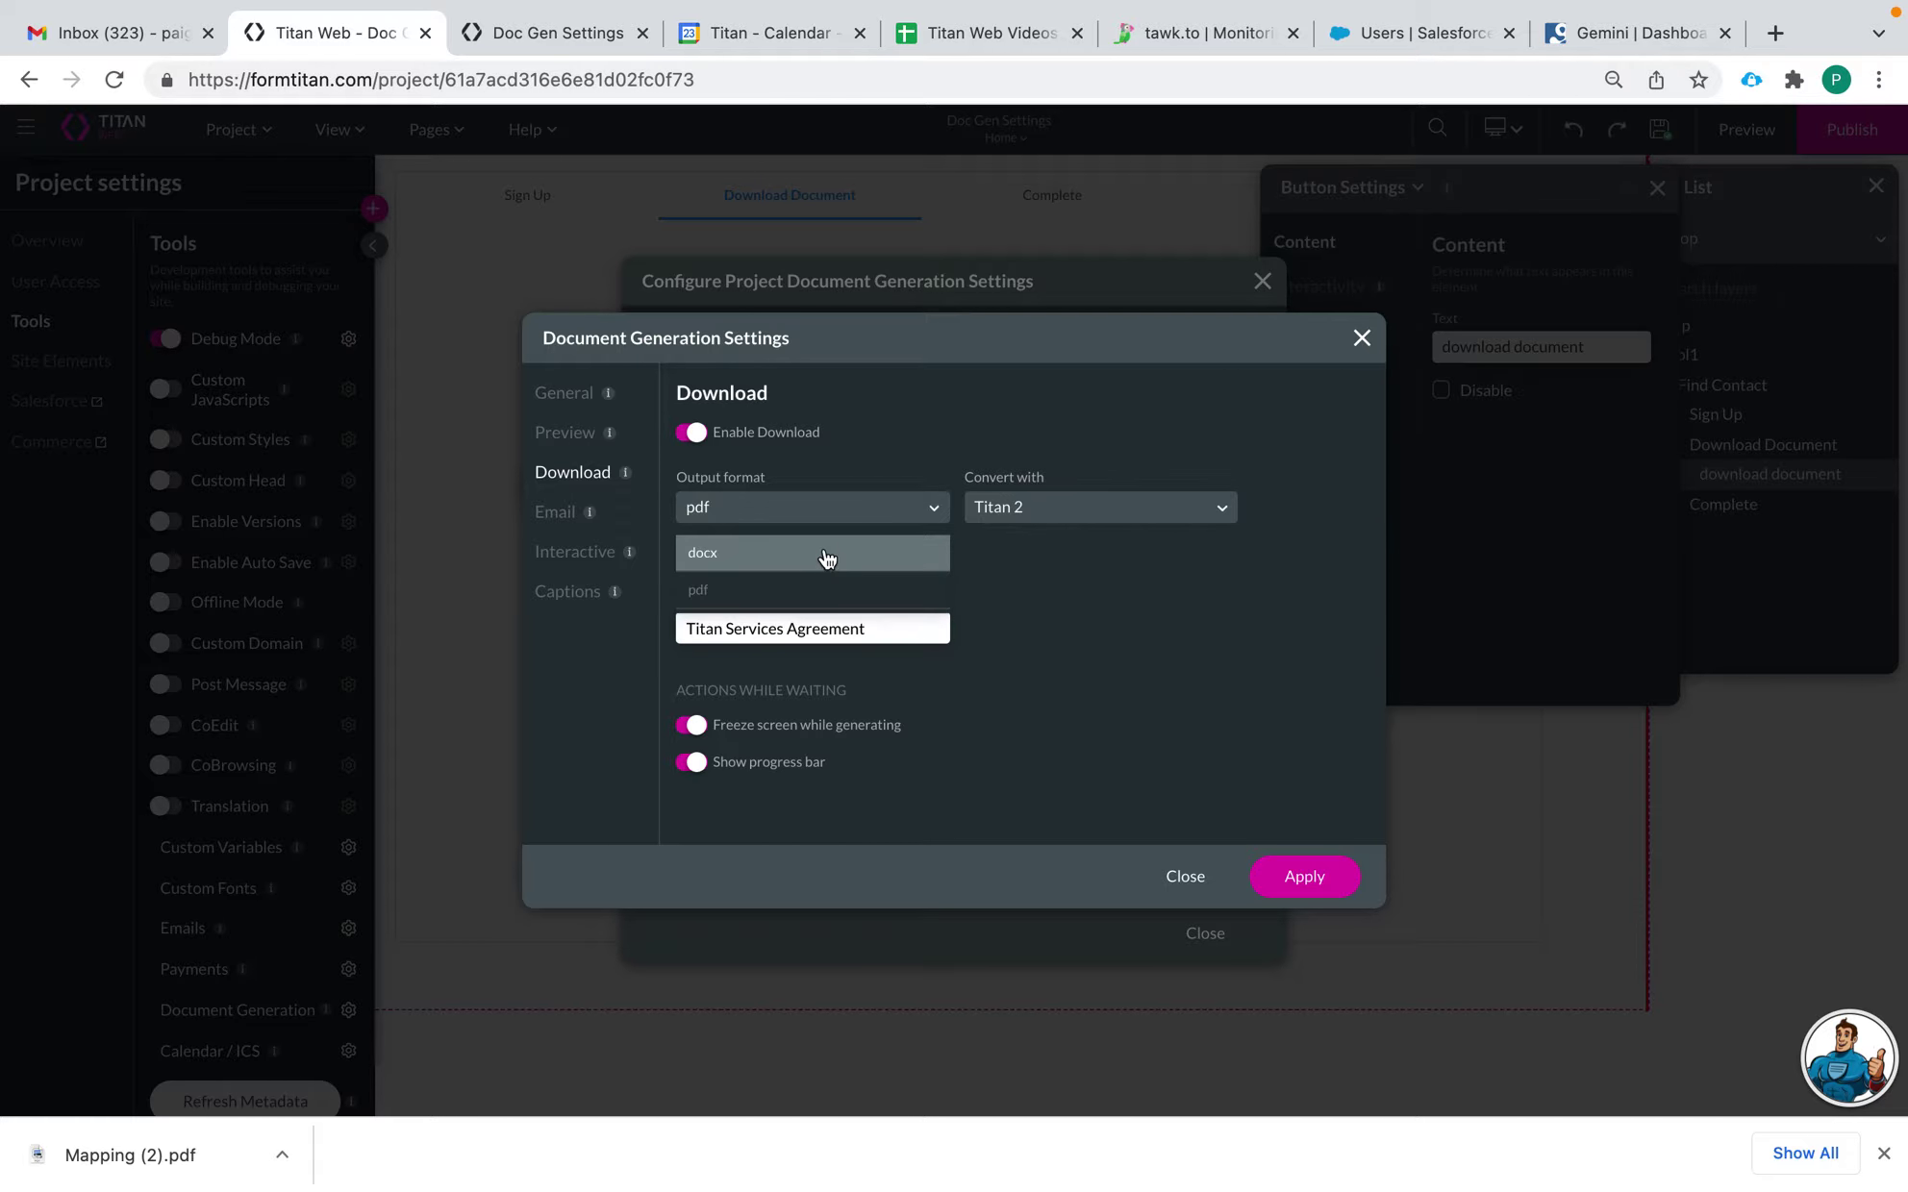
{"action": "left_click", "coordinate": [837, 478]}
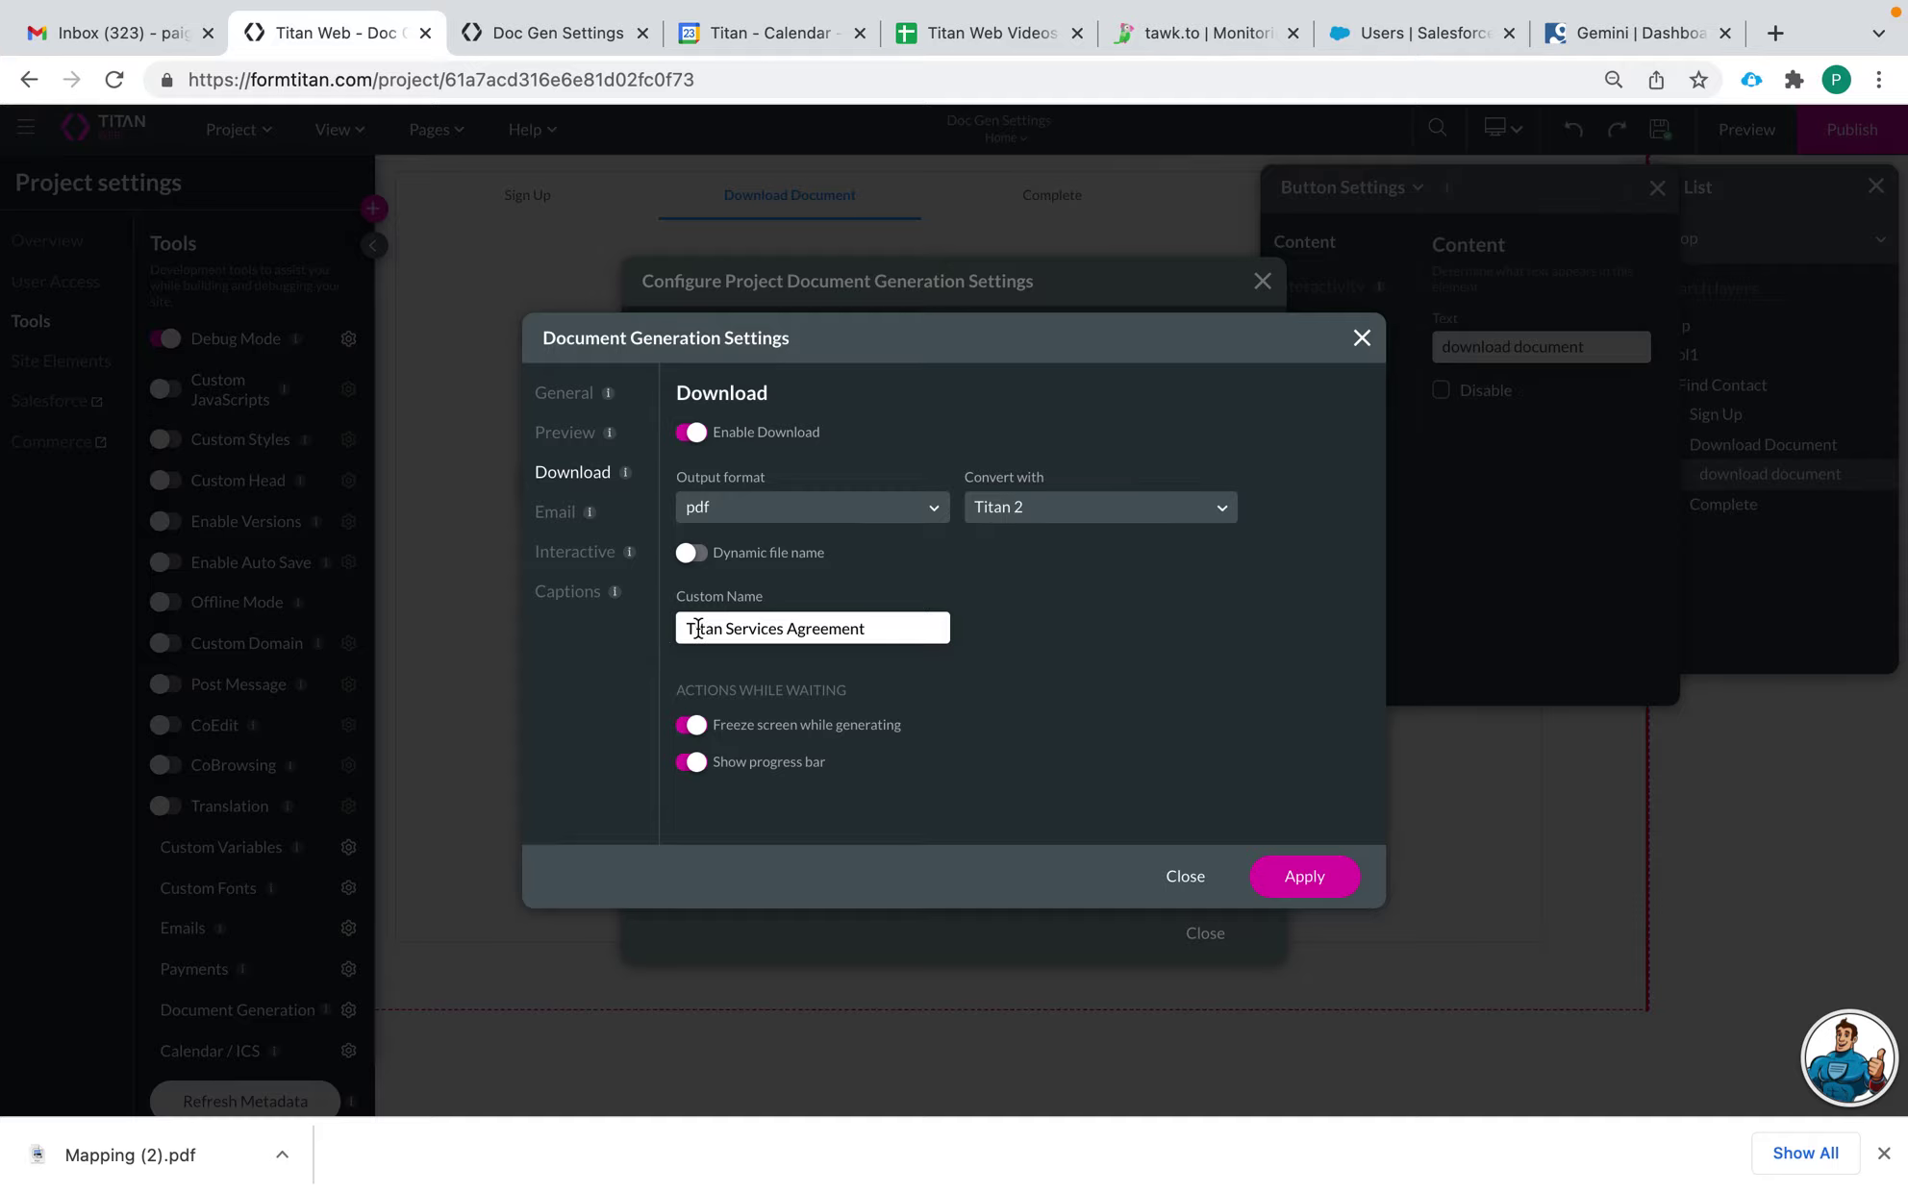
{"action": "left_click_drag", "start_coordinate": [683, 628], "coordinate": [899, 642]}
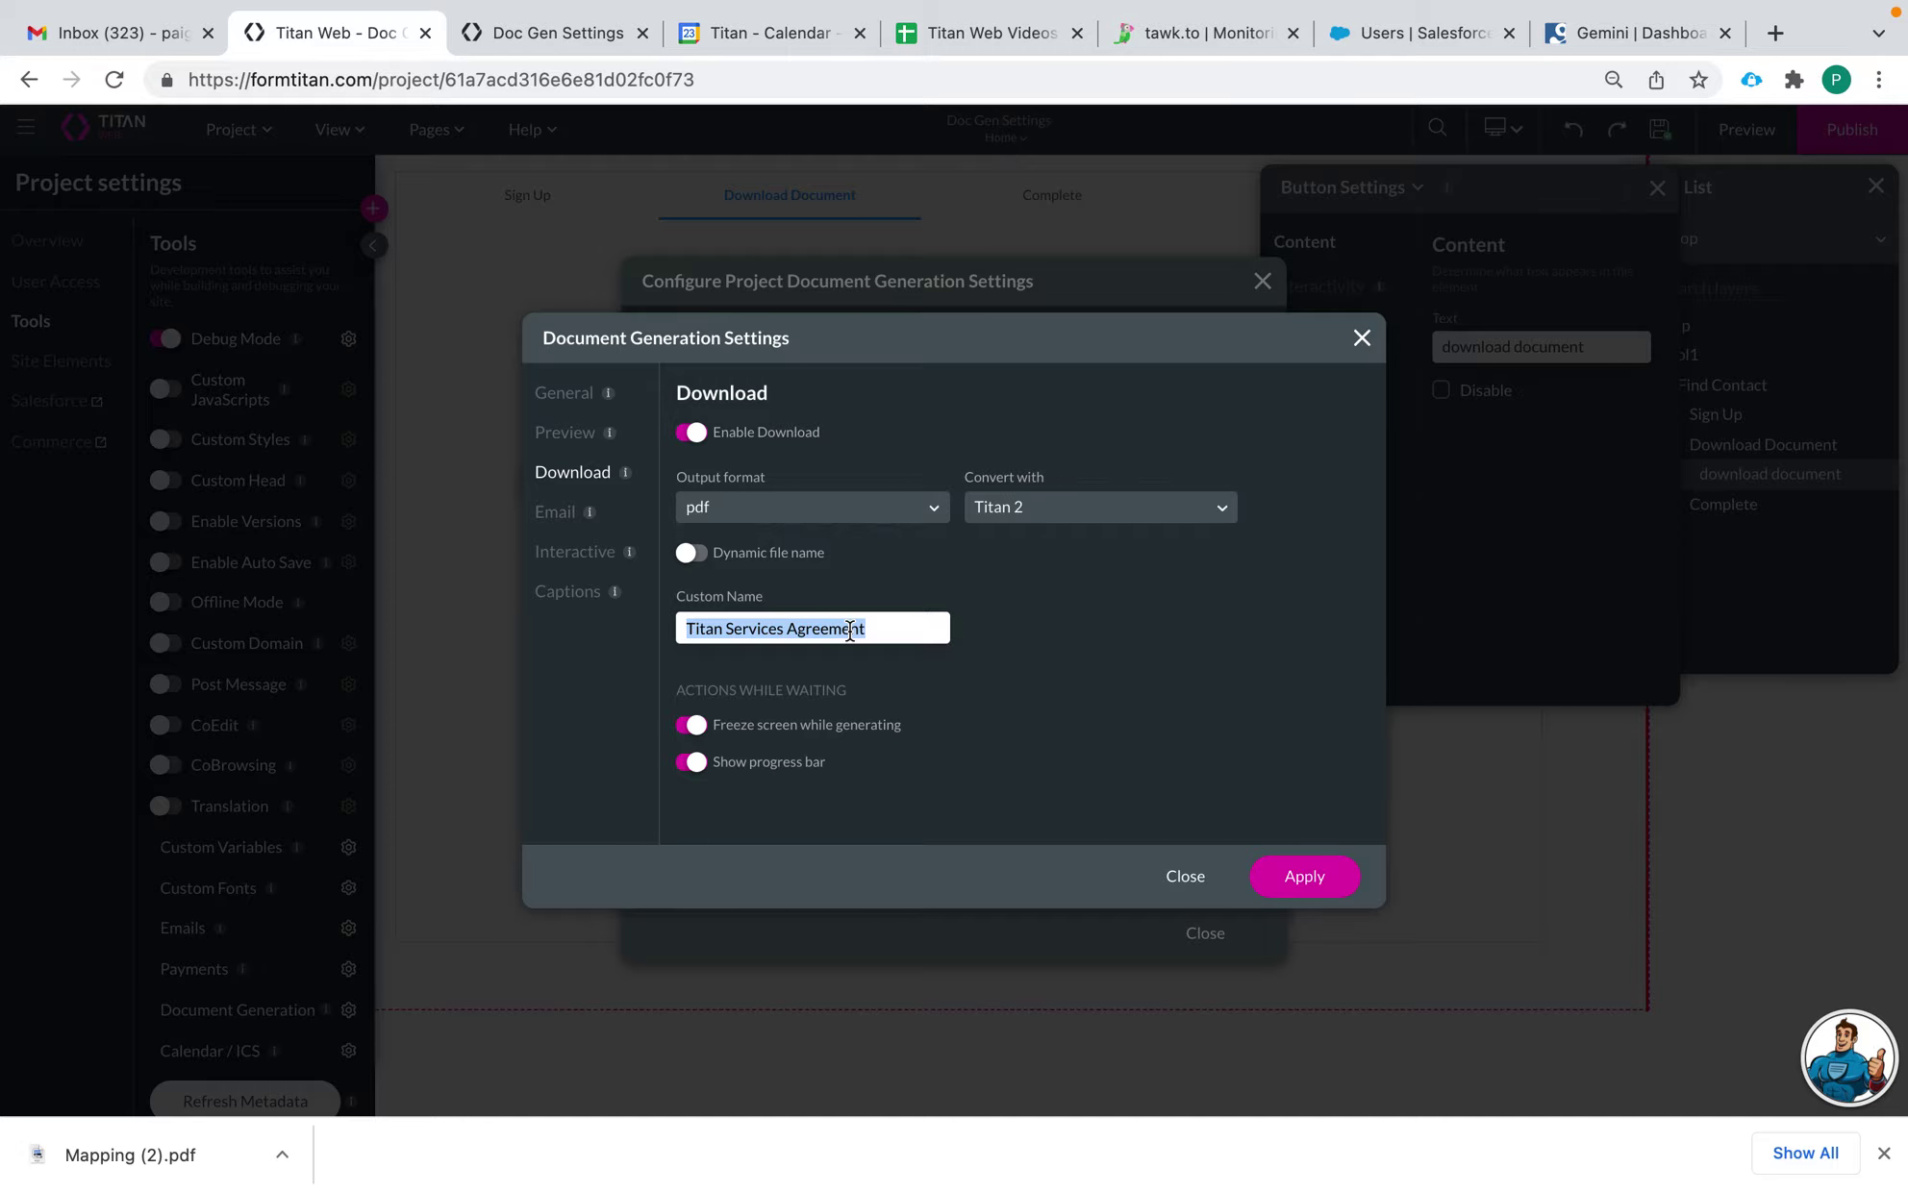
{"action": "left_click", "coordinate": [692, 555]}
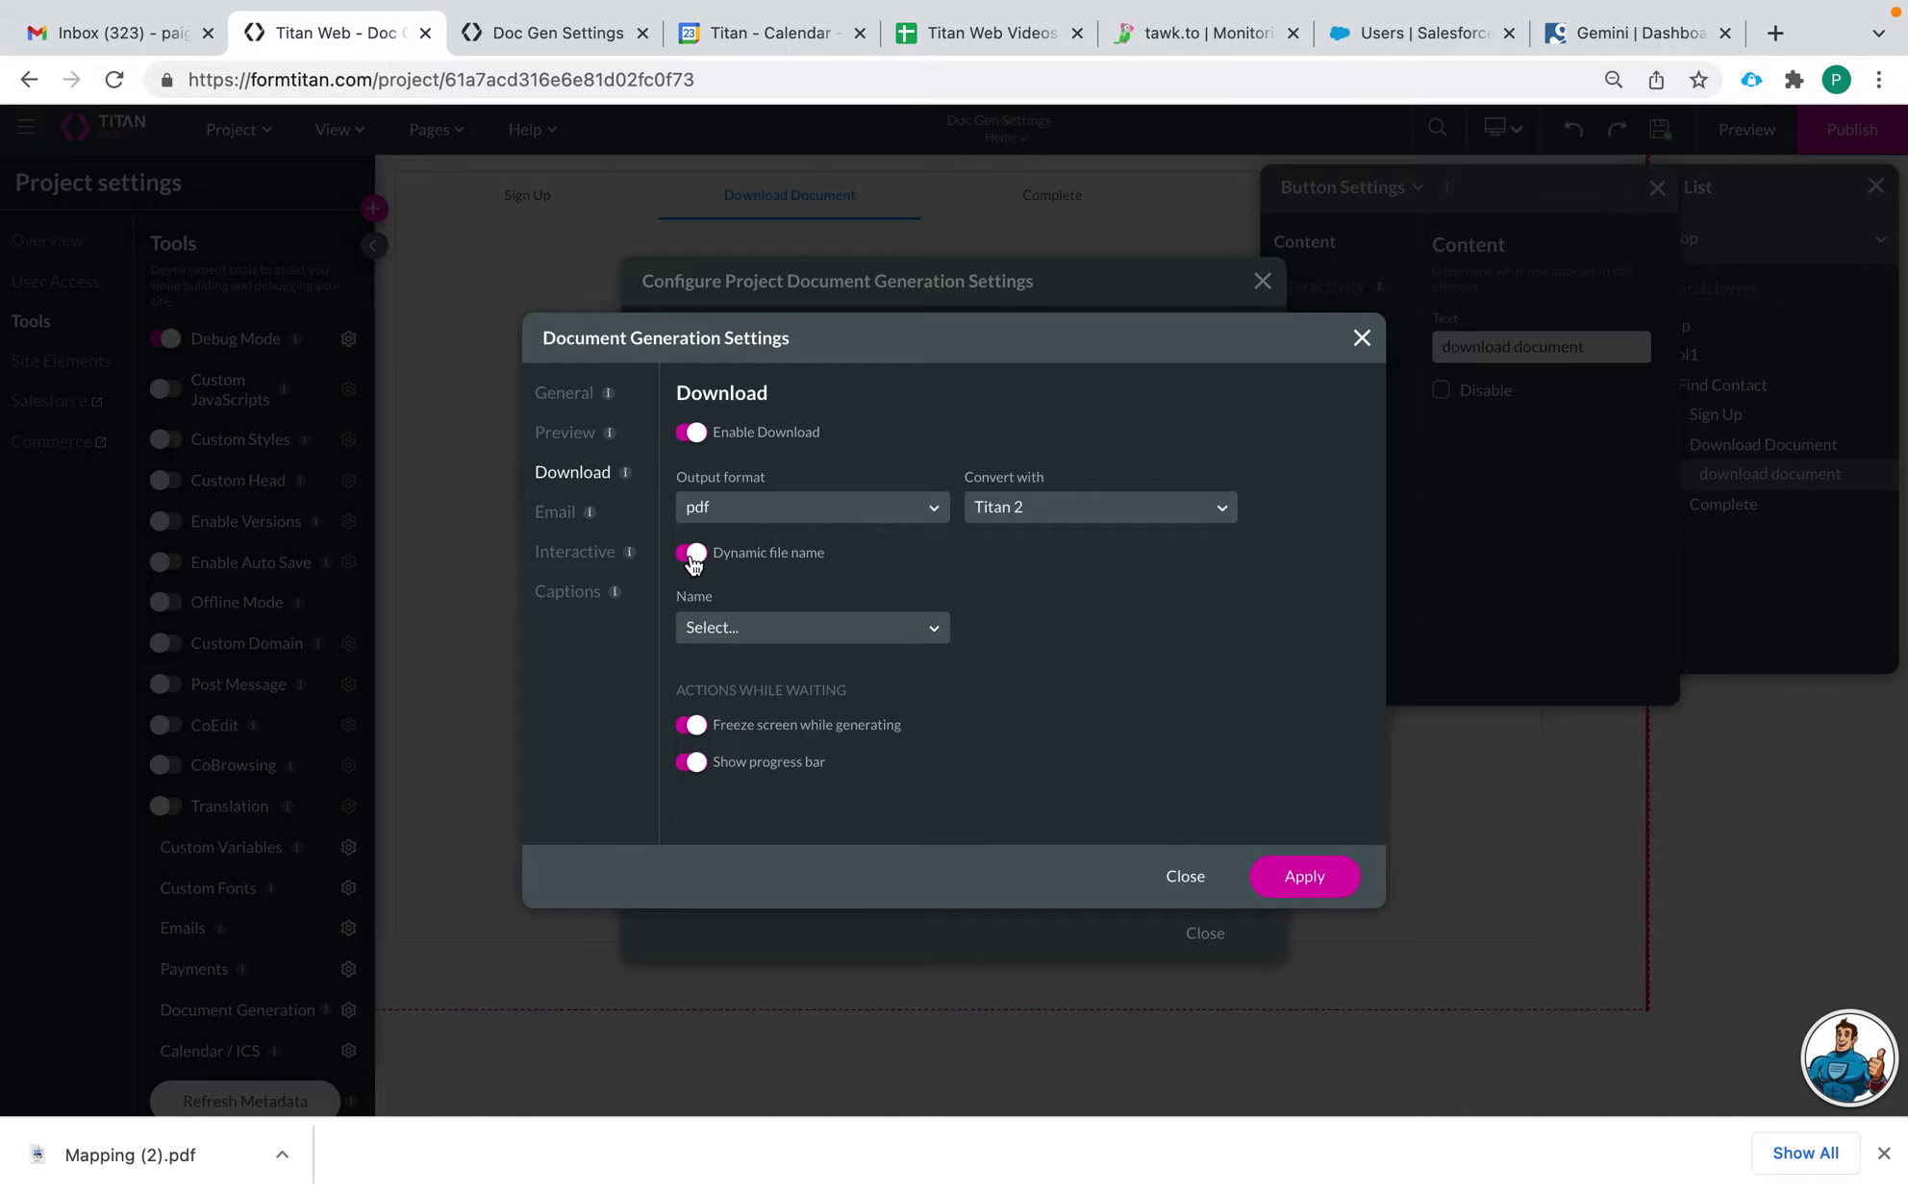
{"action": "left_click", "coordinate": [721, 635]}
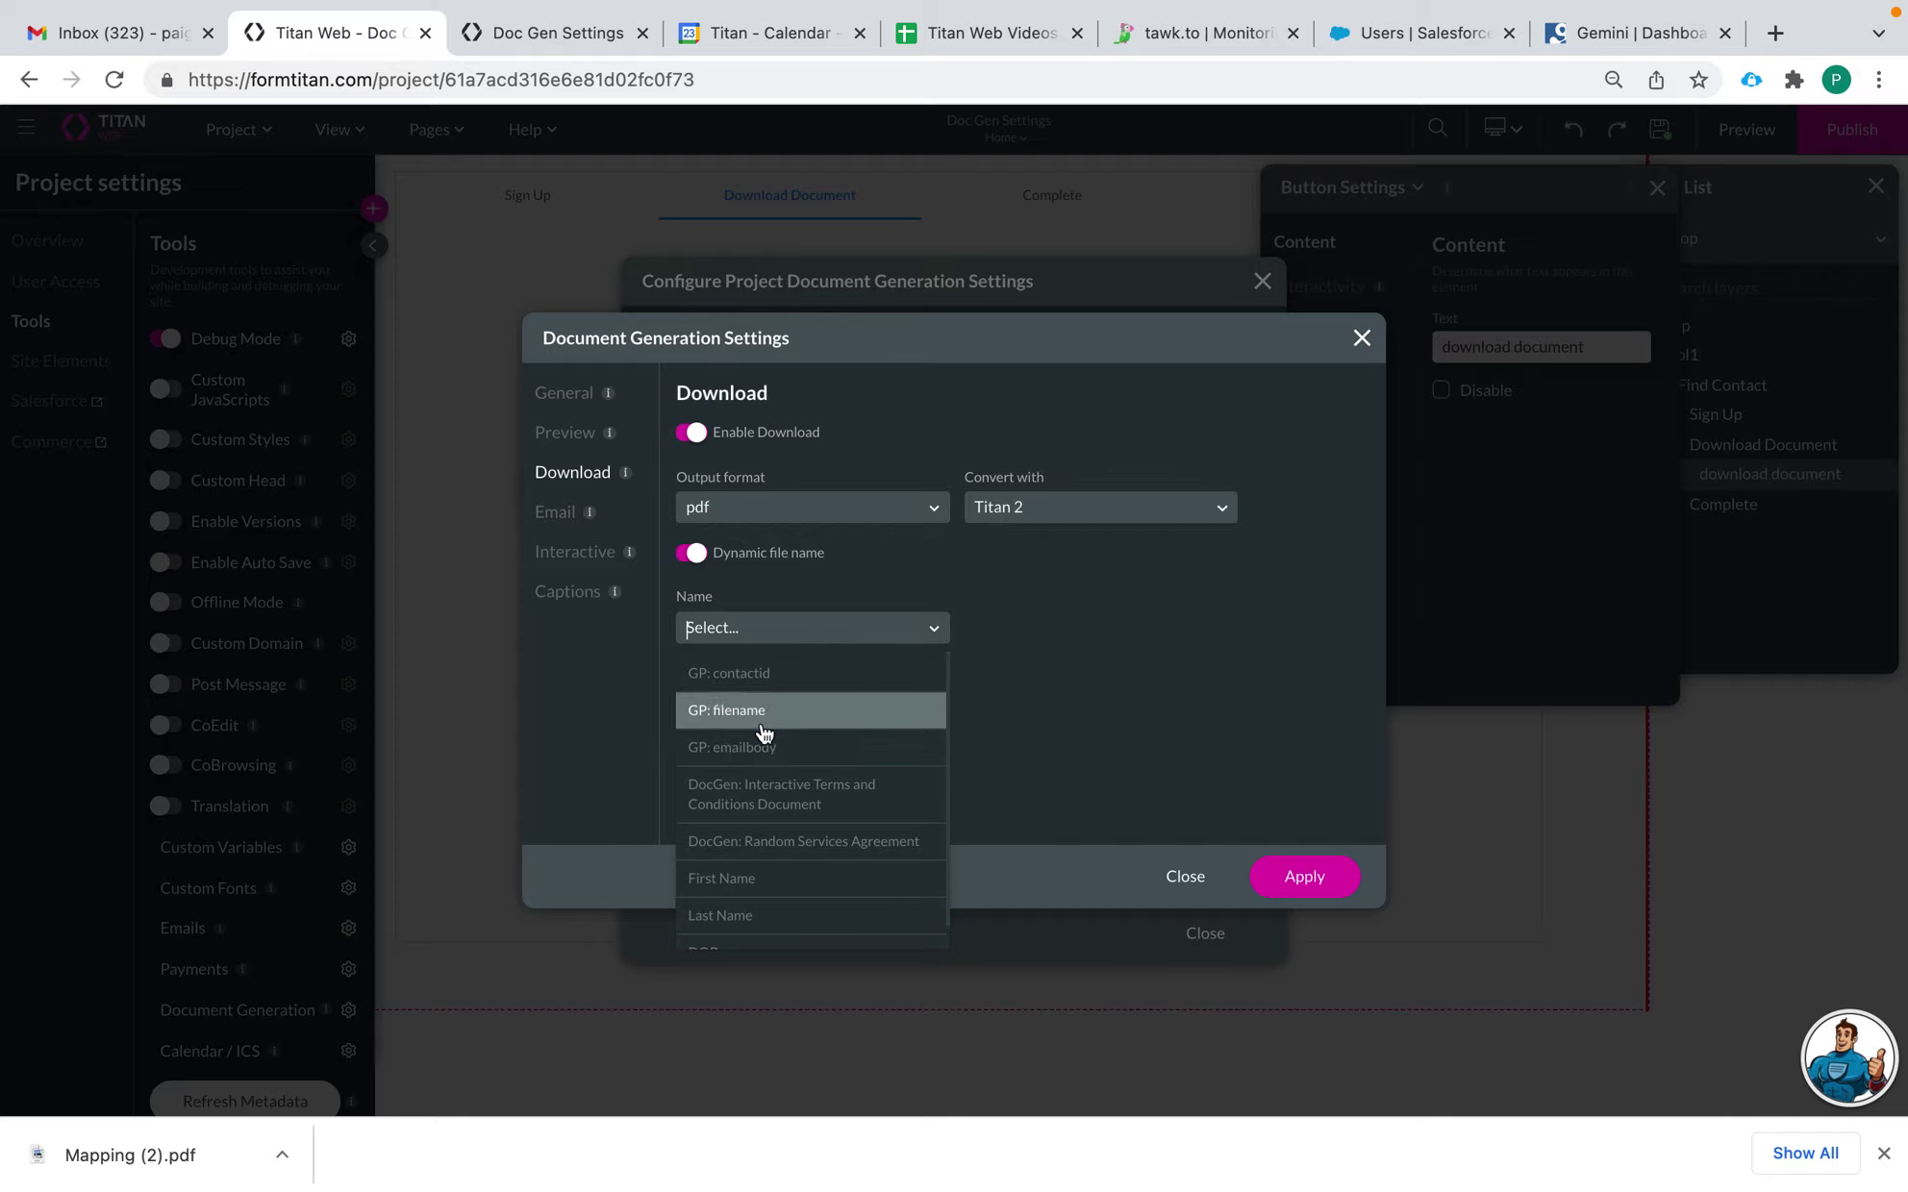
{"action": "left_click", "coordinate": [695, 556]}
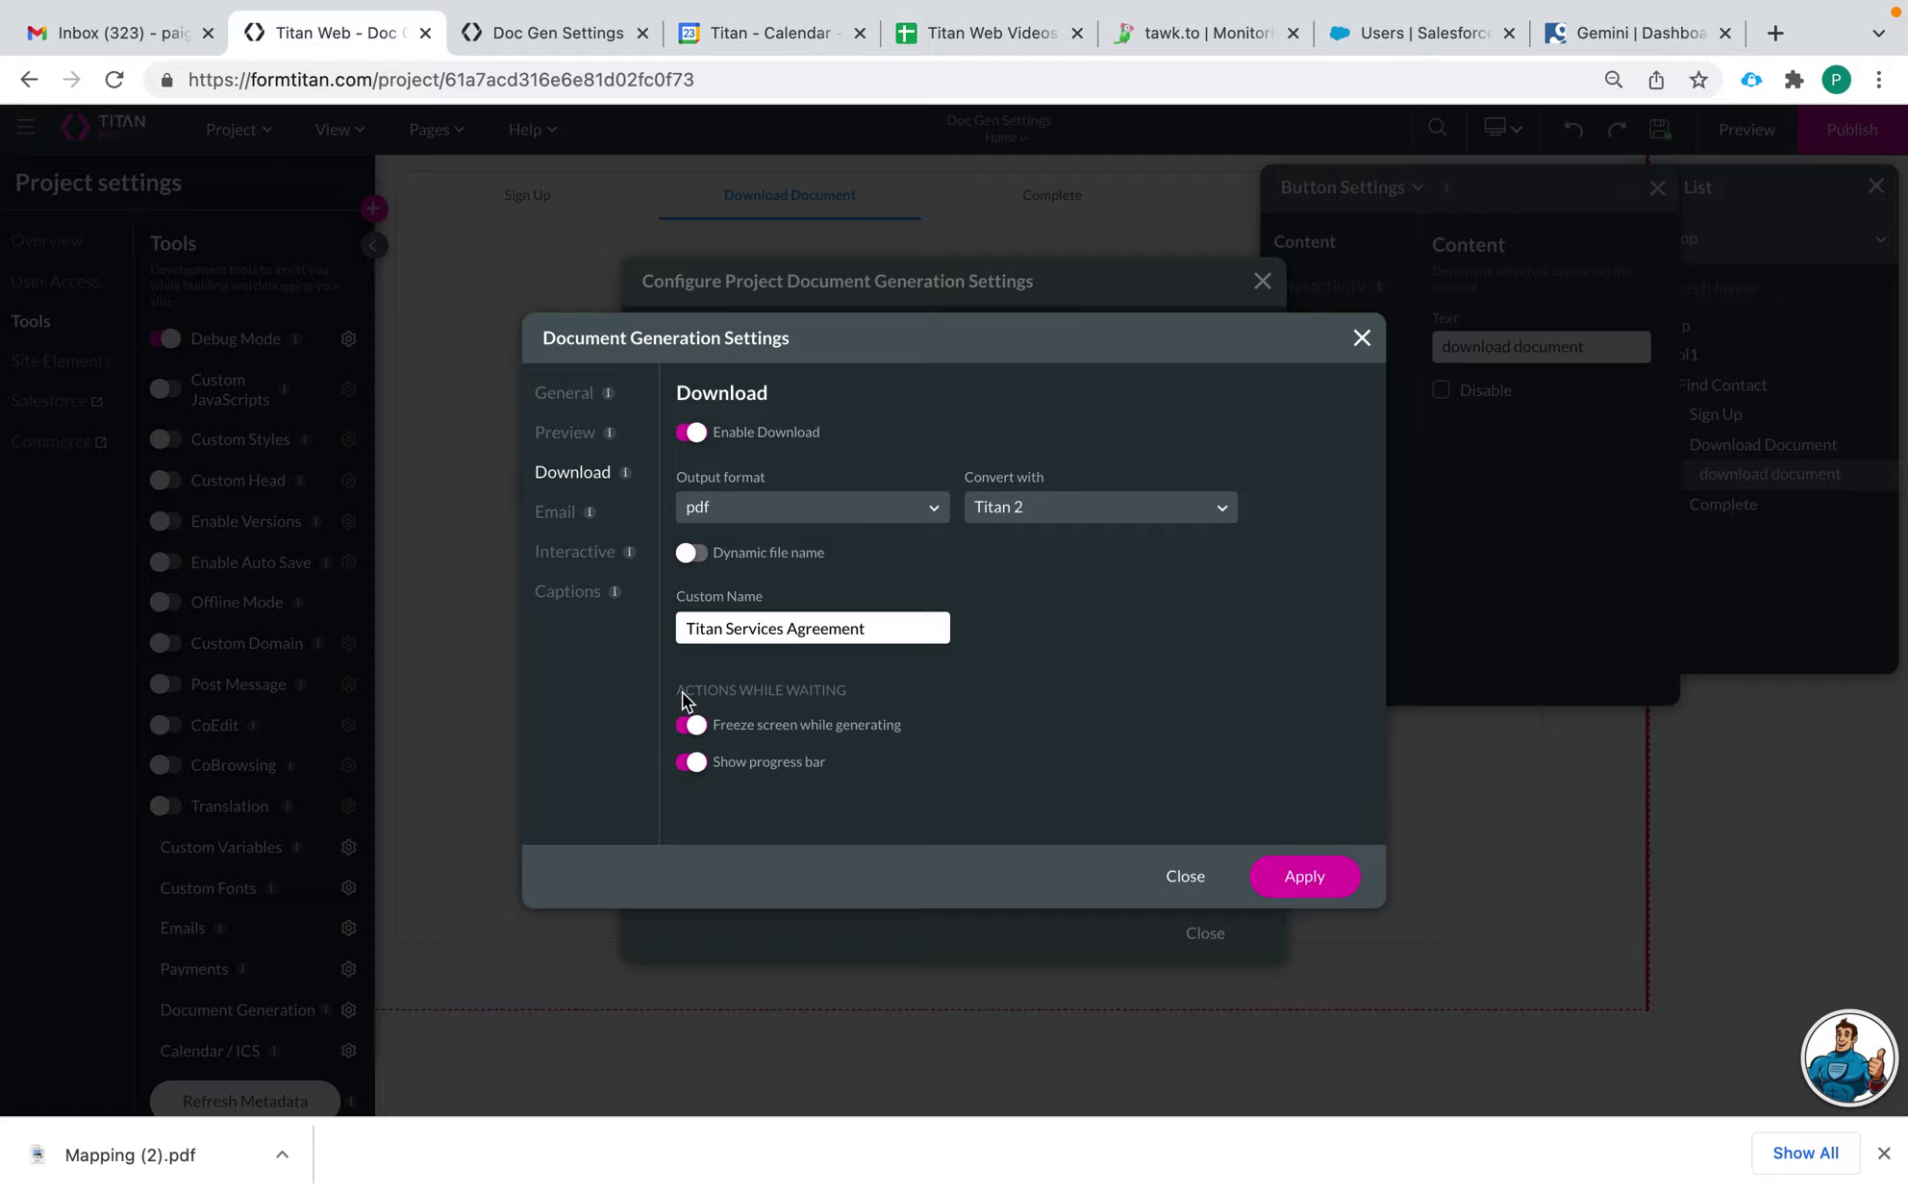
{"action": "left_click_drag", "start_coordinate": [684, 693], "coordinate": [884, 704]}
{"action": "left_click", "coordinate": [918, 693]}
{"action": "left_click", "coordinate": [691, 727]}
{"action": "left_click", "coordinate": [1289, 877]}
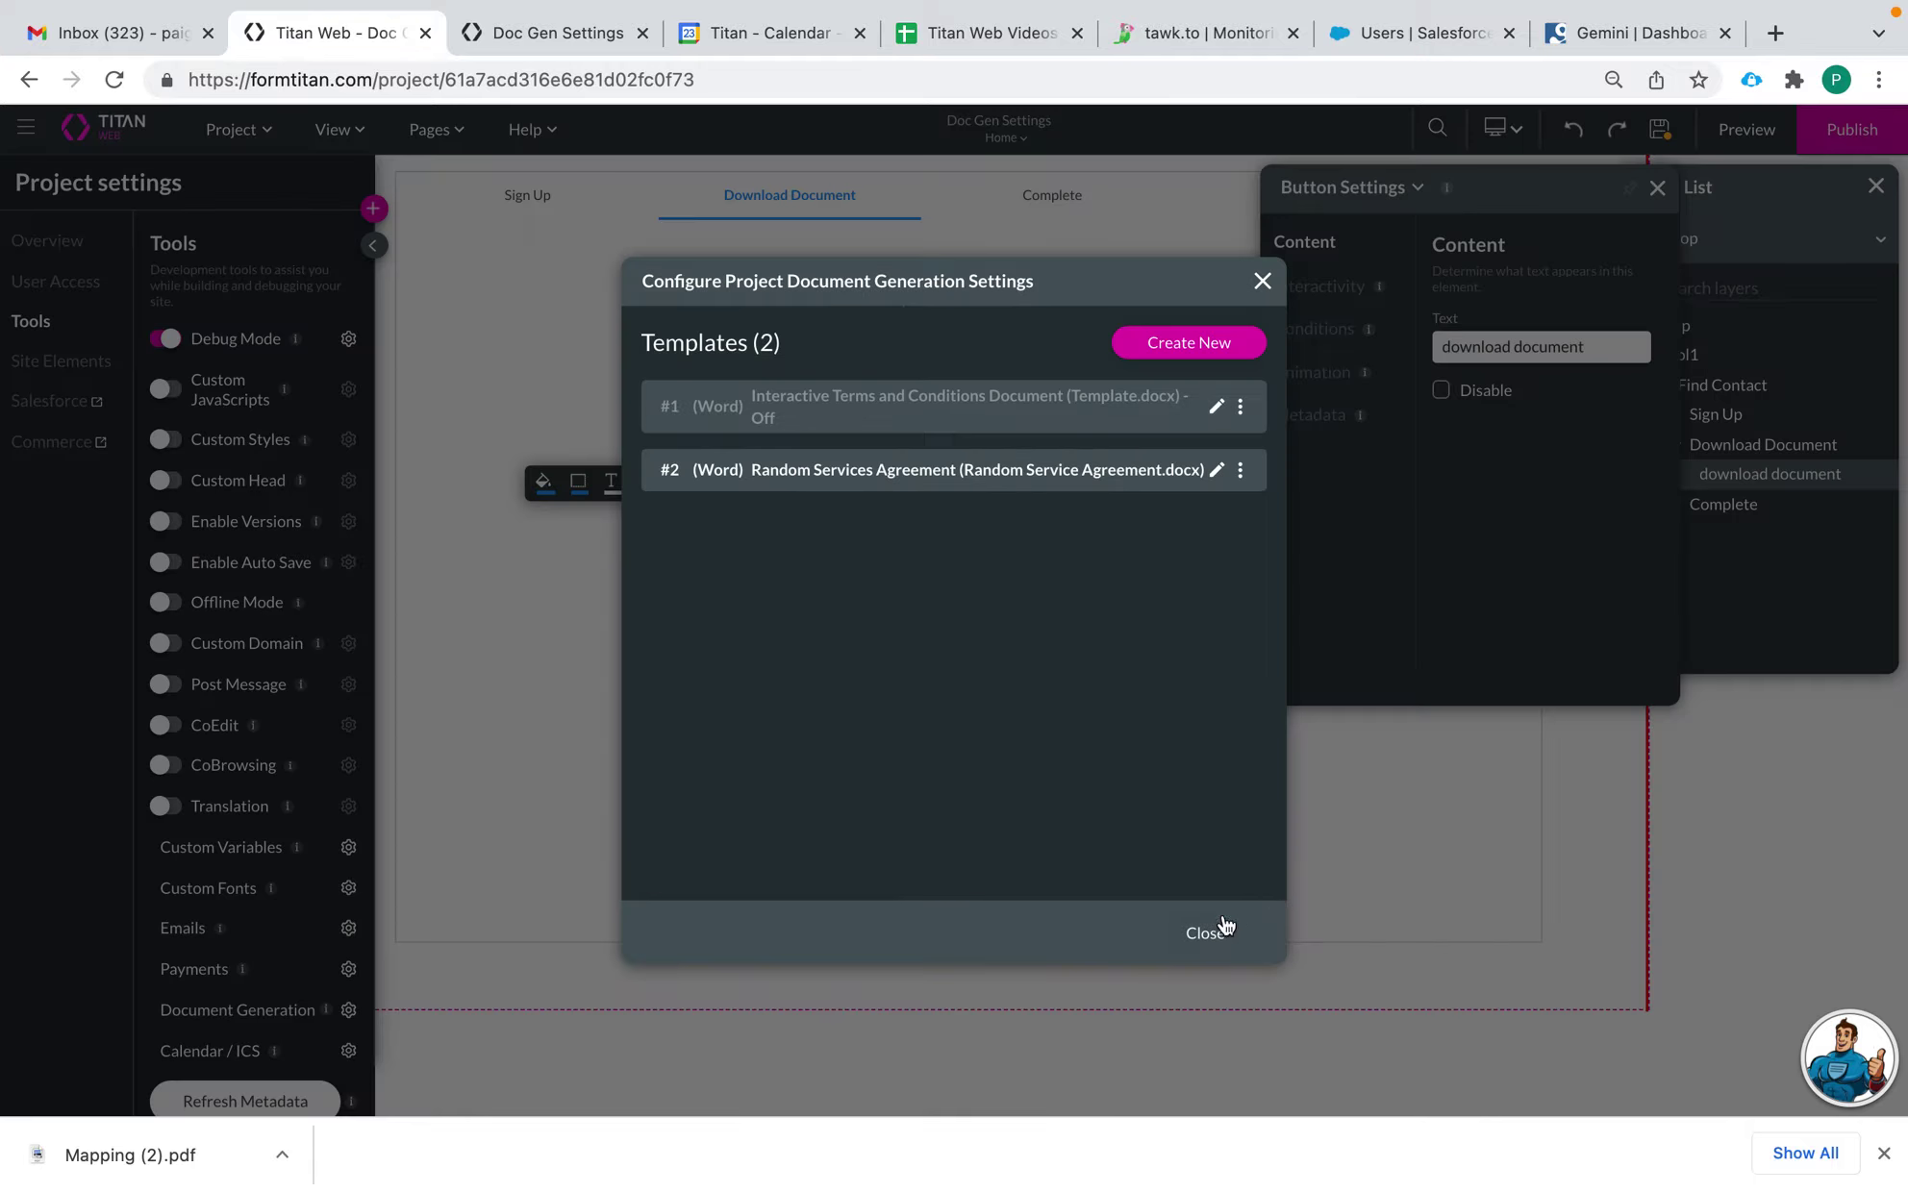
Close the templates list and open the download document button's On Click Action dialog
{"action": "left_click", "coordinate": [1205, 933]}
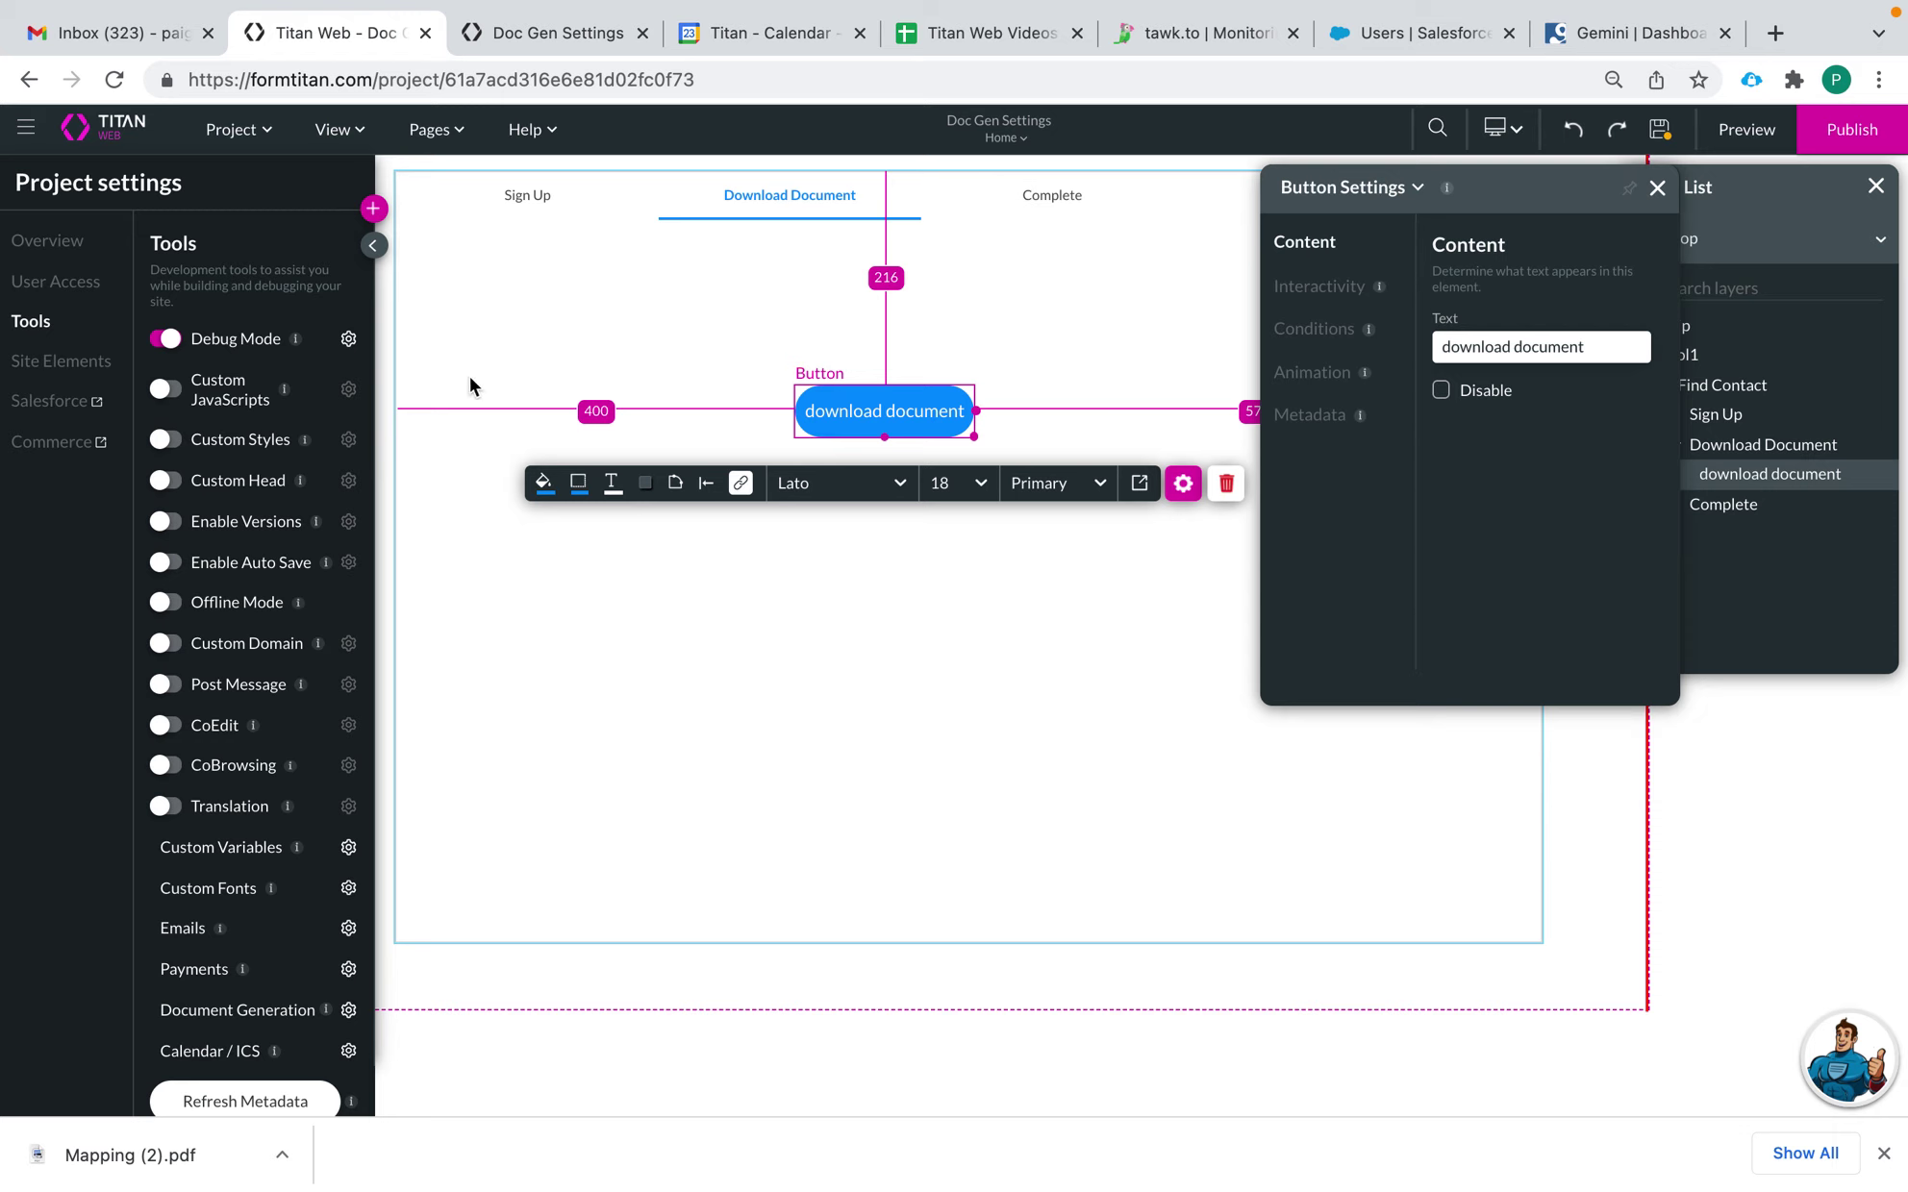
{"action": "left_click", "coordinate": [740, 483]}
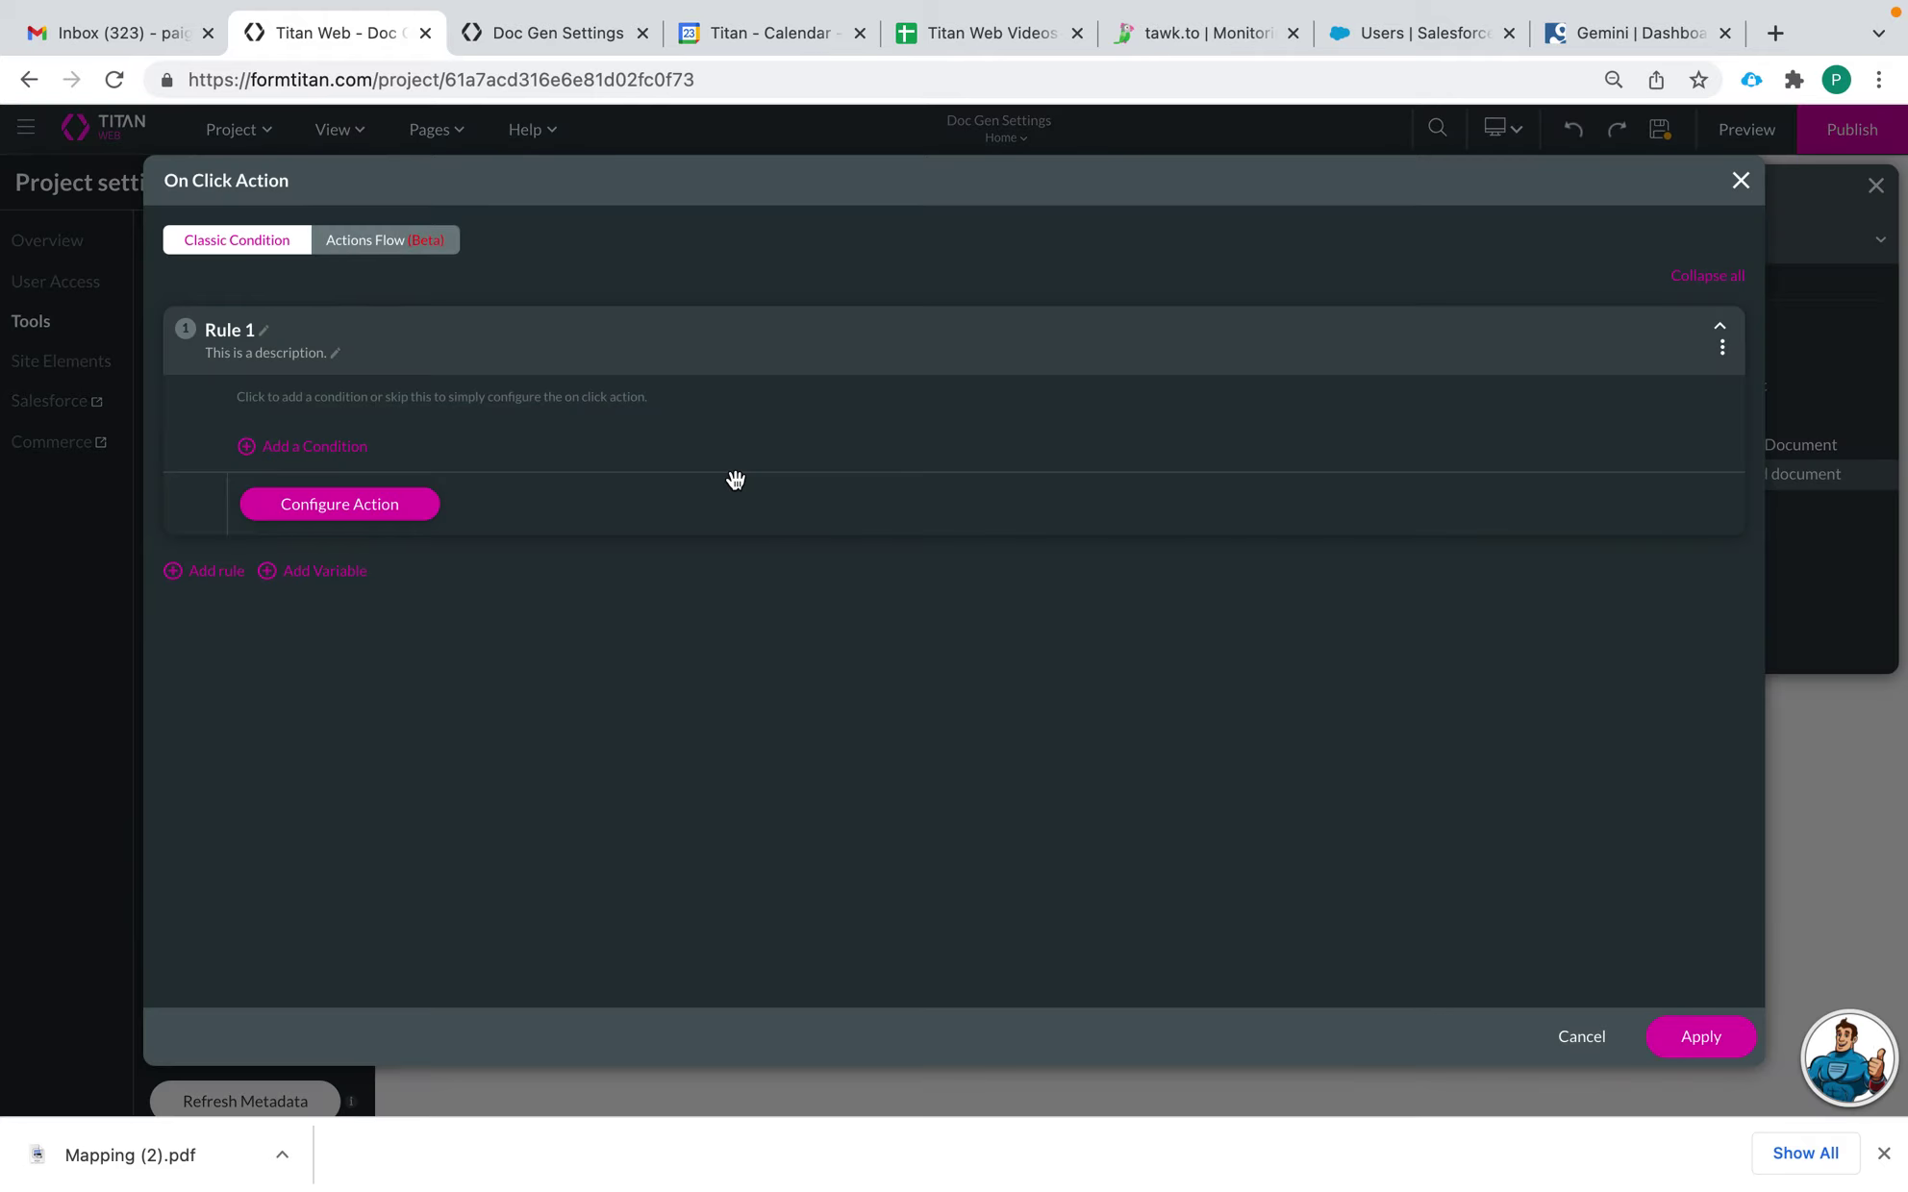
Set Rule 1 to generate the Random Services Agreement template with the Download action
{"action": "left_click", "coordinate": [385, 508]}
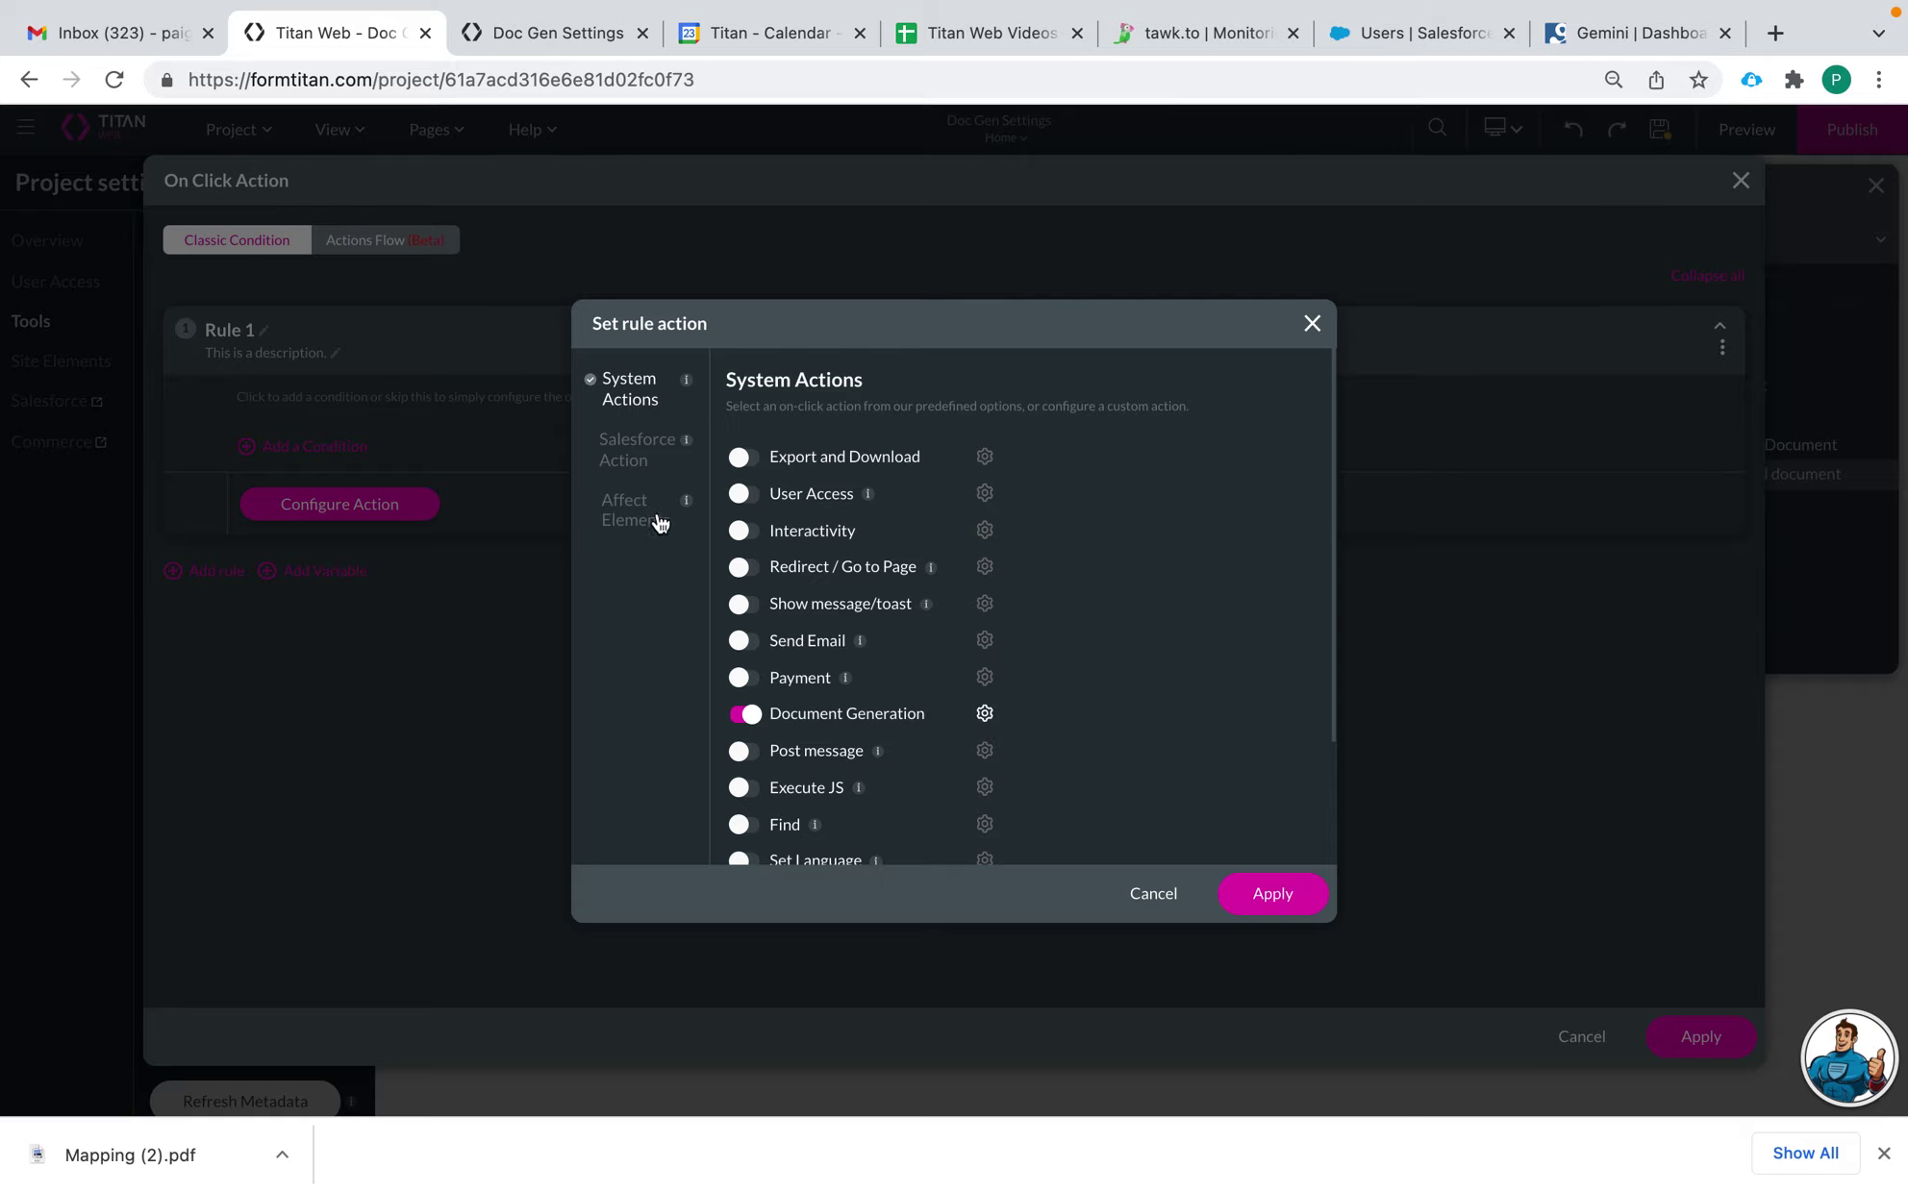
{"action": "left_click", "coordinate": [983, 715]}
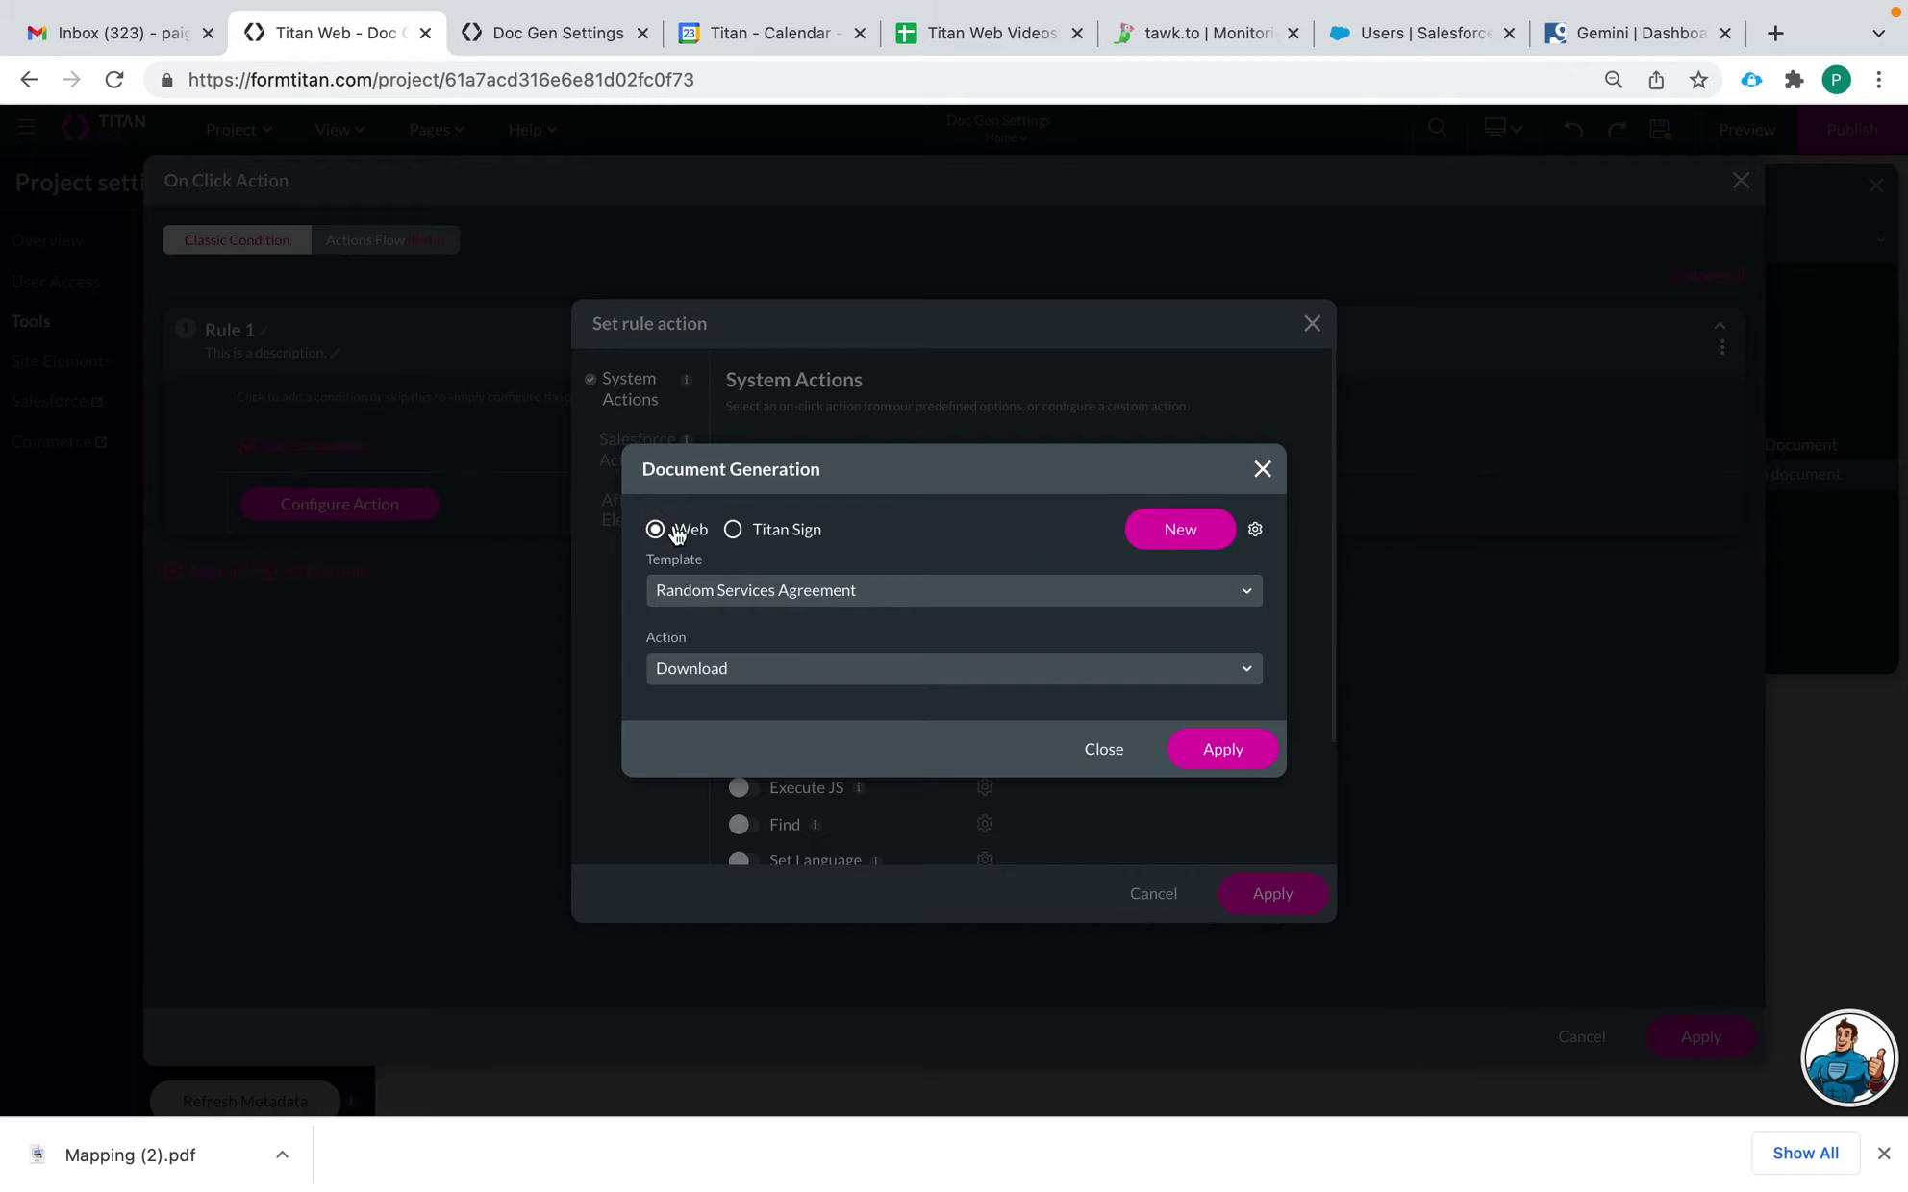
{"action": "left_click", "coordinate": [737, 605]}
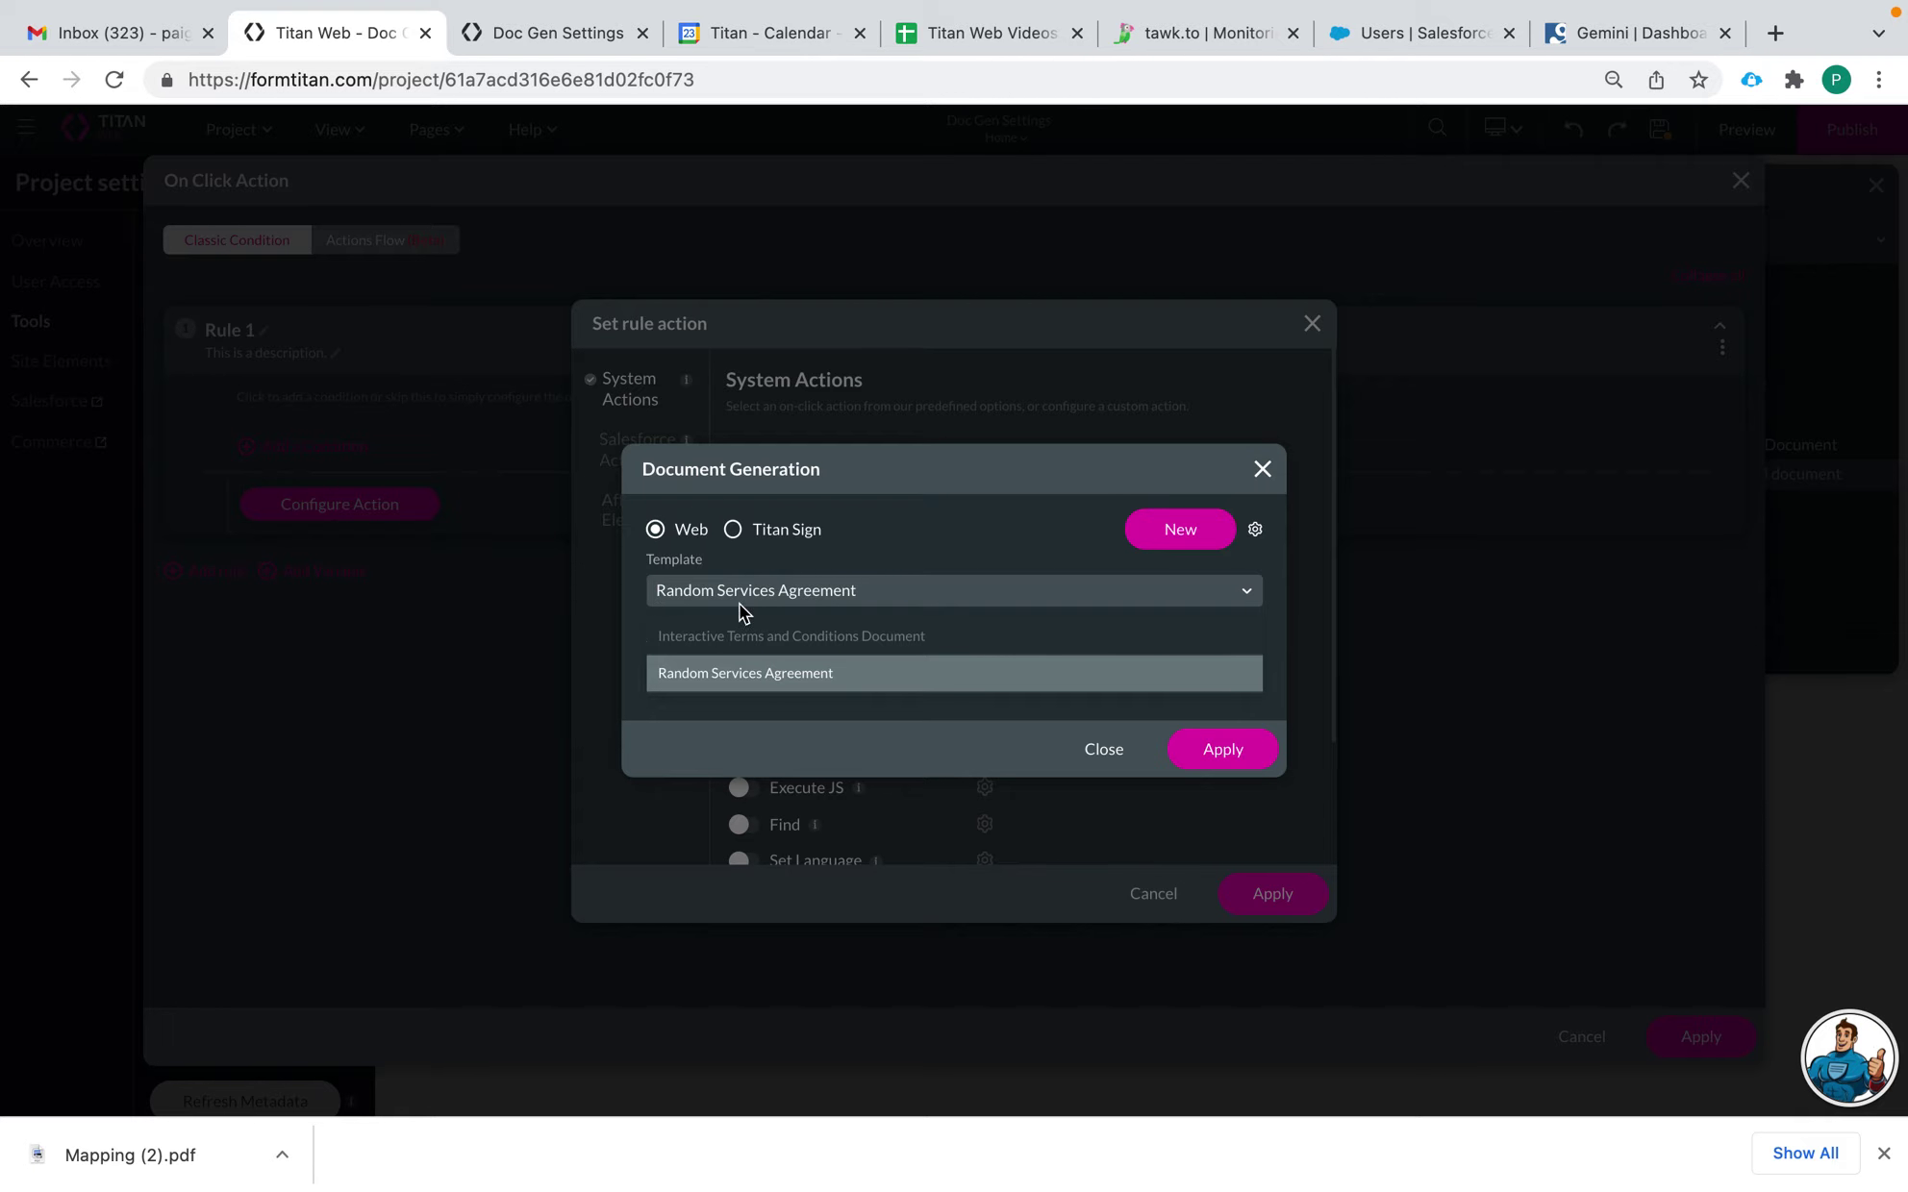
{"action": "left_click", "coordinate": [779, 693]}
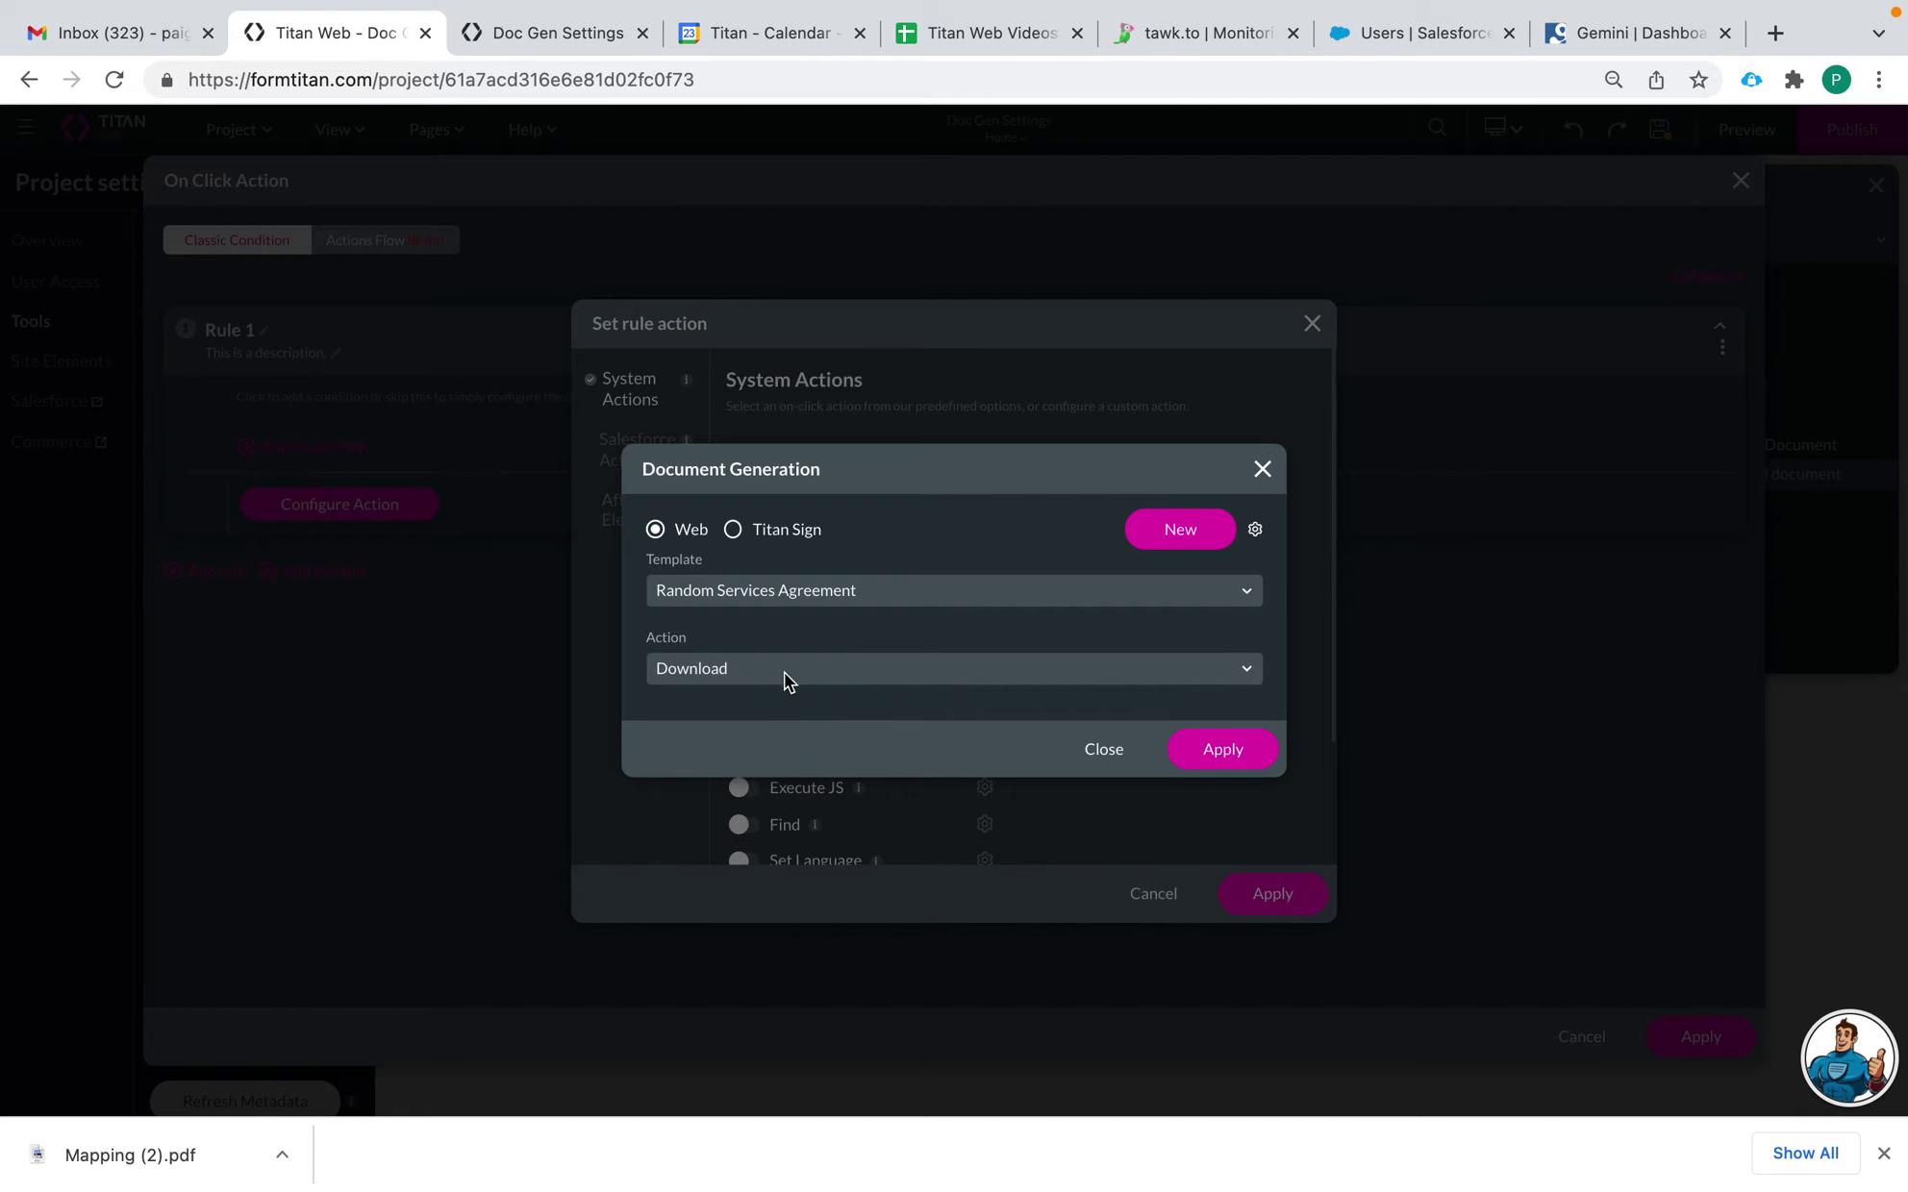
{"action": "left_click", "coordinate": [742, 669]}
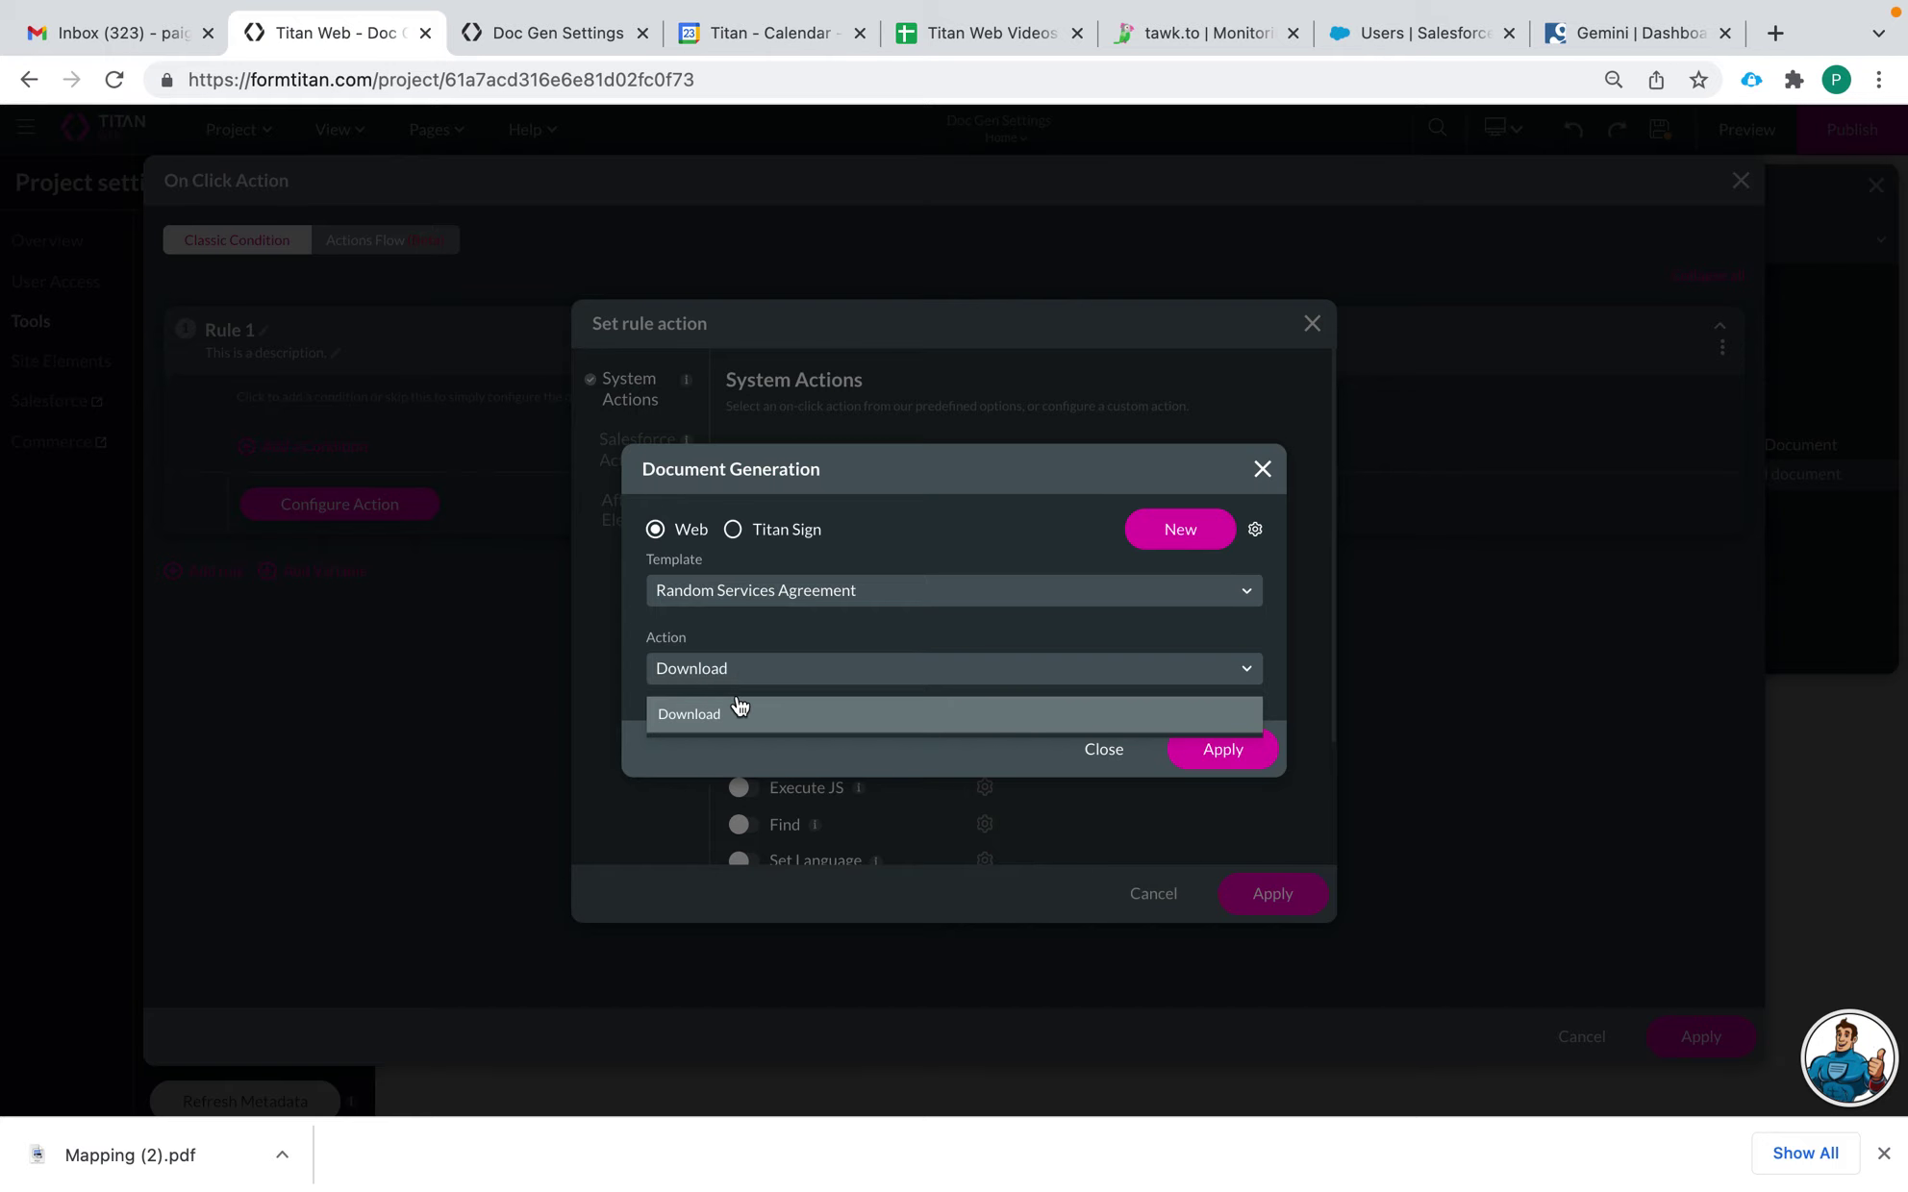
{"action": "left_click", "coordinate": [736, 710]}
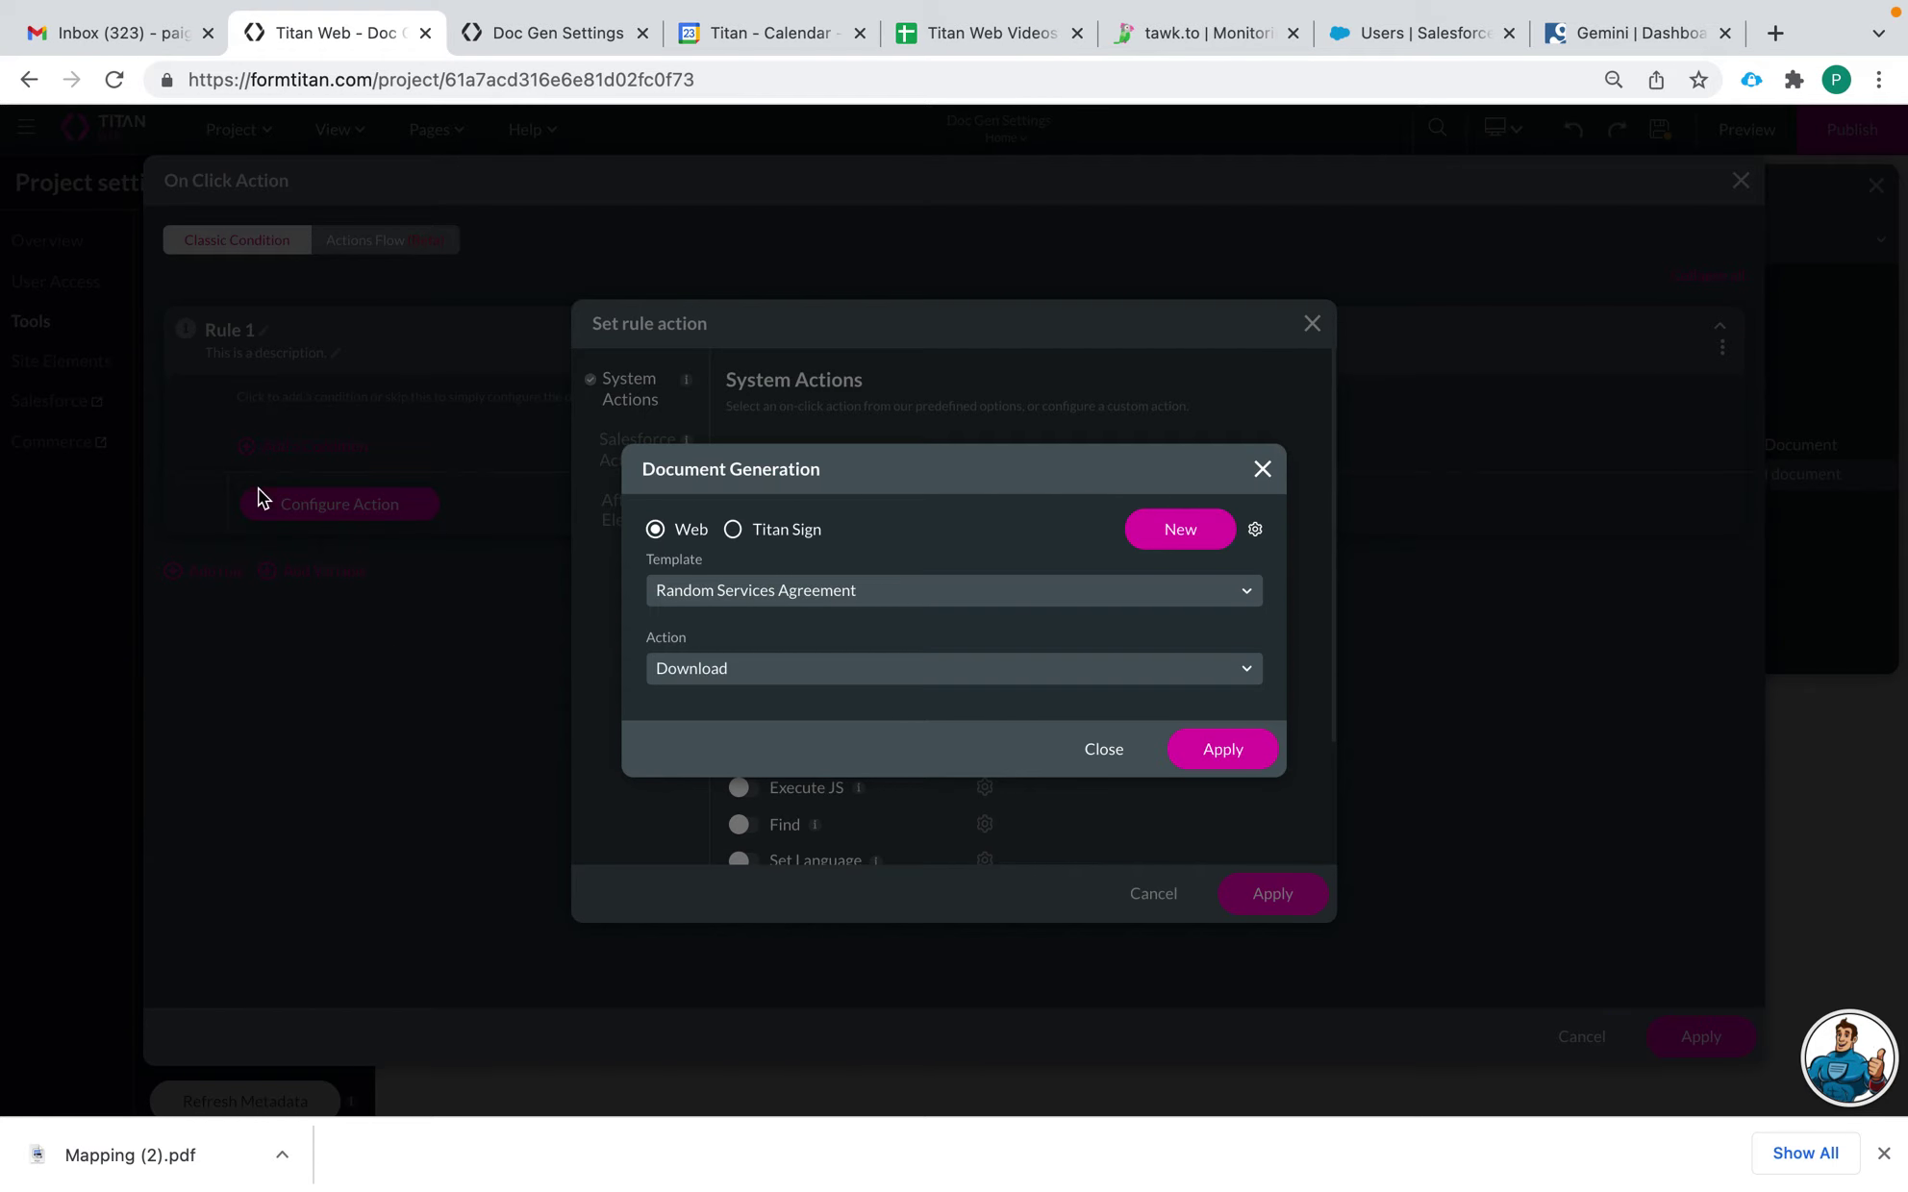
{"action": "left_click", "coordinate": [1207, 765]}
{"action": "left_click", "coordinate": [1241, 895]}
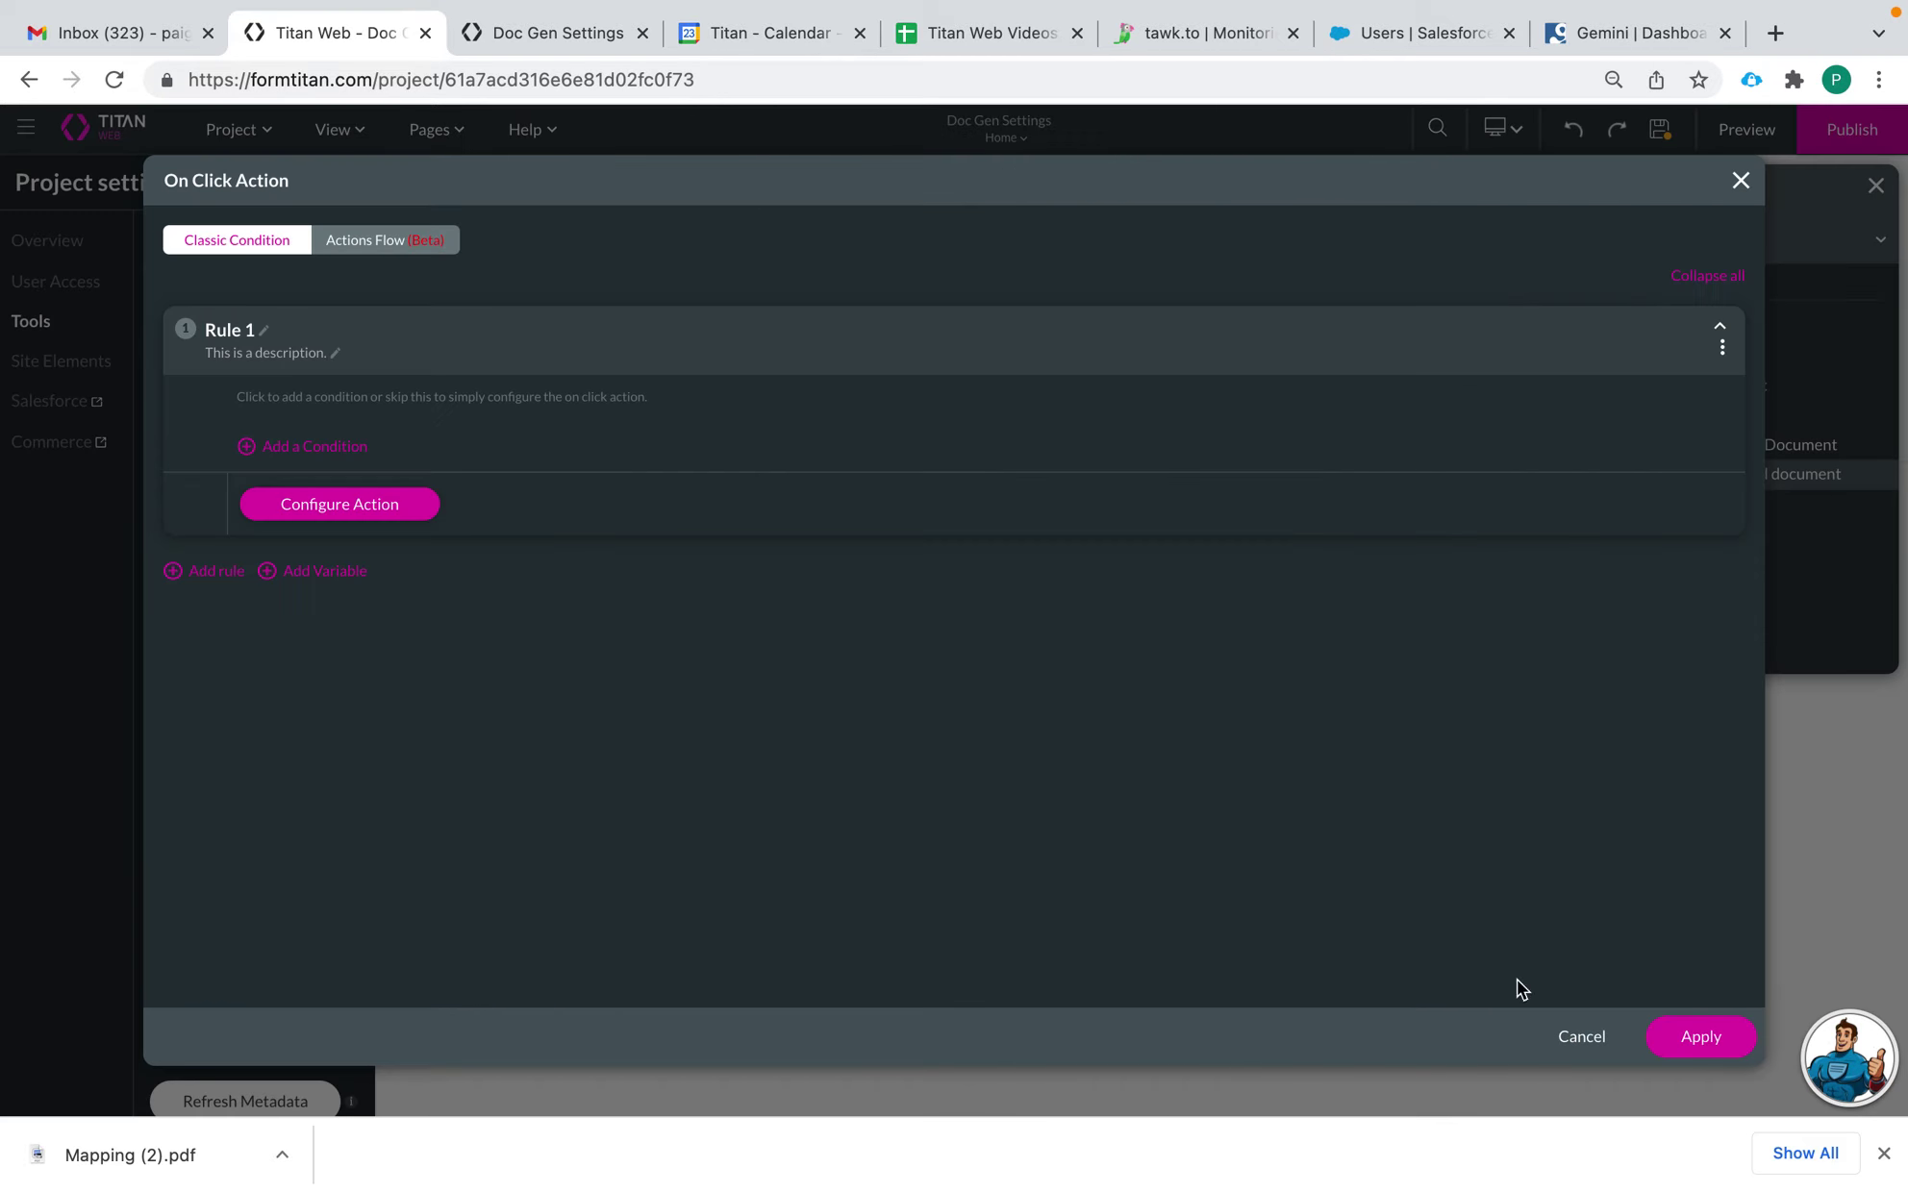
Apply the on-click action to the button, save the project, and preview the site
{"action": "left_click", "coordinate": [1659, 1036]}
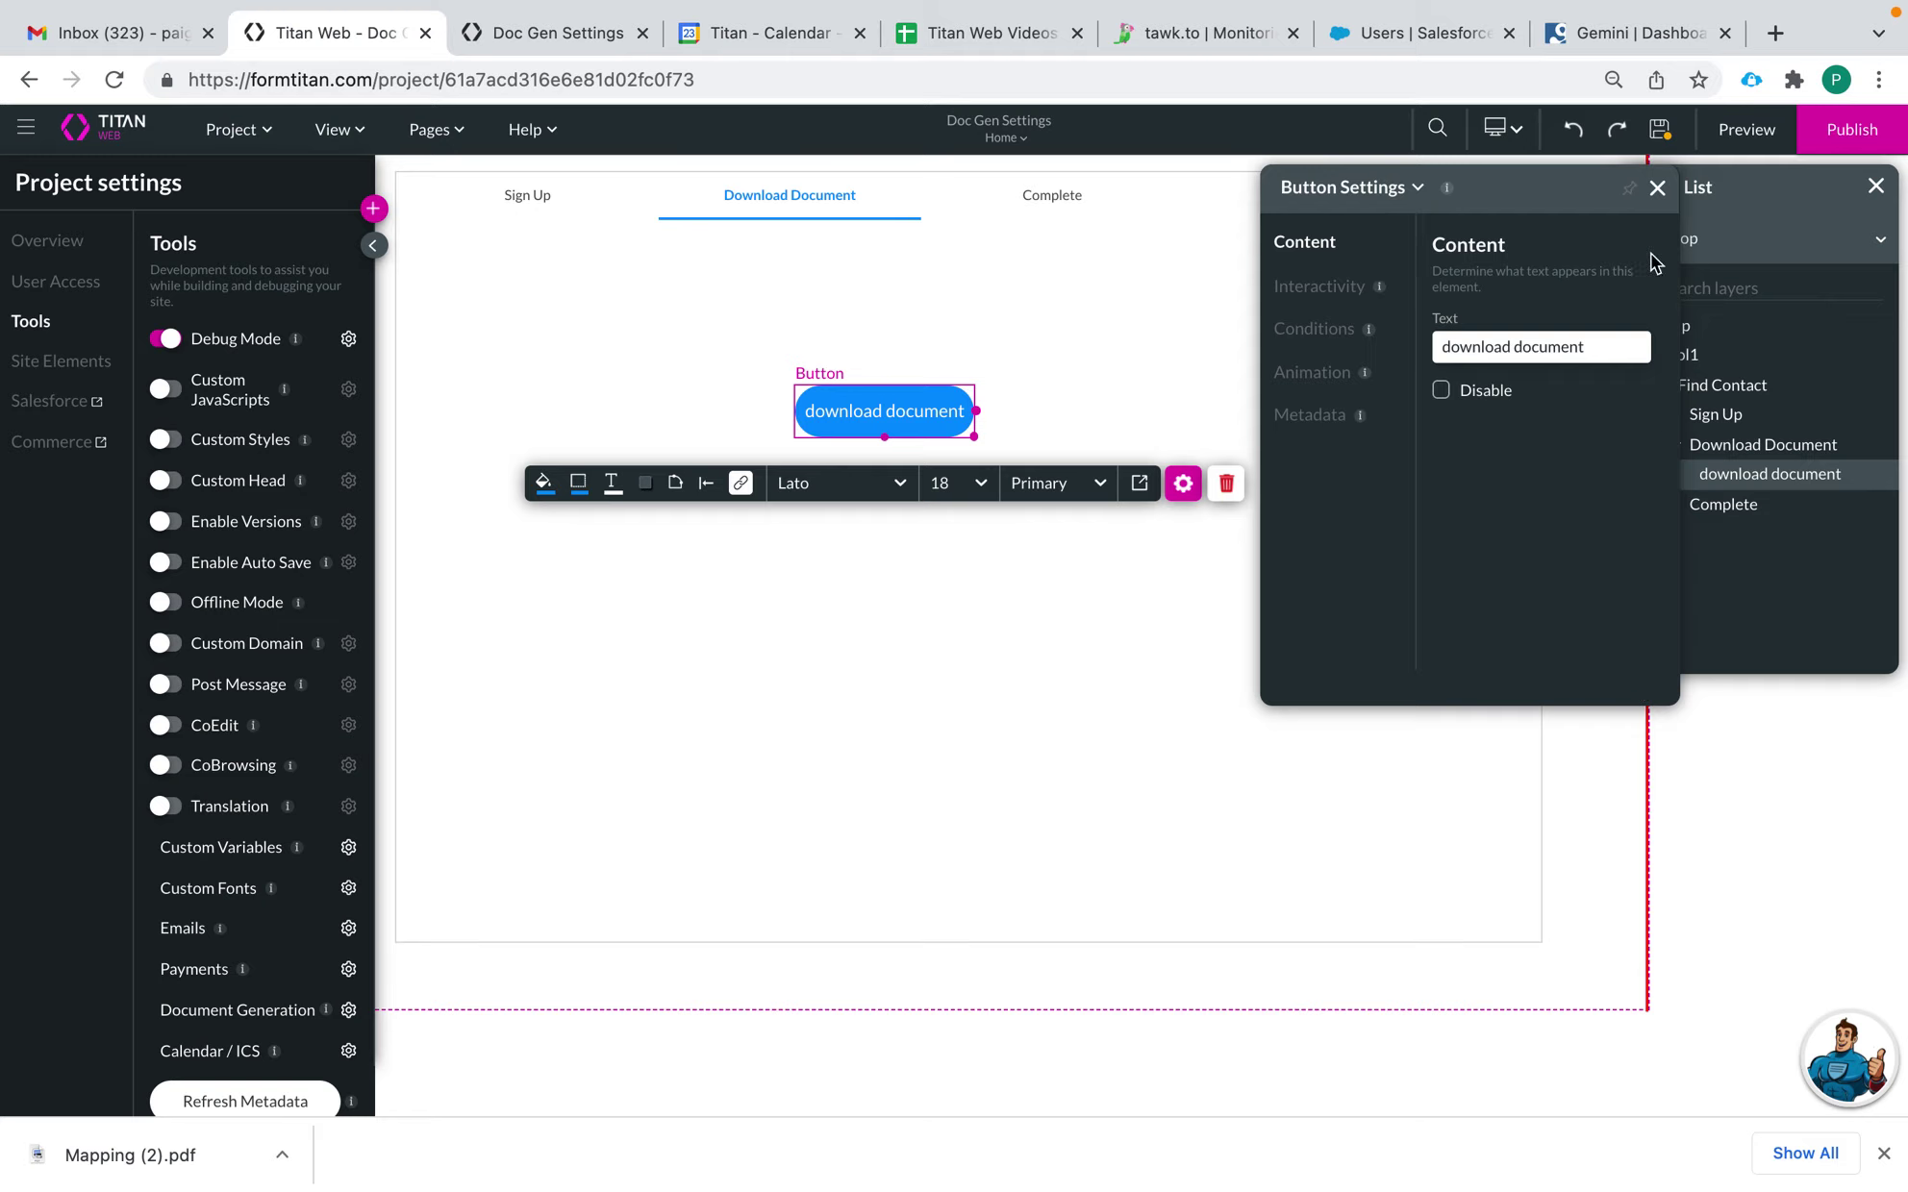
{"action": "left_click", "coordinate": [1658, 135]}
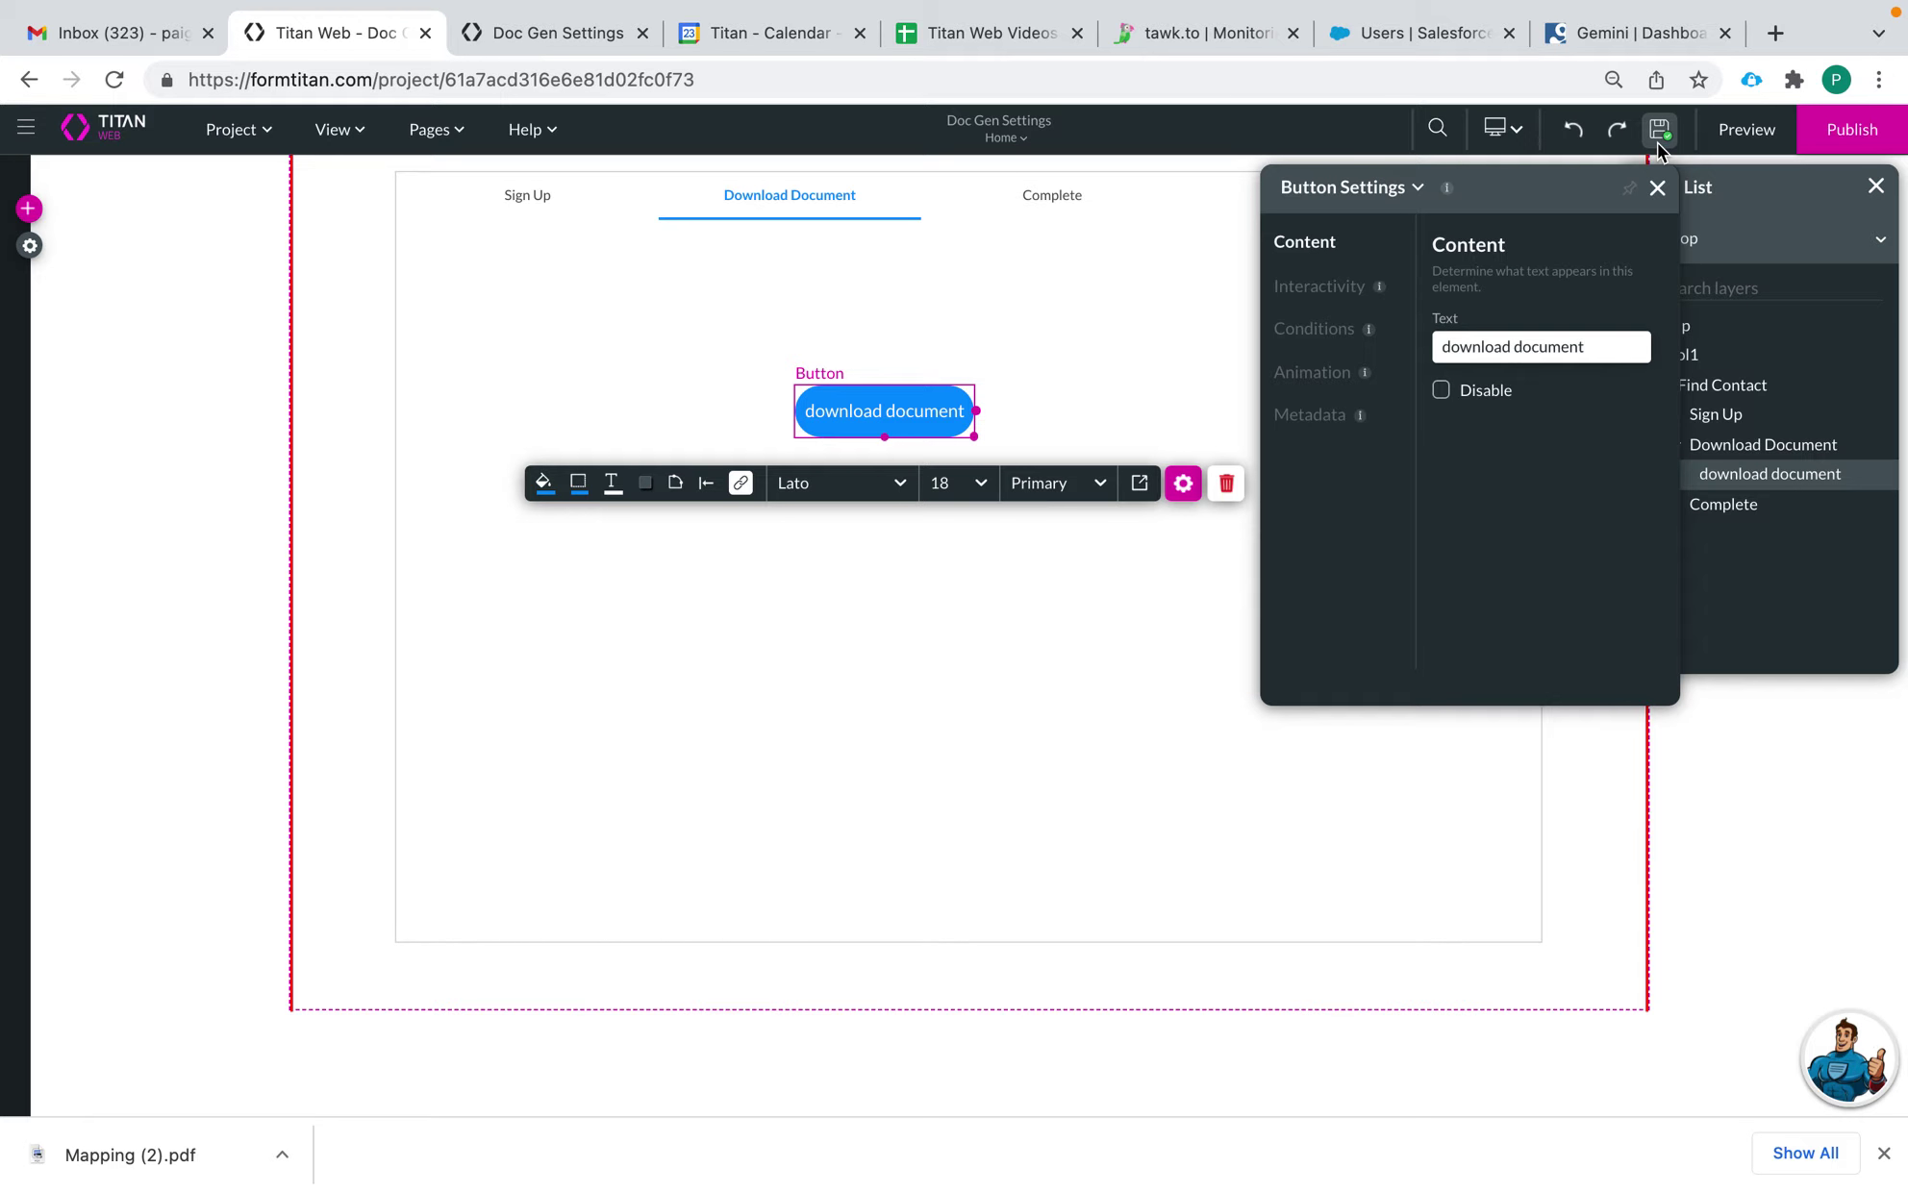
{"action": "left_click", "coordinate": [1767, 135]}
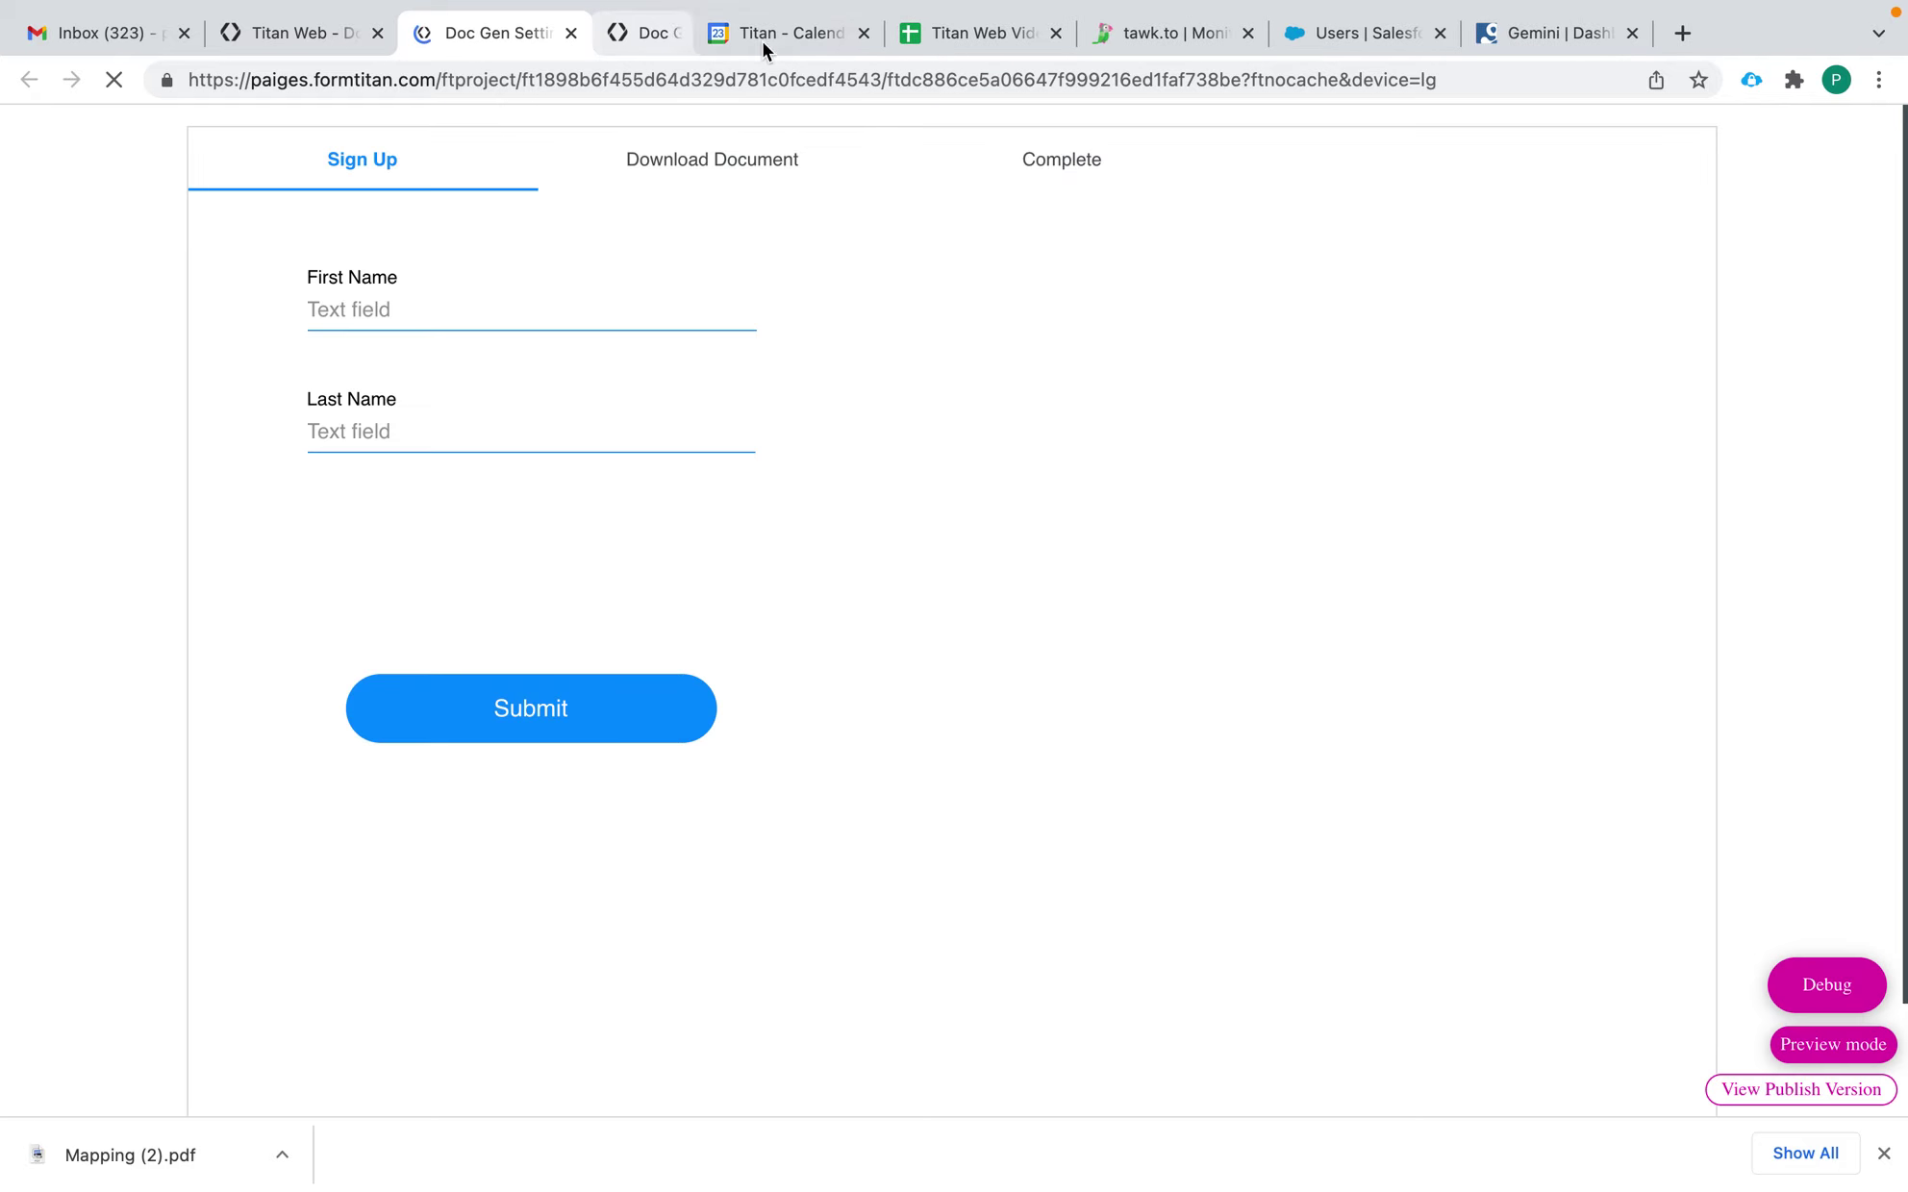
Enter a first name and last name in the sign-up form, fixing a stray character
{"action": "left_click", "coordinate": [498, 322]}
{"action": "type", "text": "Gay"}
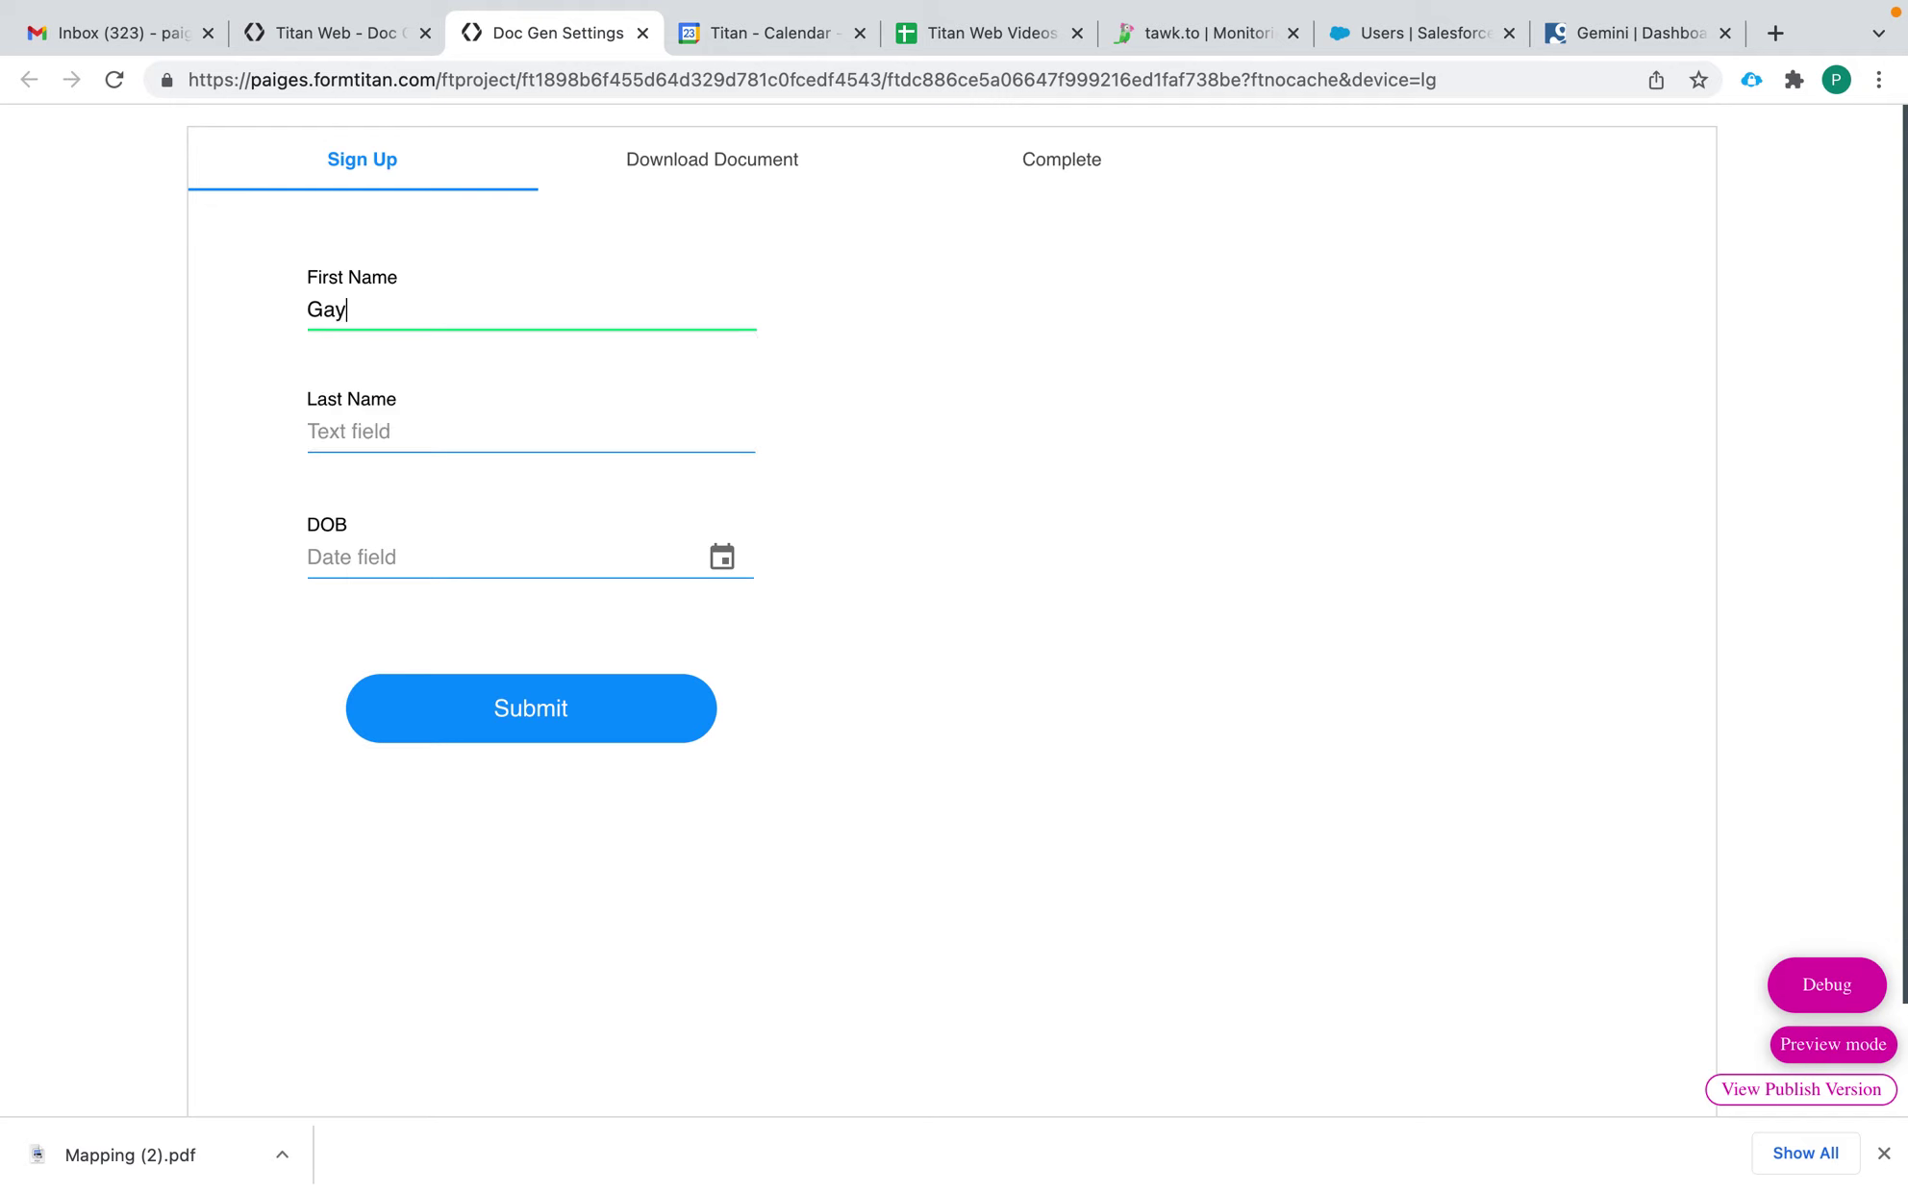
{"action": "key", "text": "Tab"}
{"action": "type", "text": "="}
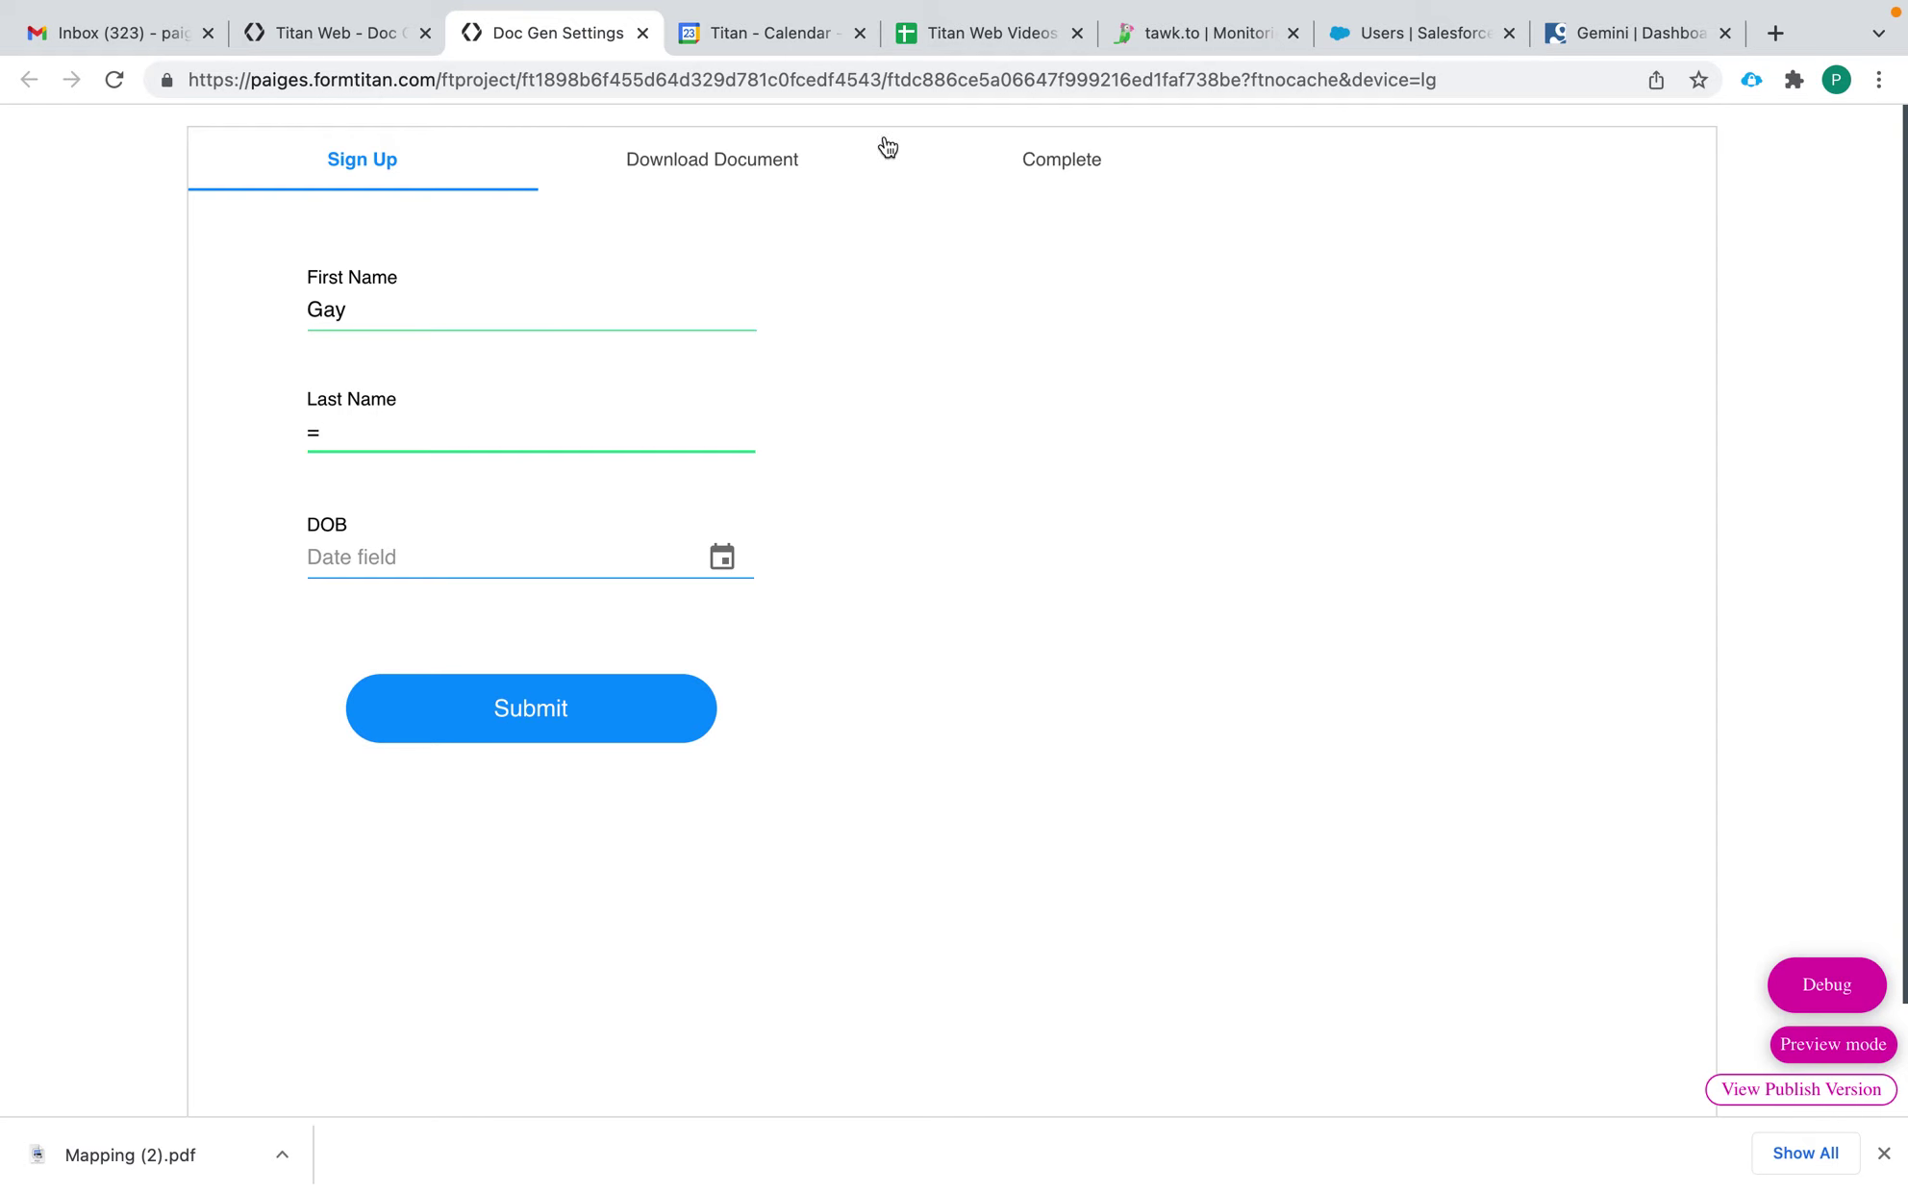
{"action": "left_click", "coordinate": [331, 311]}
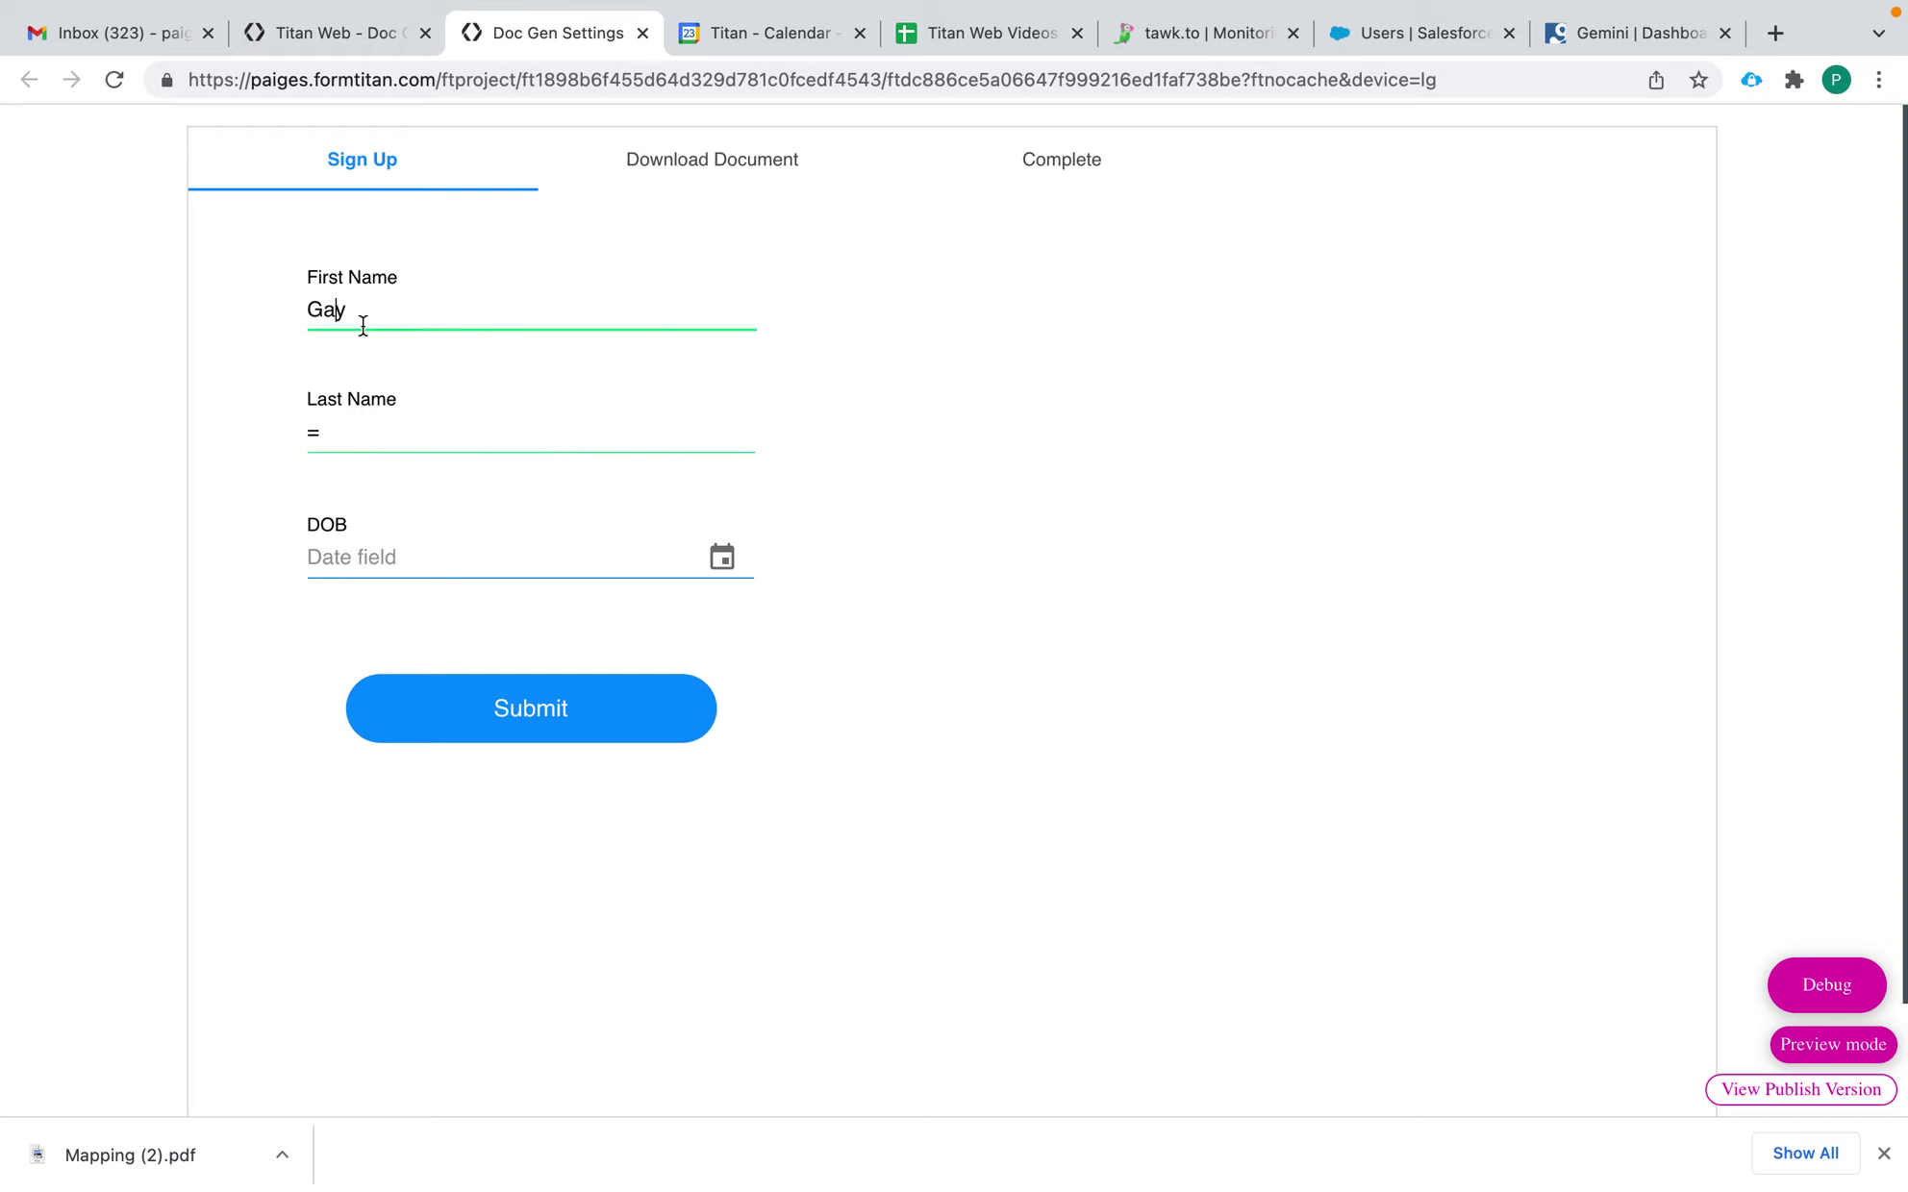
{"action": "left_click", "coordinate": [371, 416]}
{"action": "key", "text": "BackSpace"}
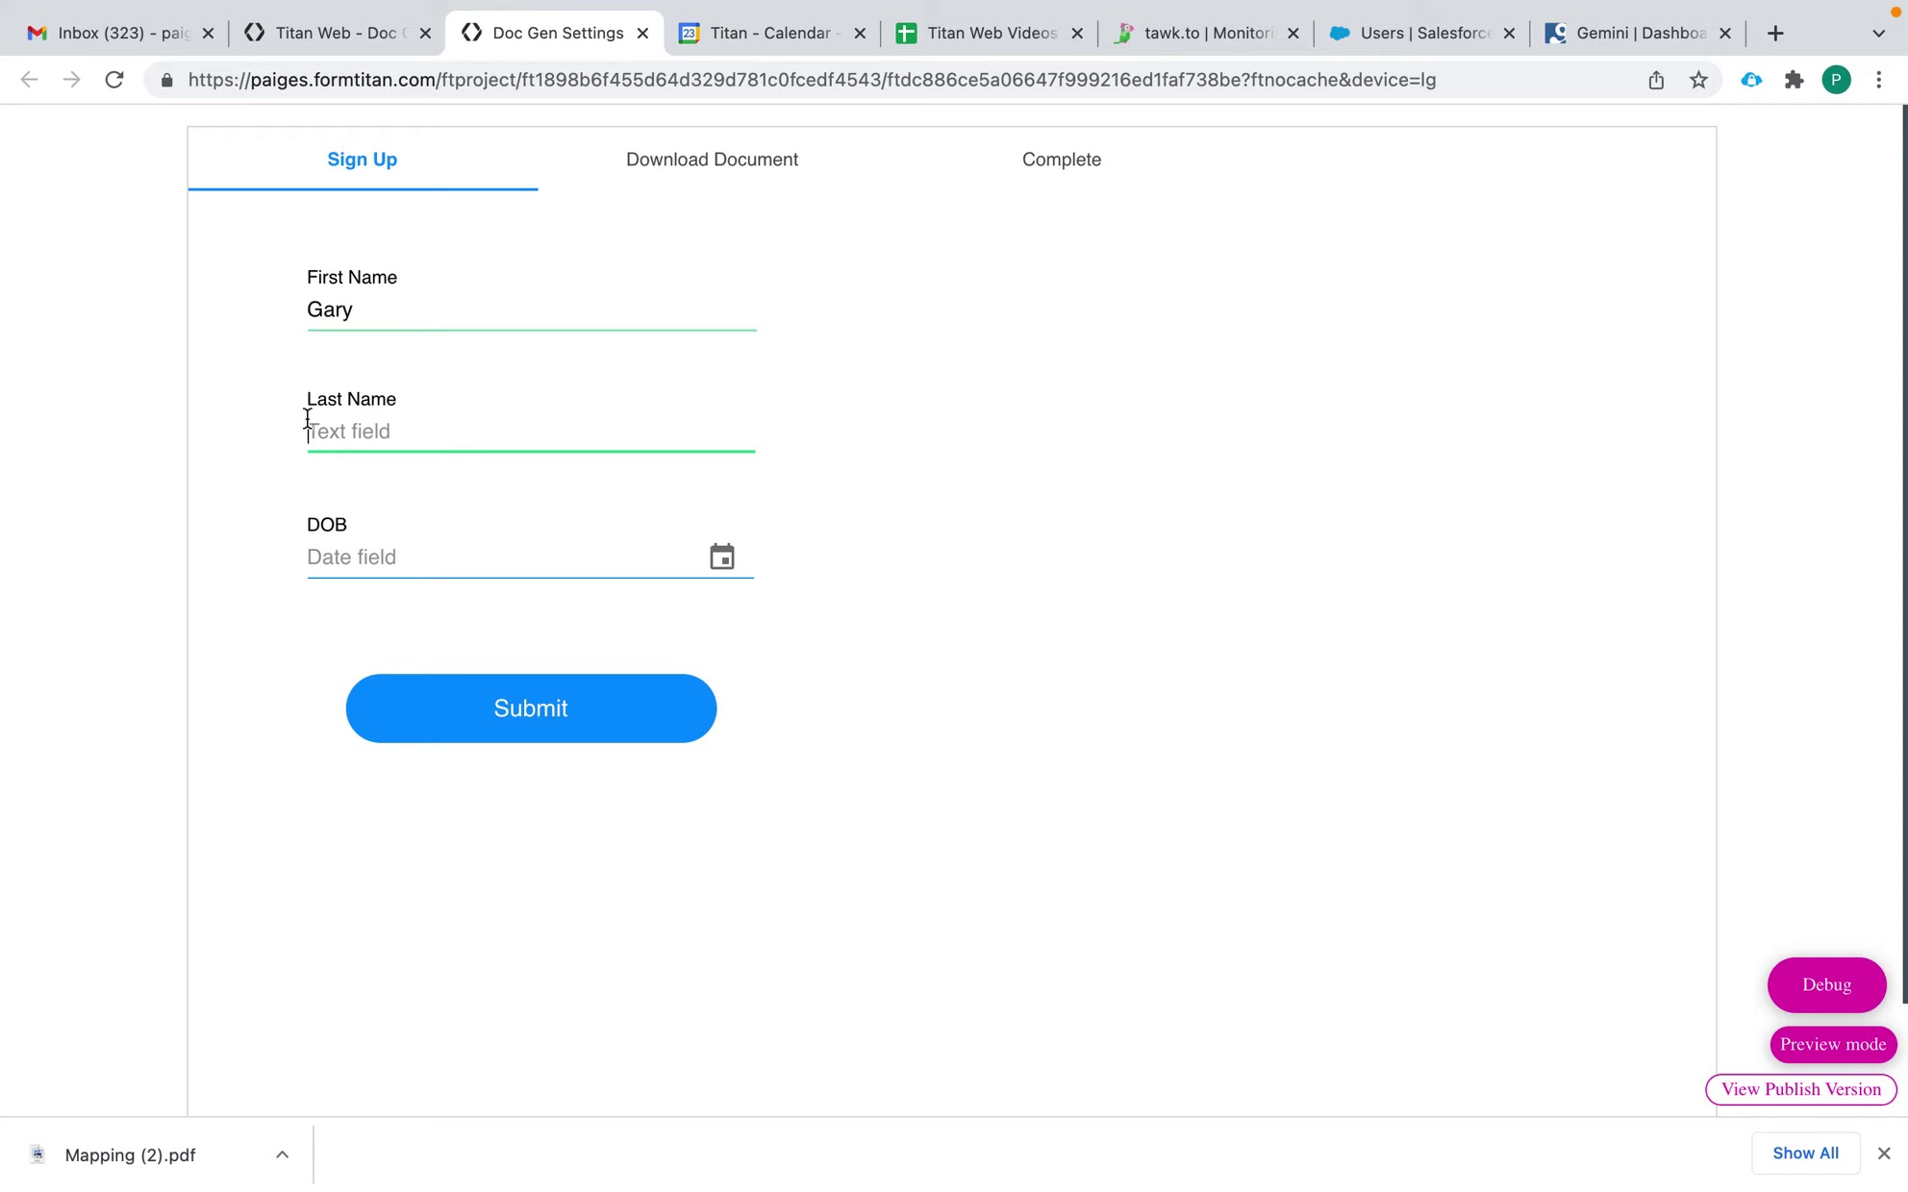
{"action": "type", "text": "Harst"}
Pick the 21st as the date of birth and submit the form
{"action": "left_click", "coordinate": [677, 565]}
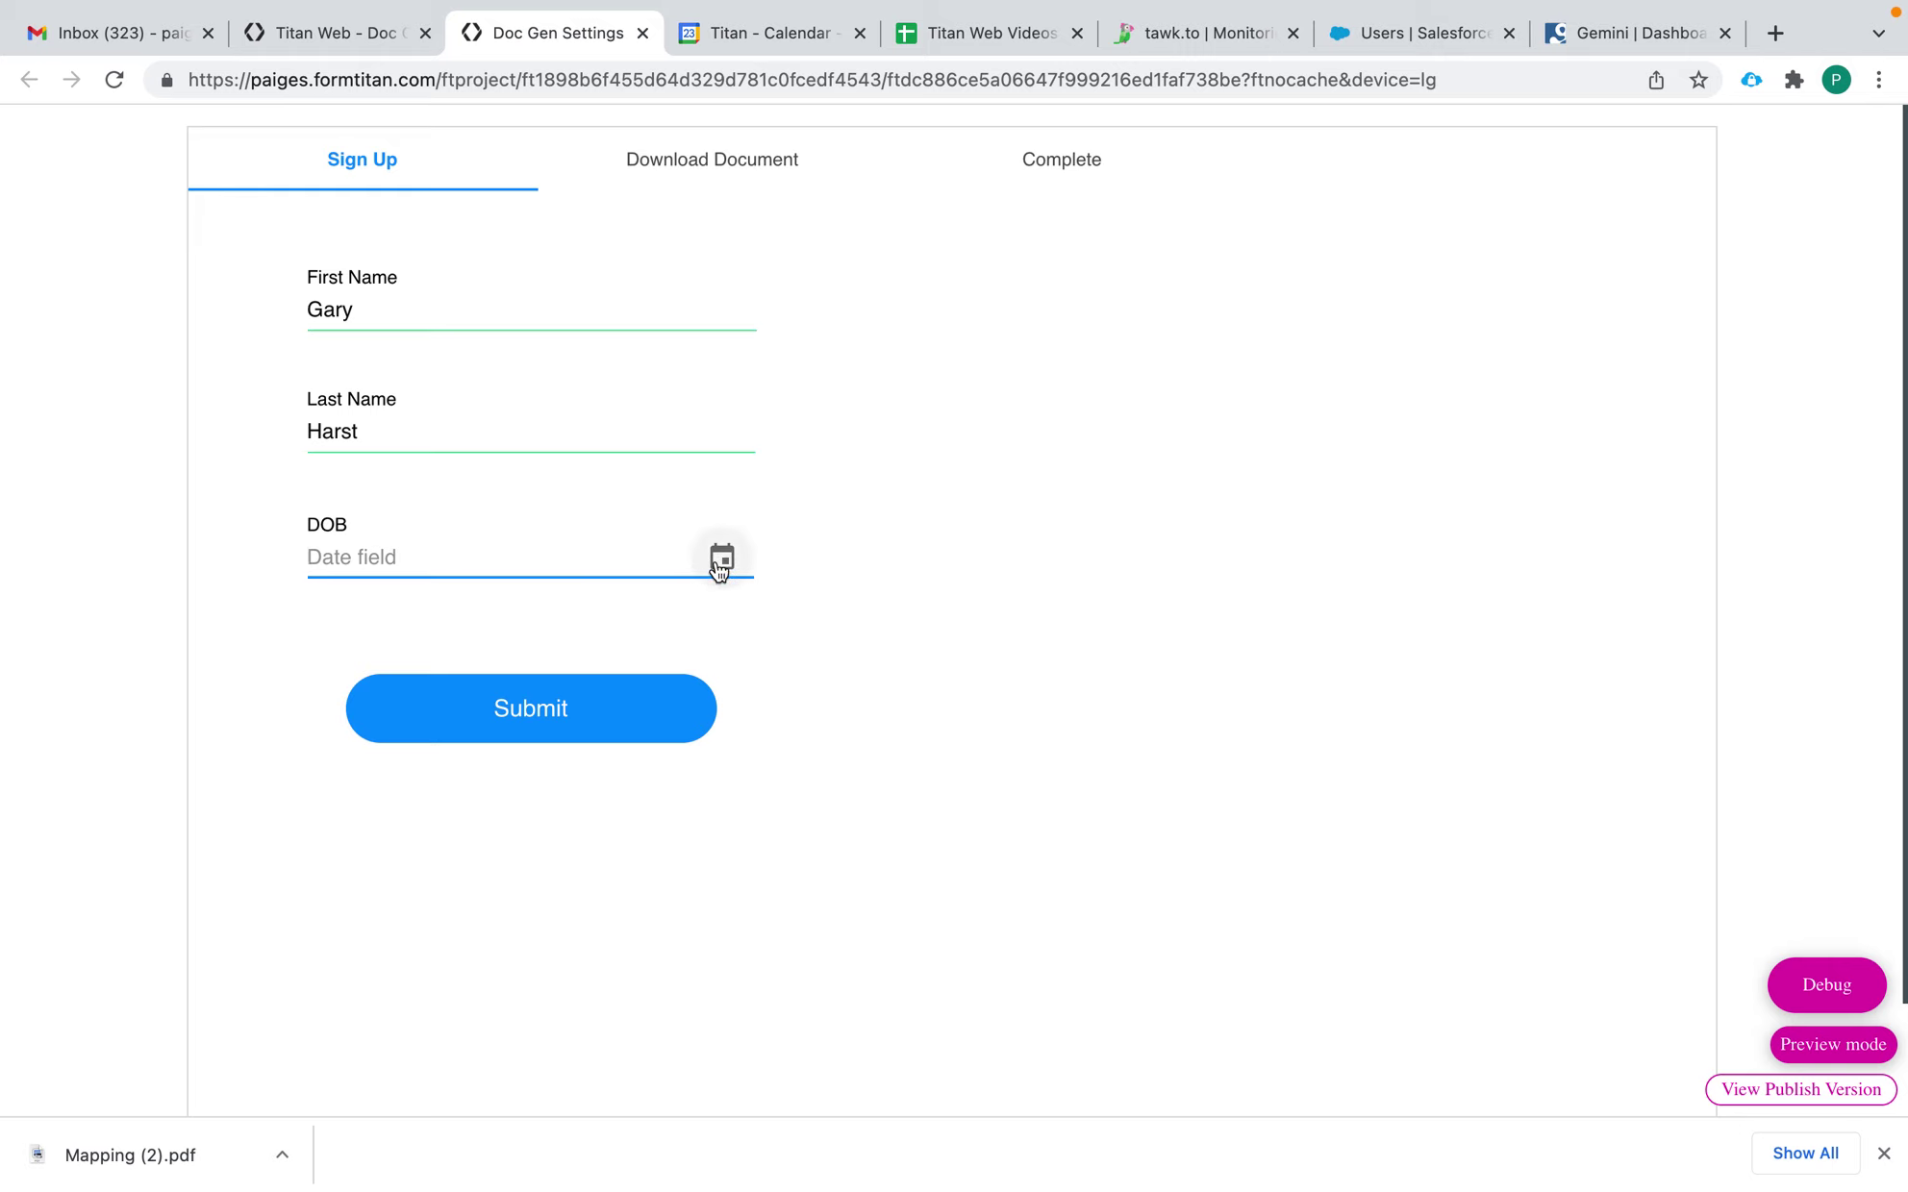
{"action": "left_click", "coordinate": [721, 557]}
{"action": "left_click", "coordinate": [904, 733]}
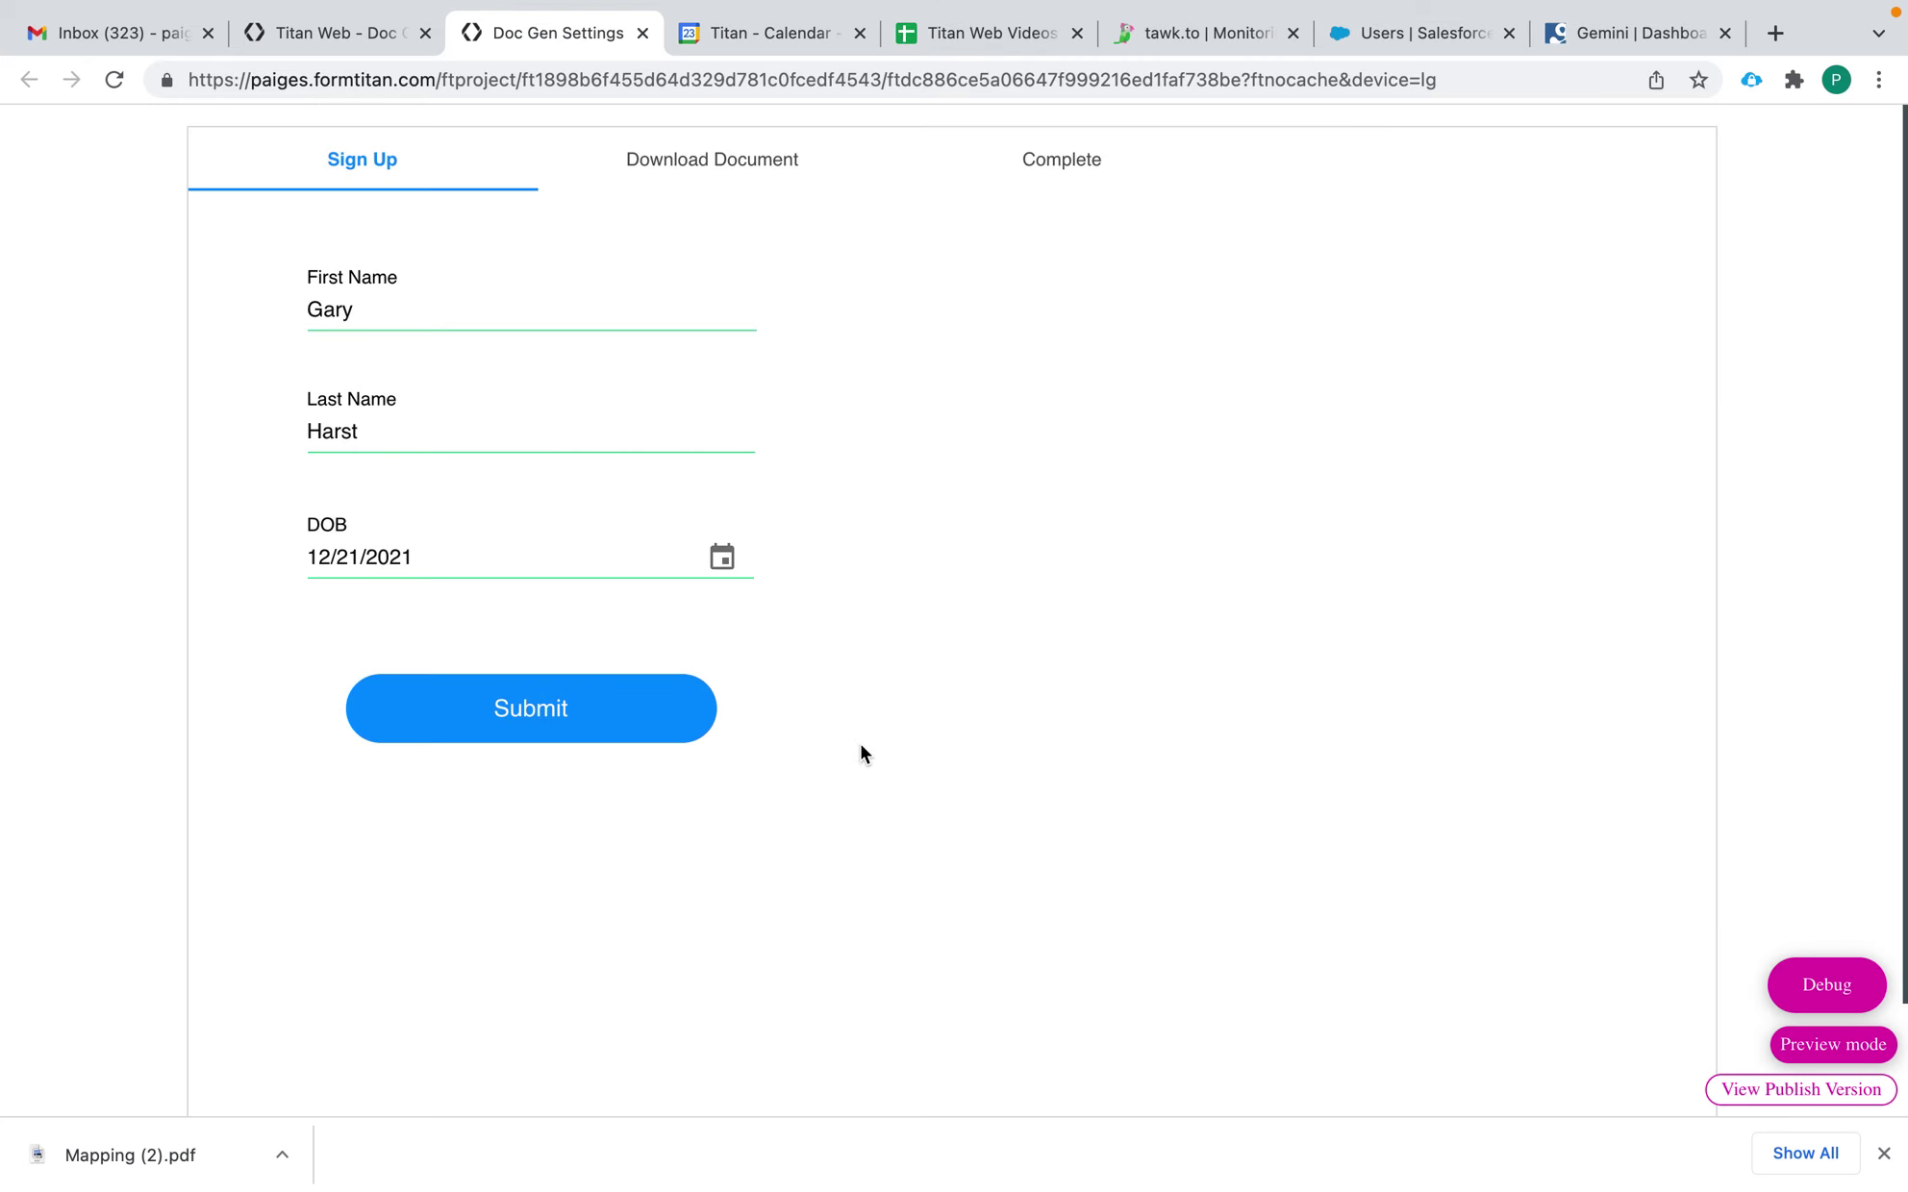
{"action": "left_click", "coordinate": [564, 716]}
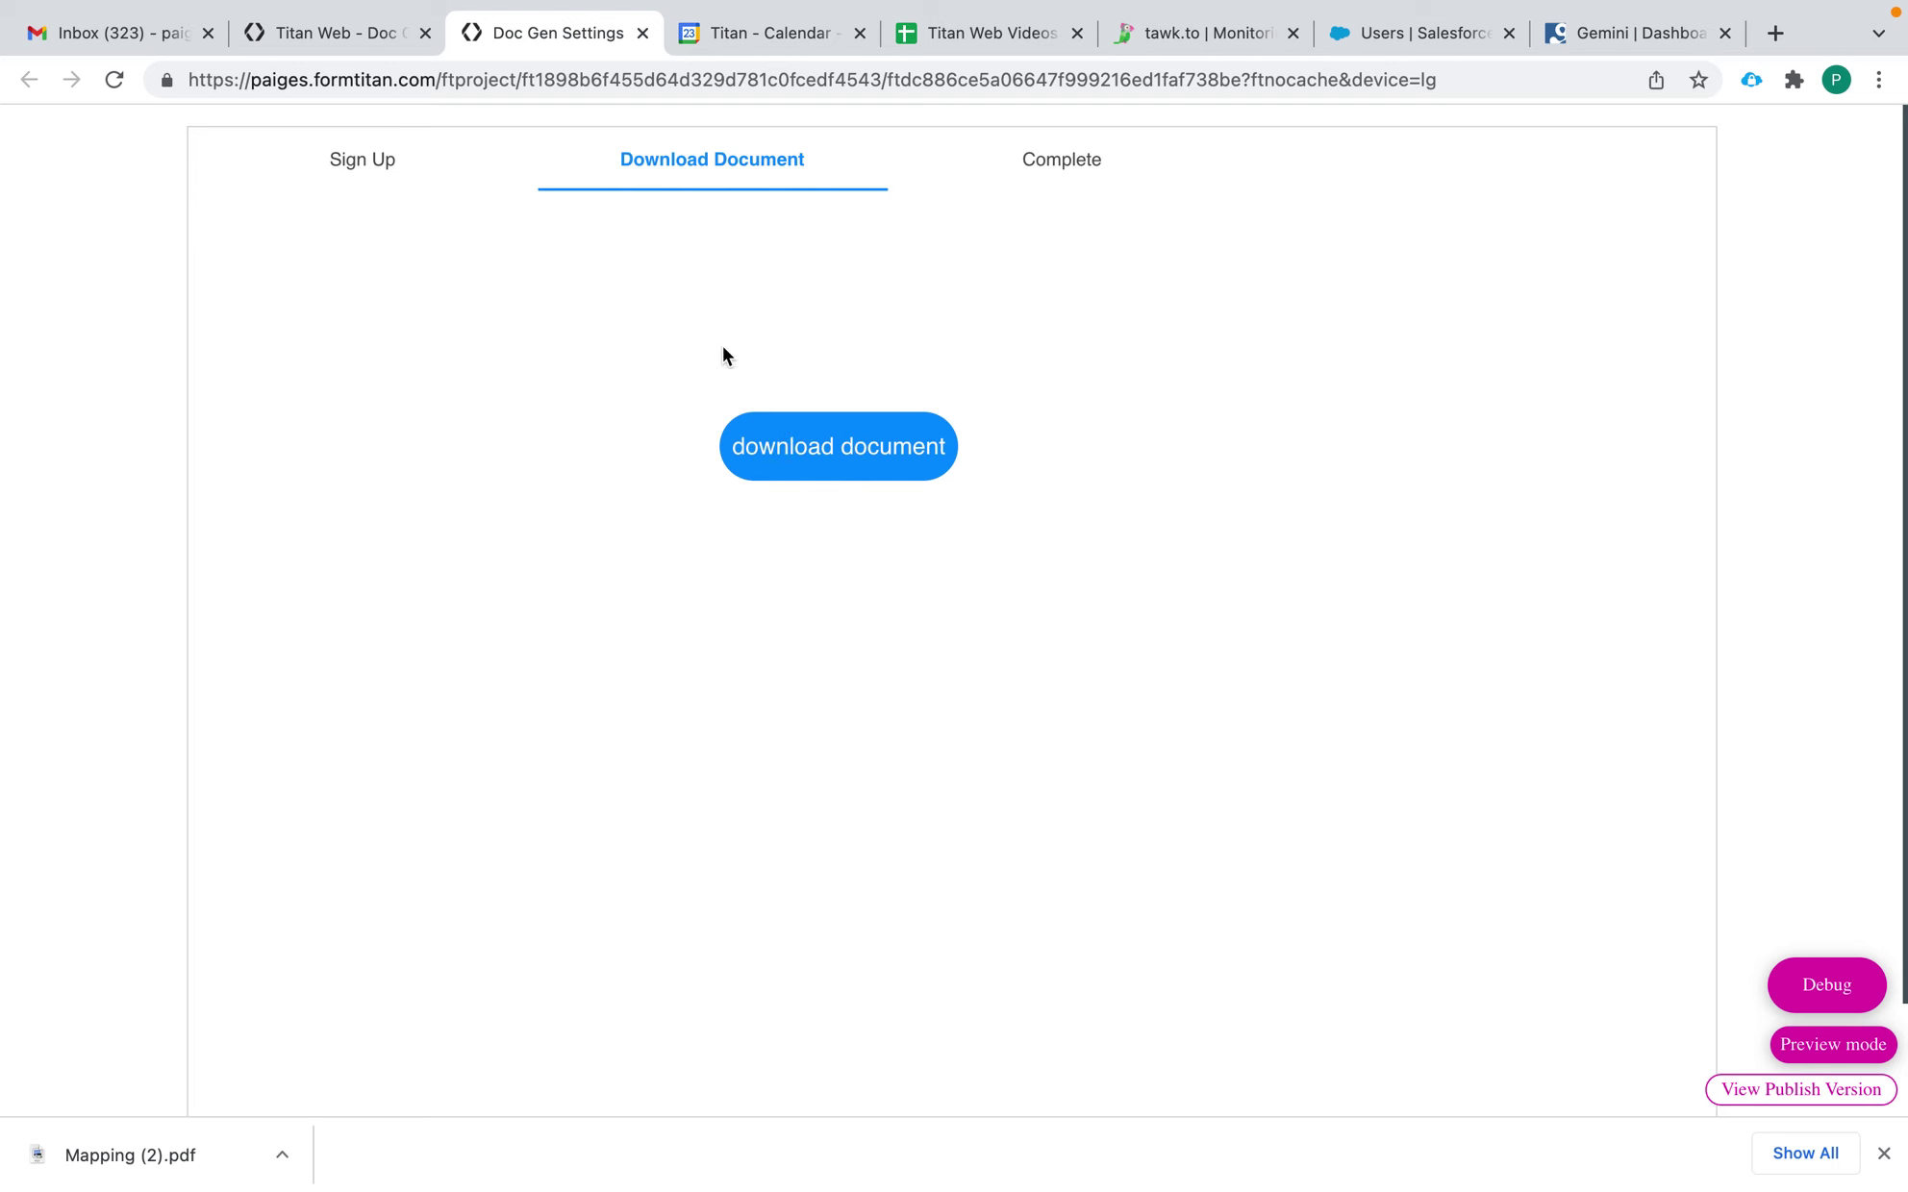
Generate the agreement with download document and open the downloaded Titan Services Agreement.pdf
{"action": "left_click", "coordinate": [846, 454]}
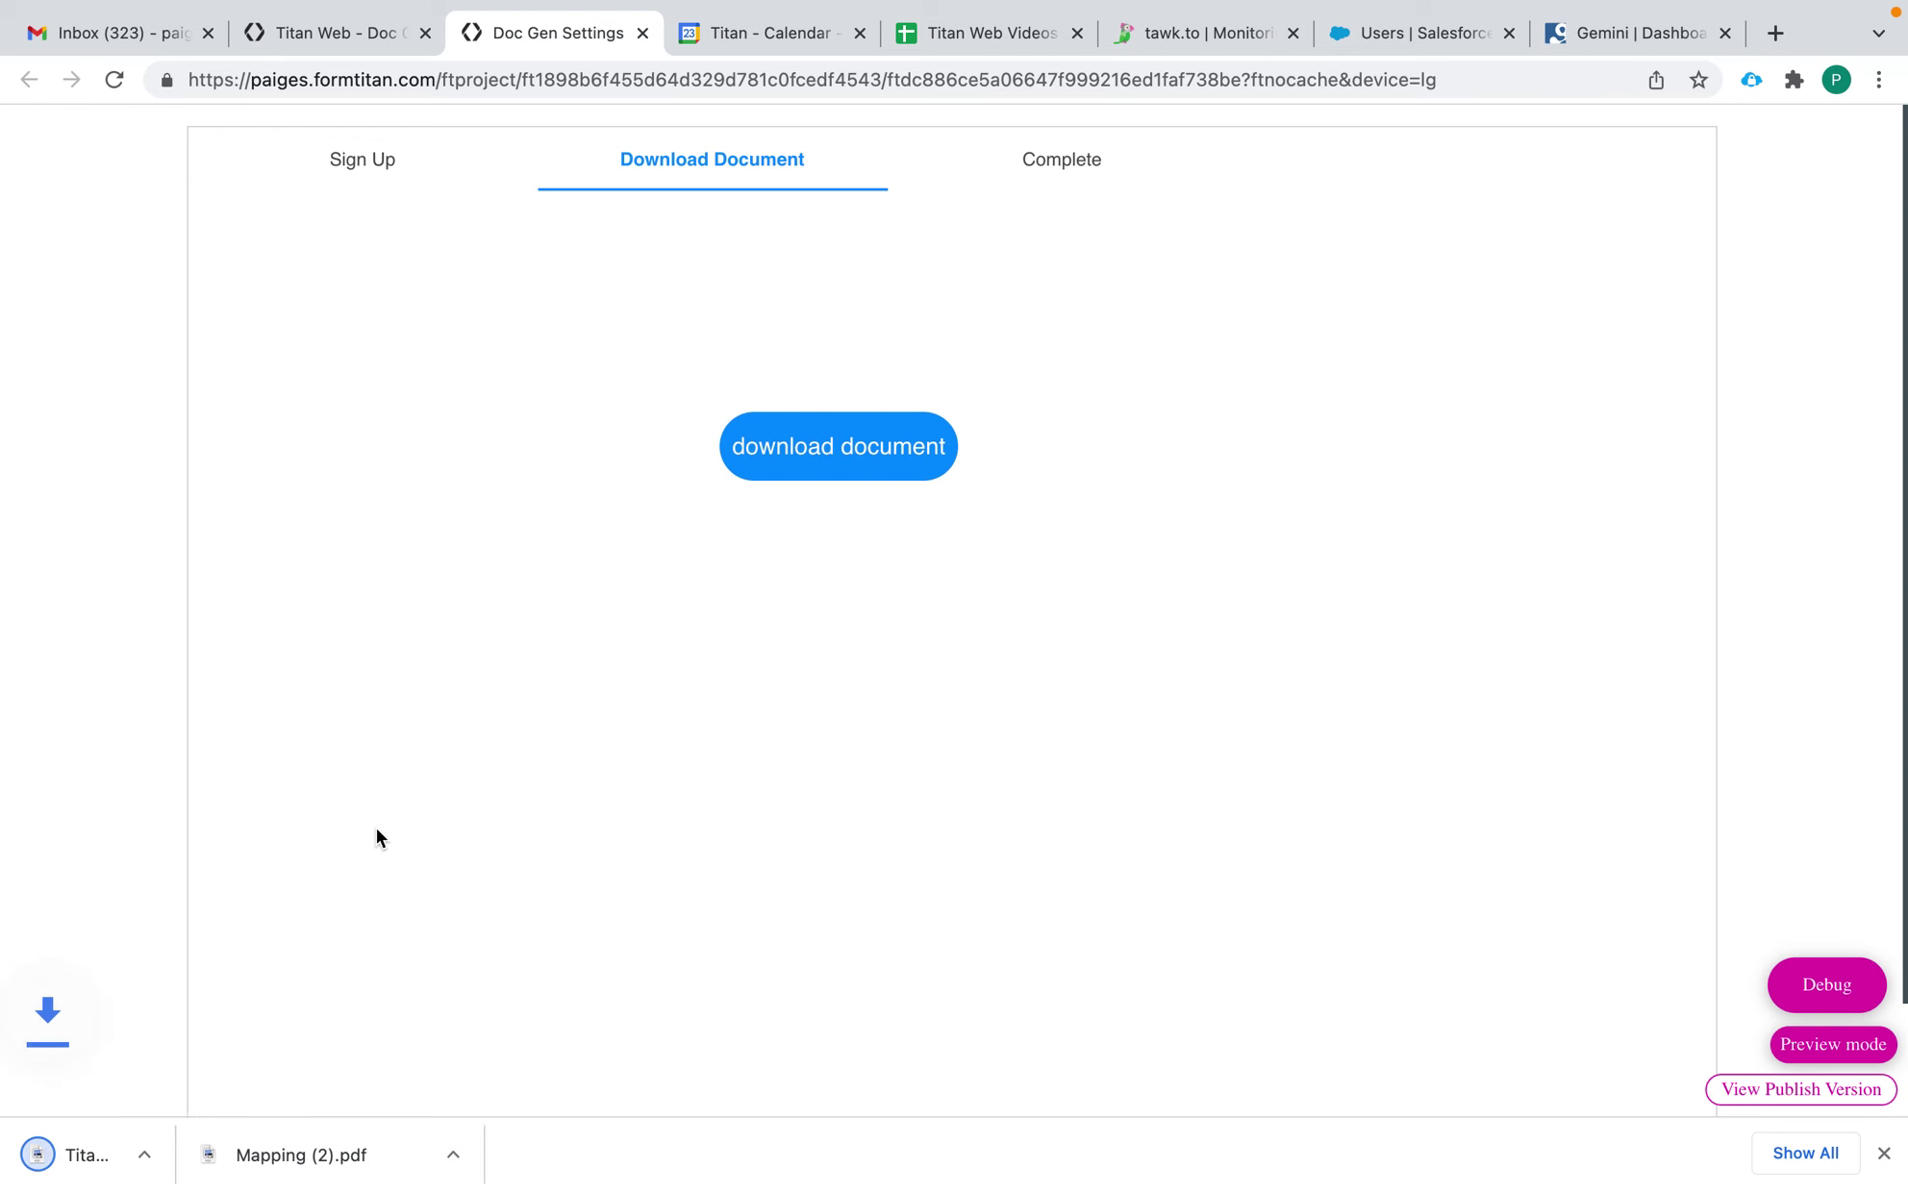
{"action": "left_click", "coordinate": [135, 1160]}
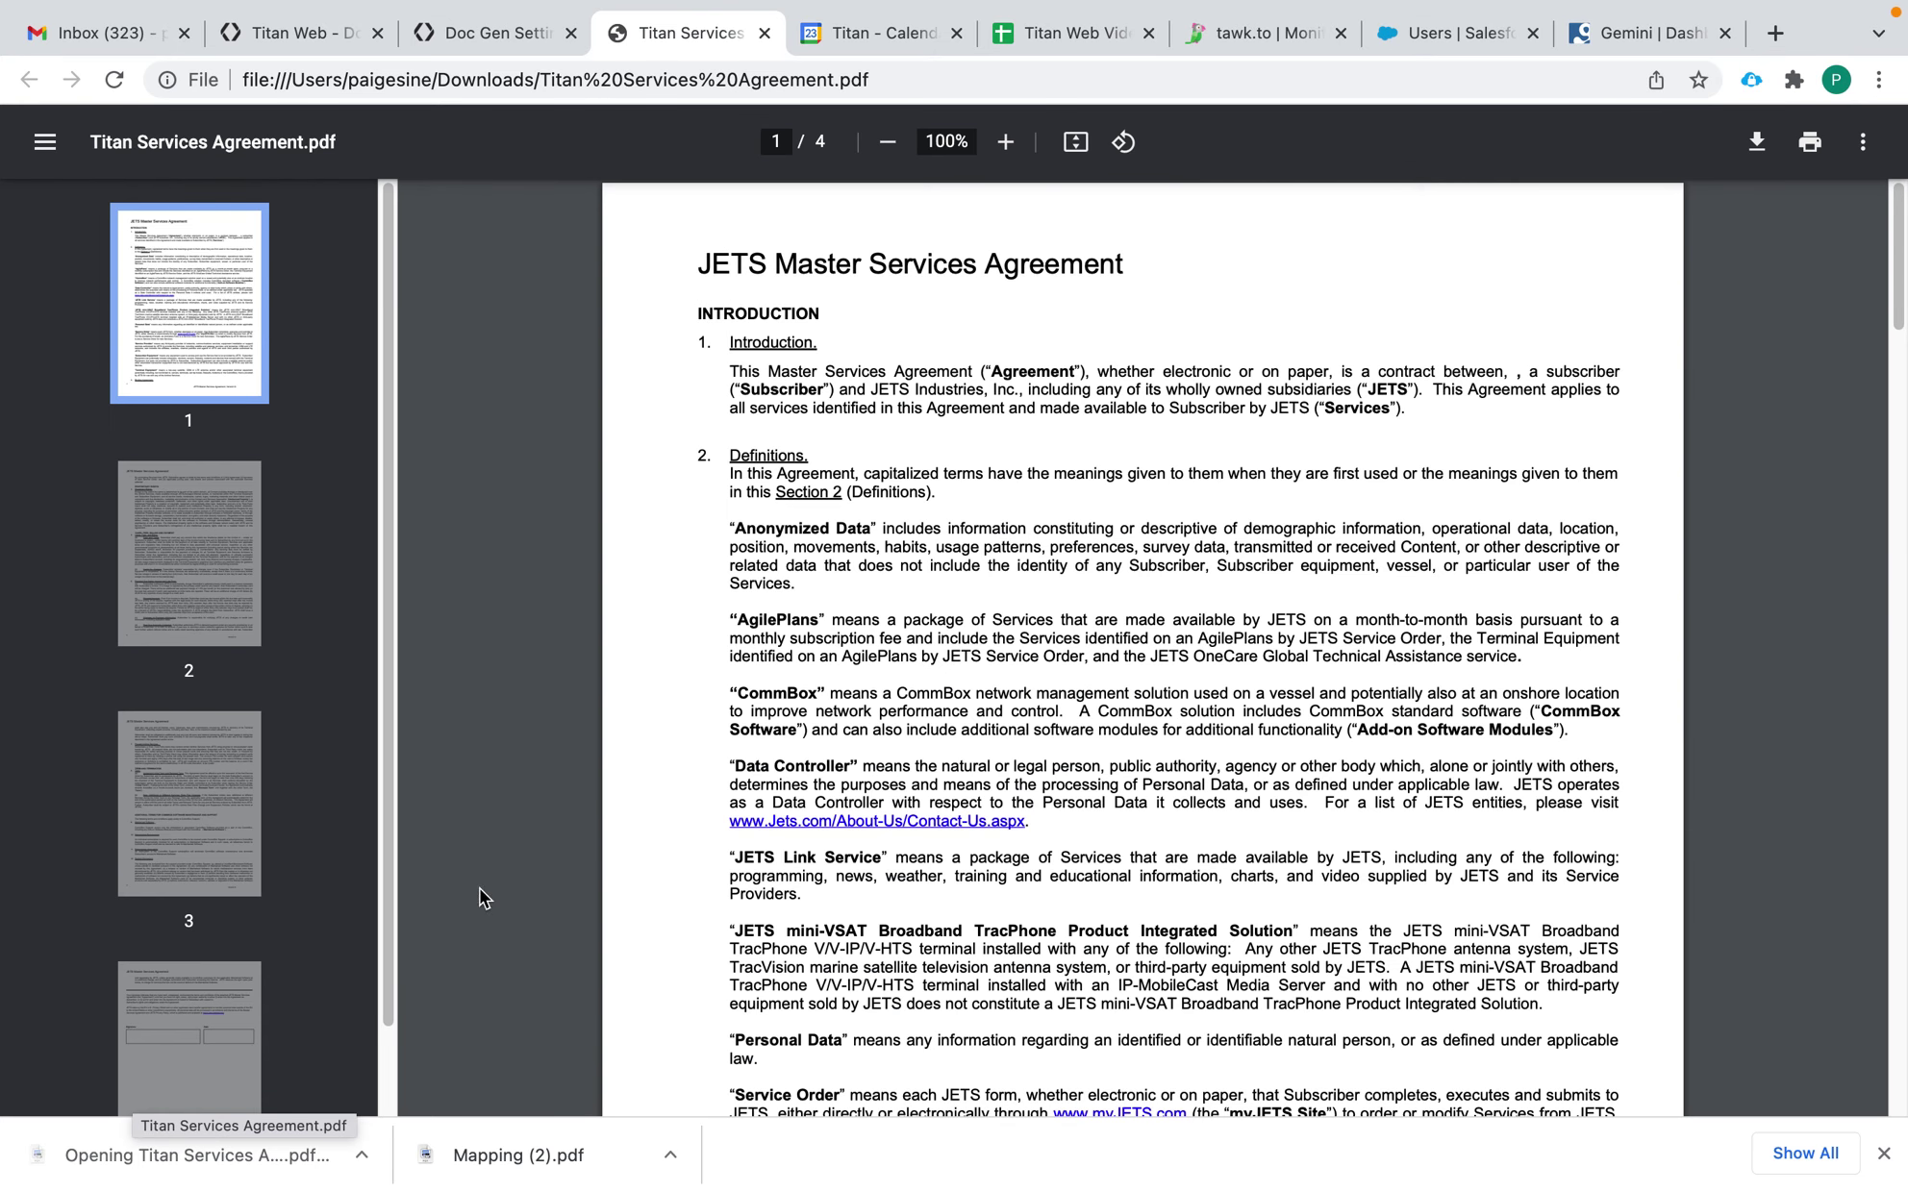
Scroll through the agreement PDF, then close its tab to return to the preview
{"action": "scroll", "coordinate": [889, 654], "scroll_direction": "down", "scroll_amount": 10}
{"action": "scroll", "coordinate": [877, 738], "scroll_direction": "up", "scroll_amount": 10}
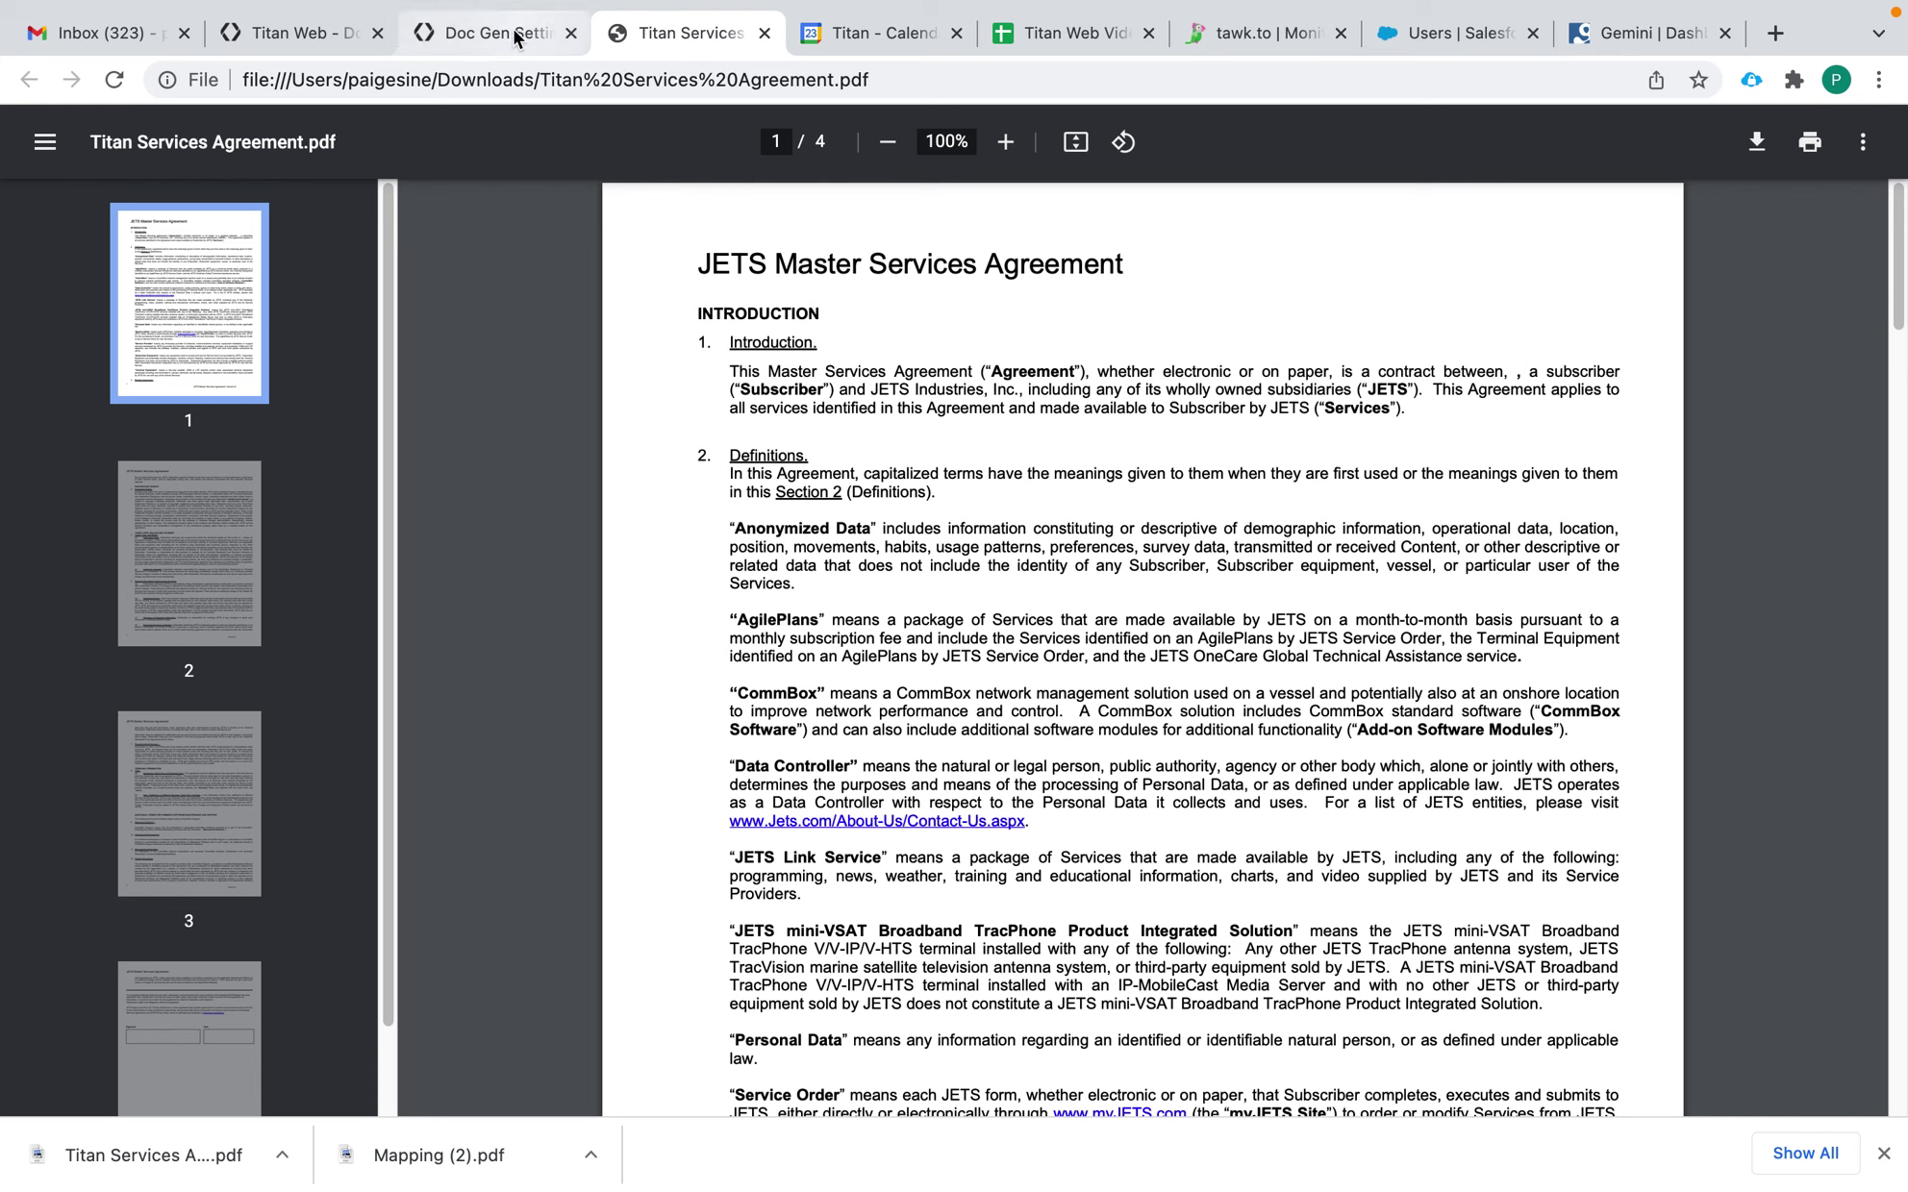
{"action": "mouse_move", "coordinate": [678, 16]}
{"action": "left_click", "coordinate": [765, 102]}
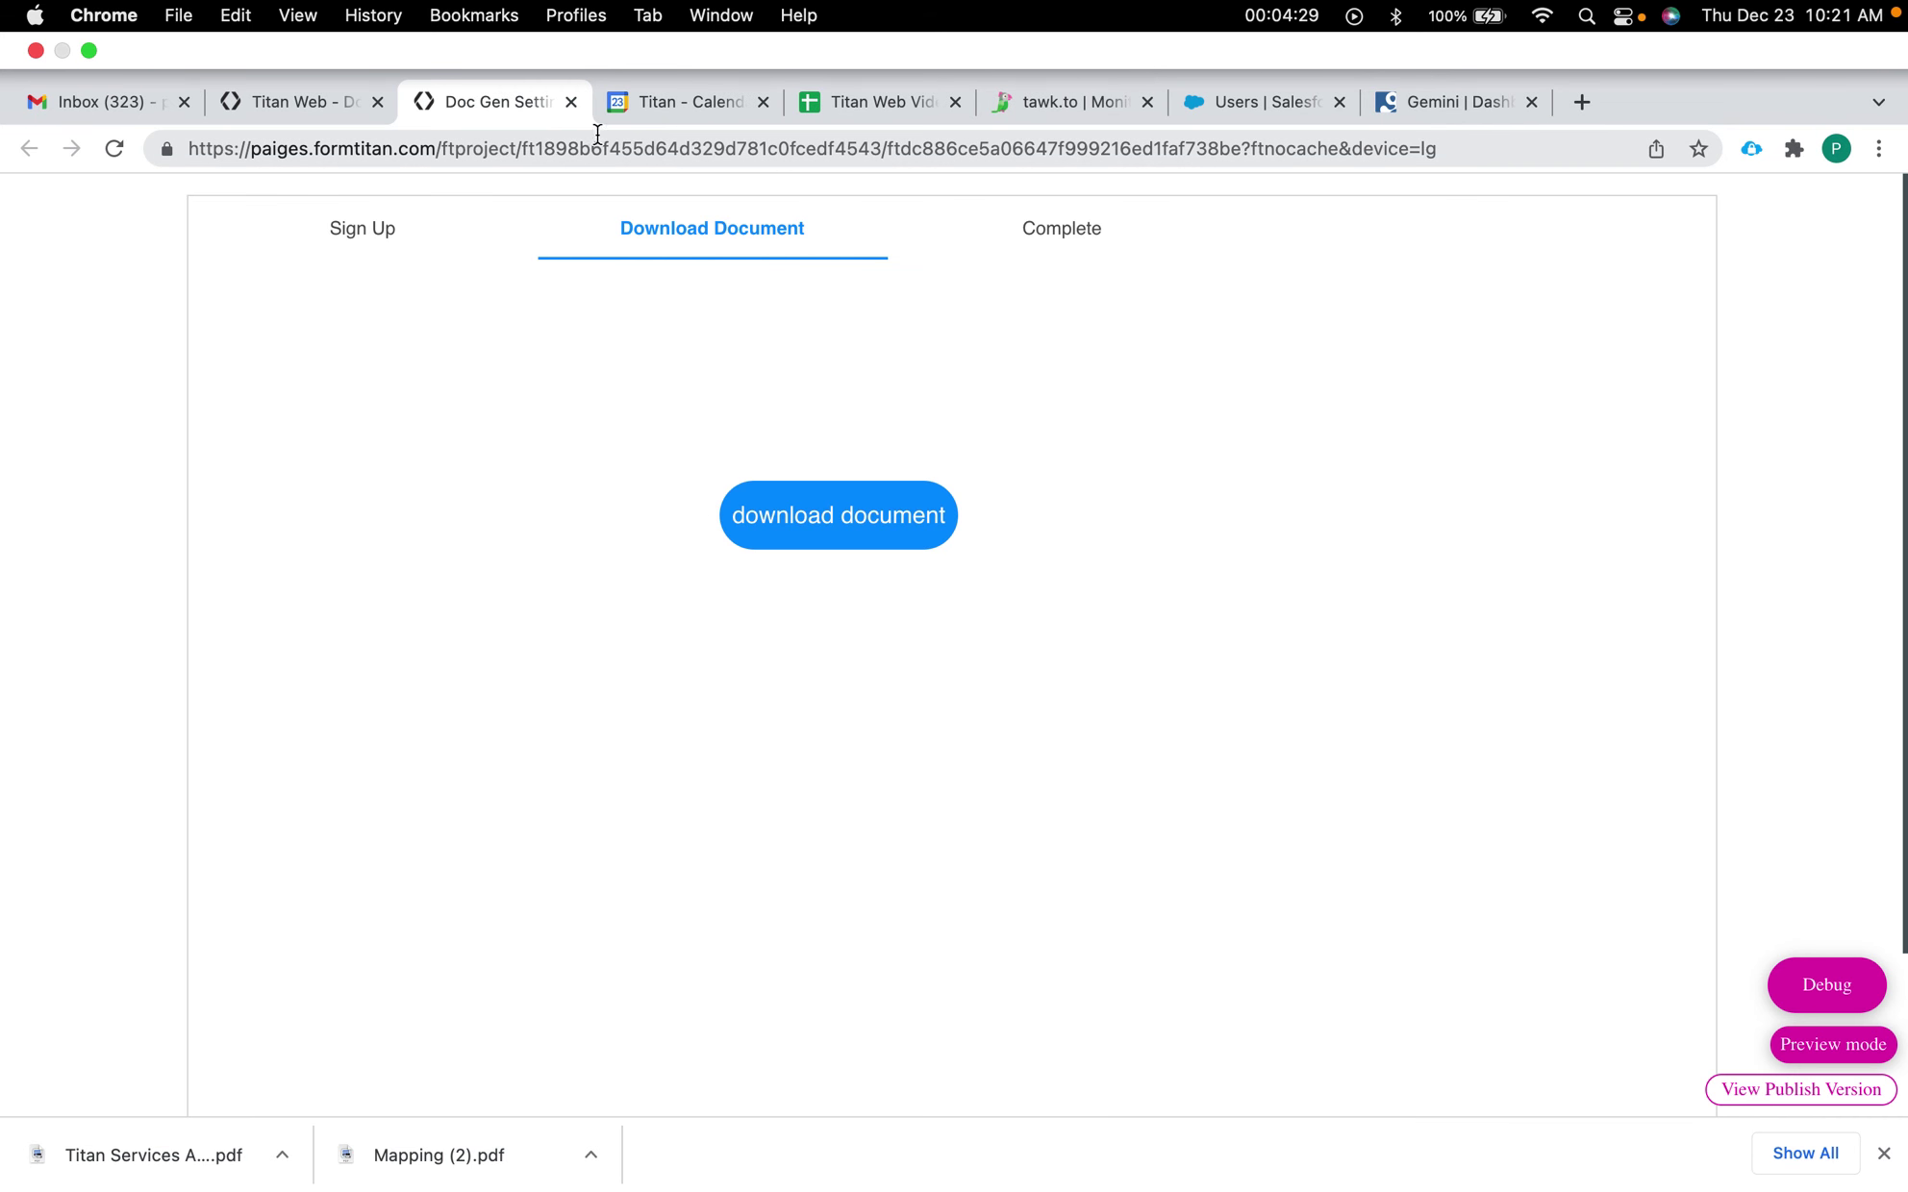